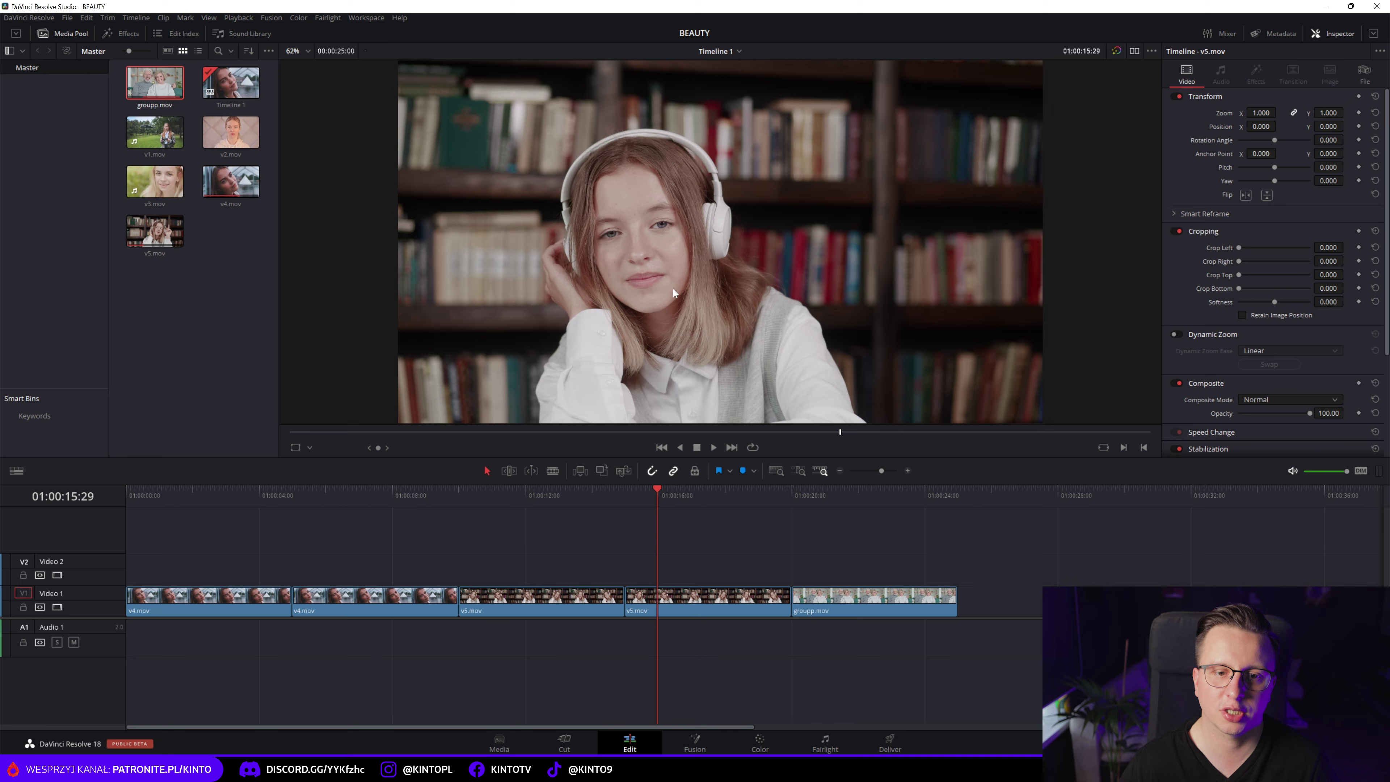
- Zoom the viewer into the portrait's face and pan around to inspect the skin close up
{"action": "scroll", "coordinate": [613, 245], "scroll_direction": "up", "scroll_amount": 3}
{"action": "scroll", "coordinate": [614, 246], "scroll_direction": "up", "scroll_amount": 3}
{"action": "scroll", "coordinate": [613, 245], "scroll_direction": "up", "scroll_amount": 3}
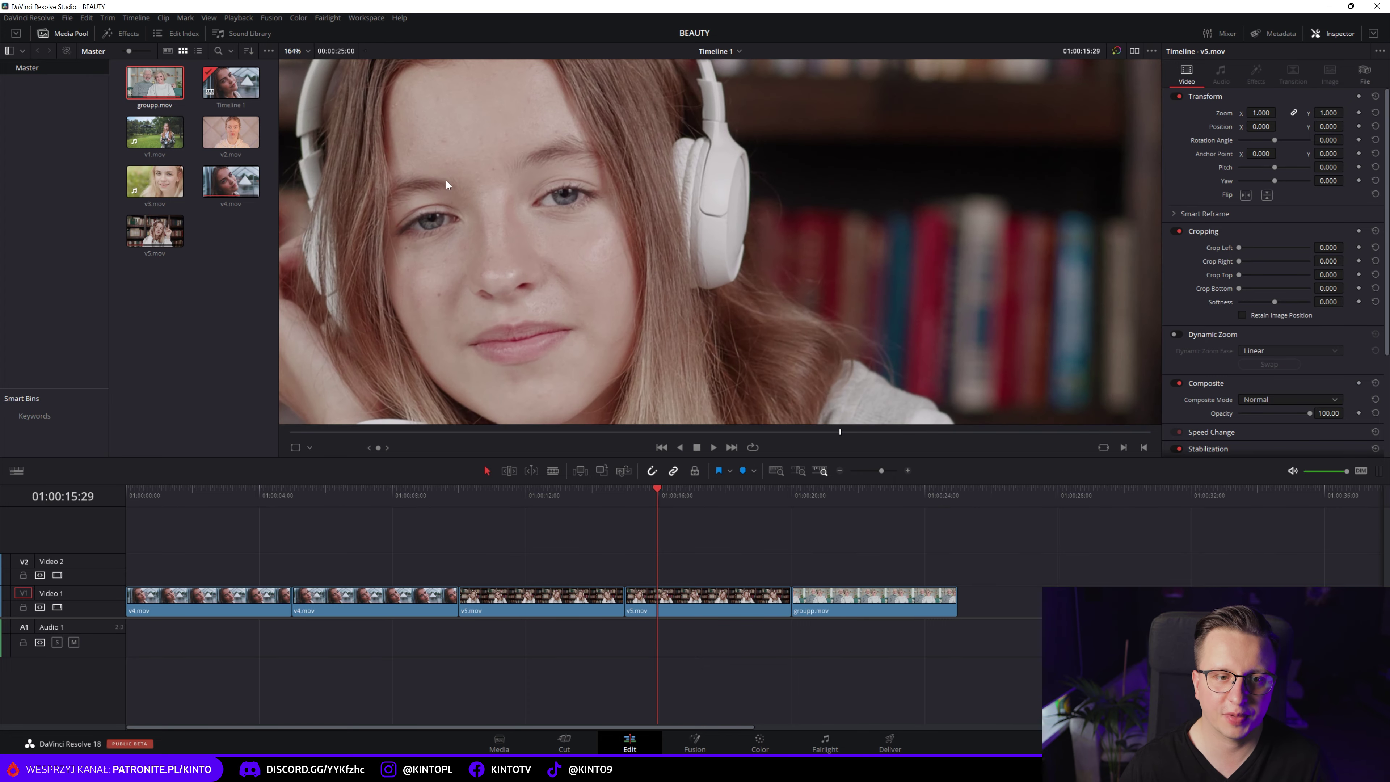
{"action": "left_click_drag", "start_coordinate": [532, 268], "coordinate": [655, 255]}
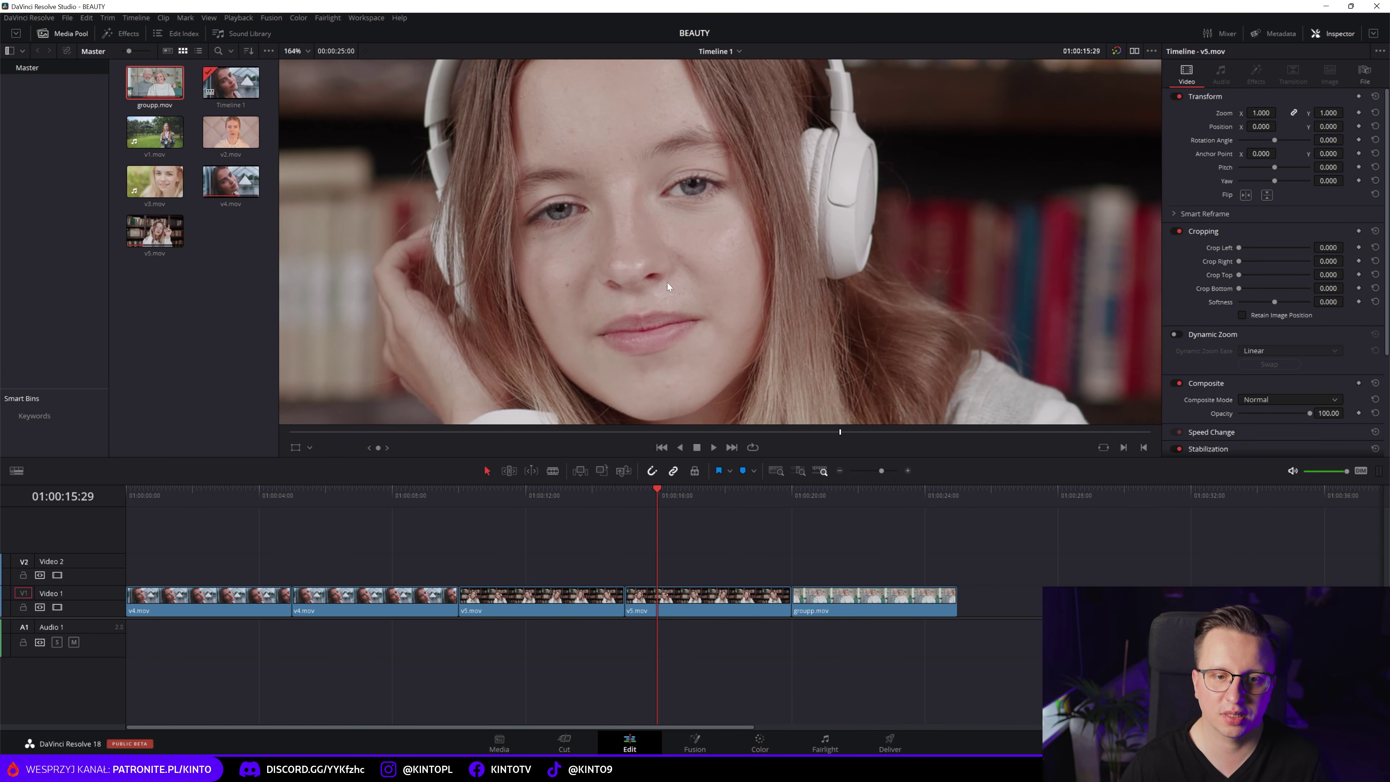
{"action": "scroll", "coordinate": [636, 313], "scroll_direction": "up", "scroll_amount": 1}
{"action": "scroll", "coordinate": [636, 313], "scroll_direction": "up", "scroll_amount": 3}
{"action": "left_click_drag", "start_coordinate": [636, 237], "coordinate": [704, 334]}
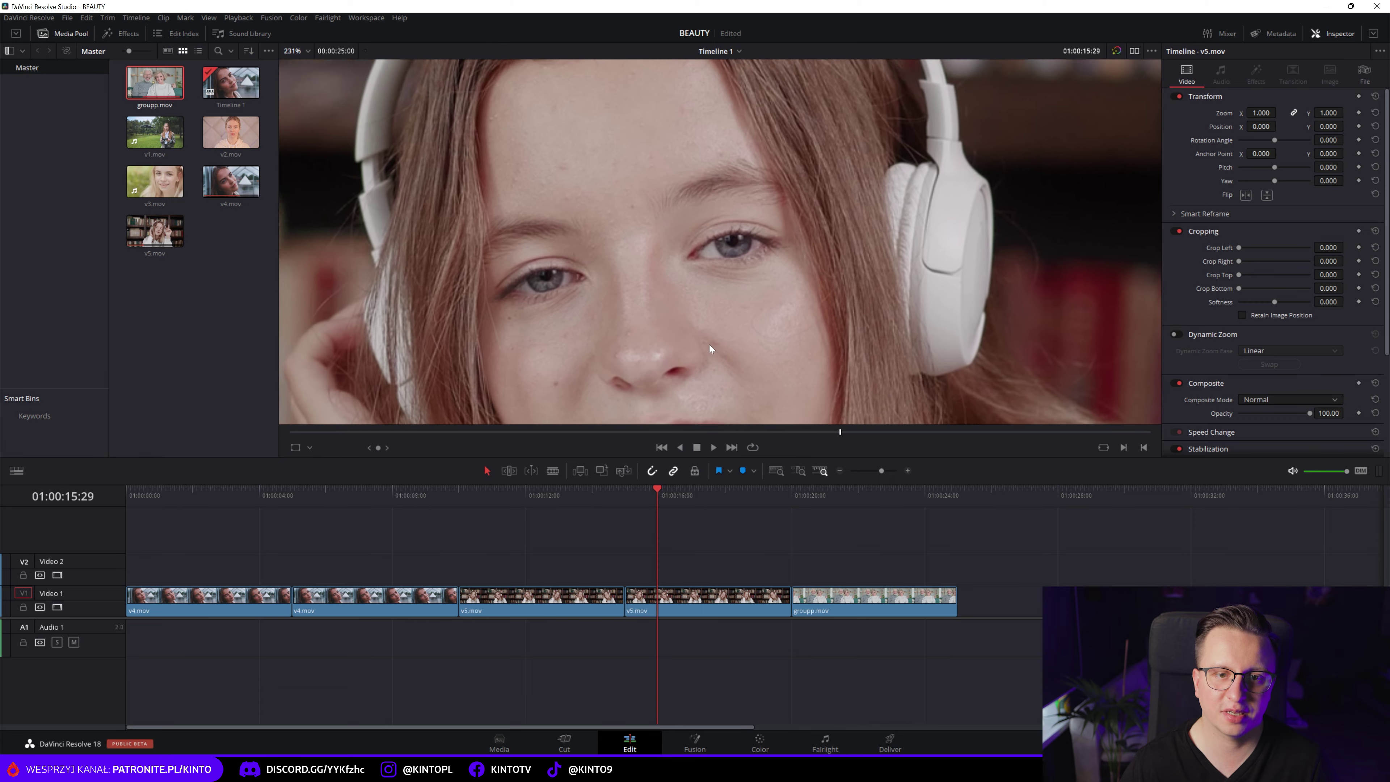
{"action": "scroll", "coordinate": [702, 331], "scroll_direction": "down", "scroll_amount": 2}
{"action": "scroll", "coordinate": [725, 350], "scroll_direction": "down", "scroll_amount": 2}
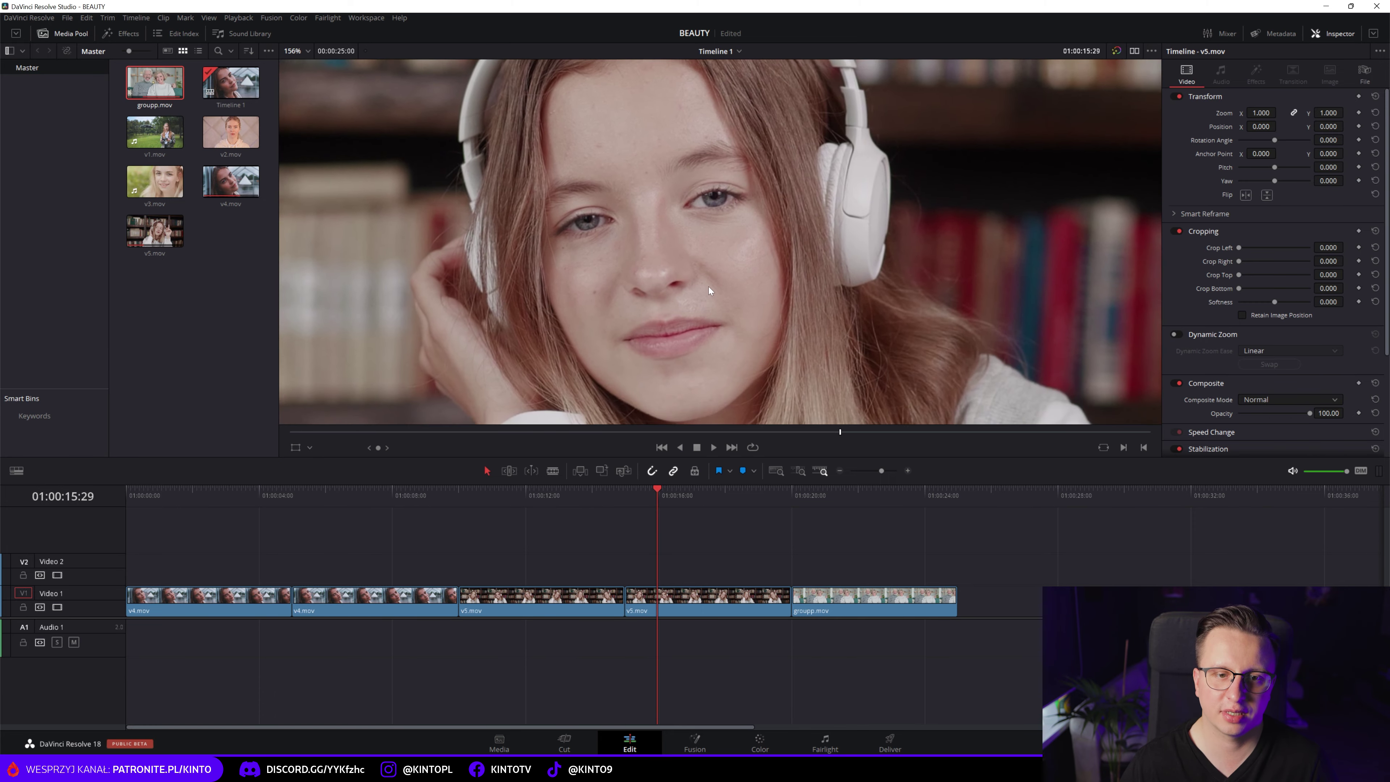
{"action": "scroll", "coordinate": [710, 289], "scroll_direction": "down", "scroll_amount": 2}
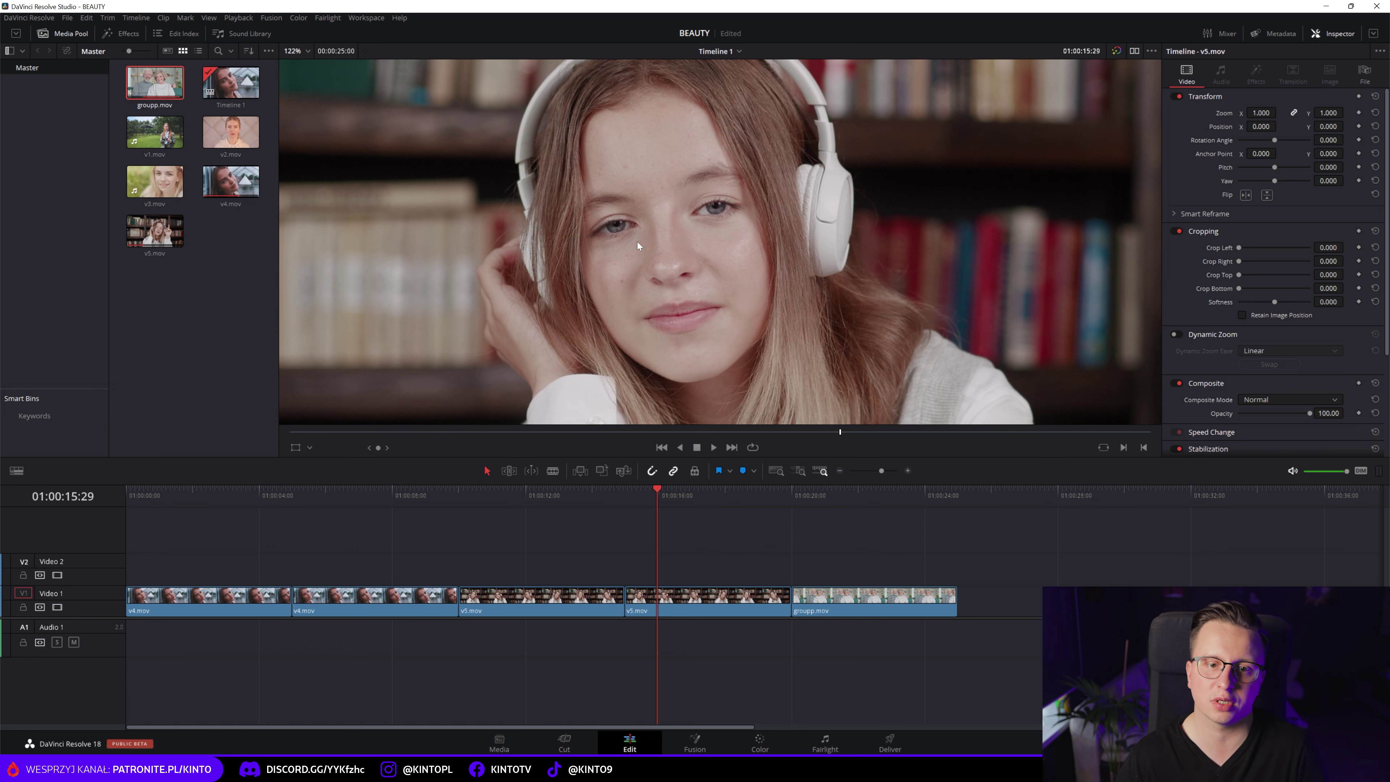
{"action": "scroll", "coordinate": [637, 242], "scroll_direction": "down", "scroll_amount": 1}
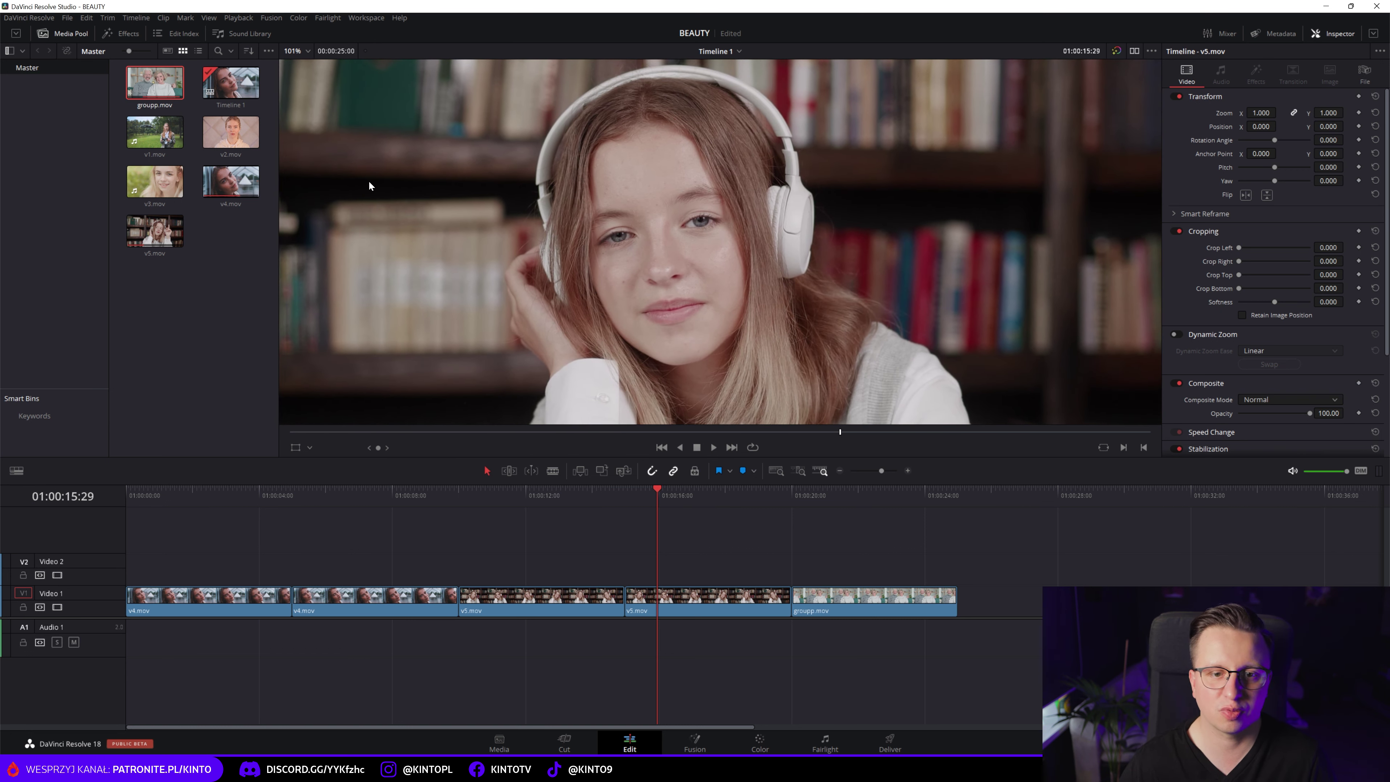
- Set the viewer zoom to Fit and put the playhead at 01:00:11:15
{"action": "left_click", "coordinate": [308, 52]}
{"action": "left_click", "coordinate": [298, 65]}
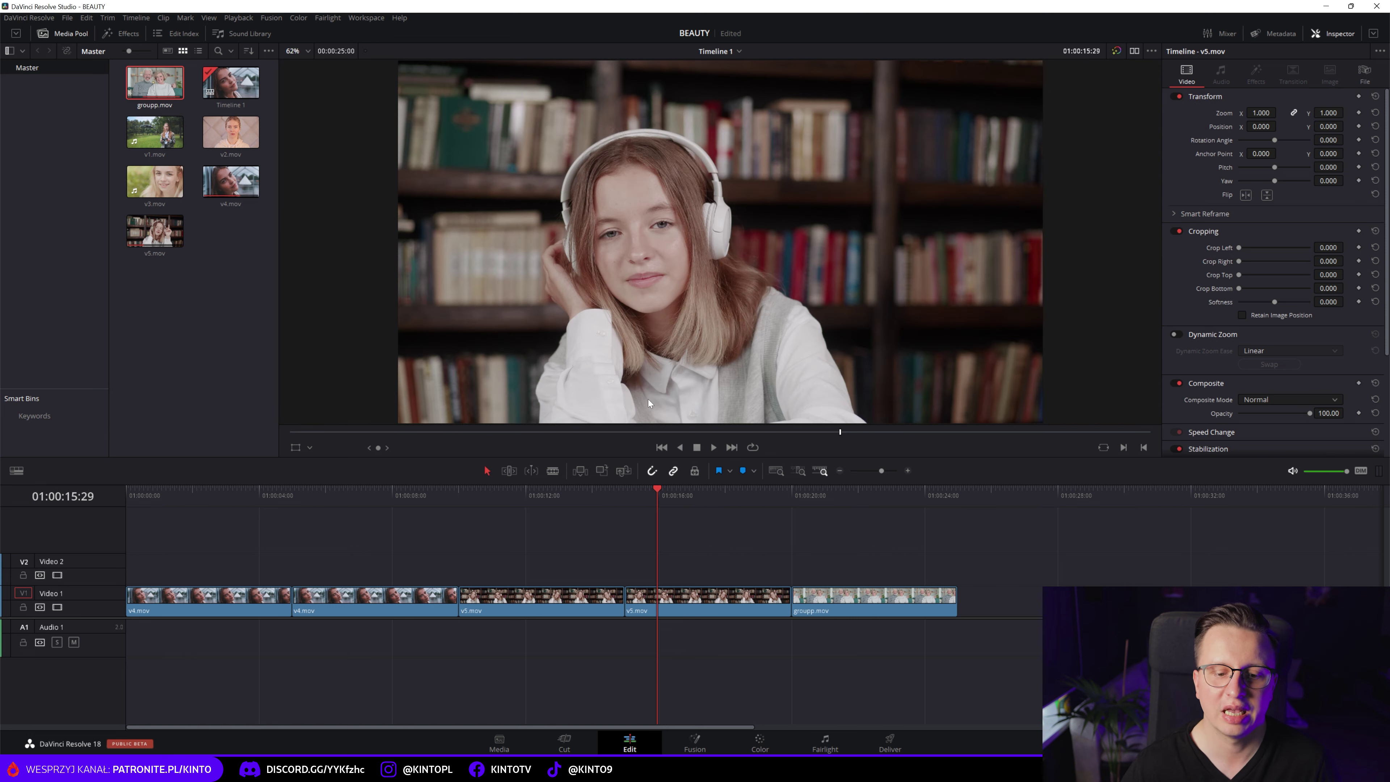
{"action": "left_click", "coordinate": [508, 495]}
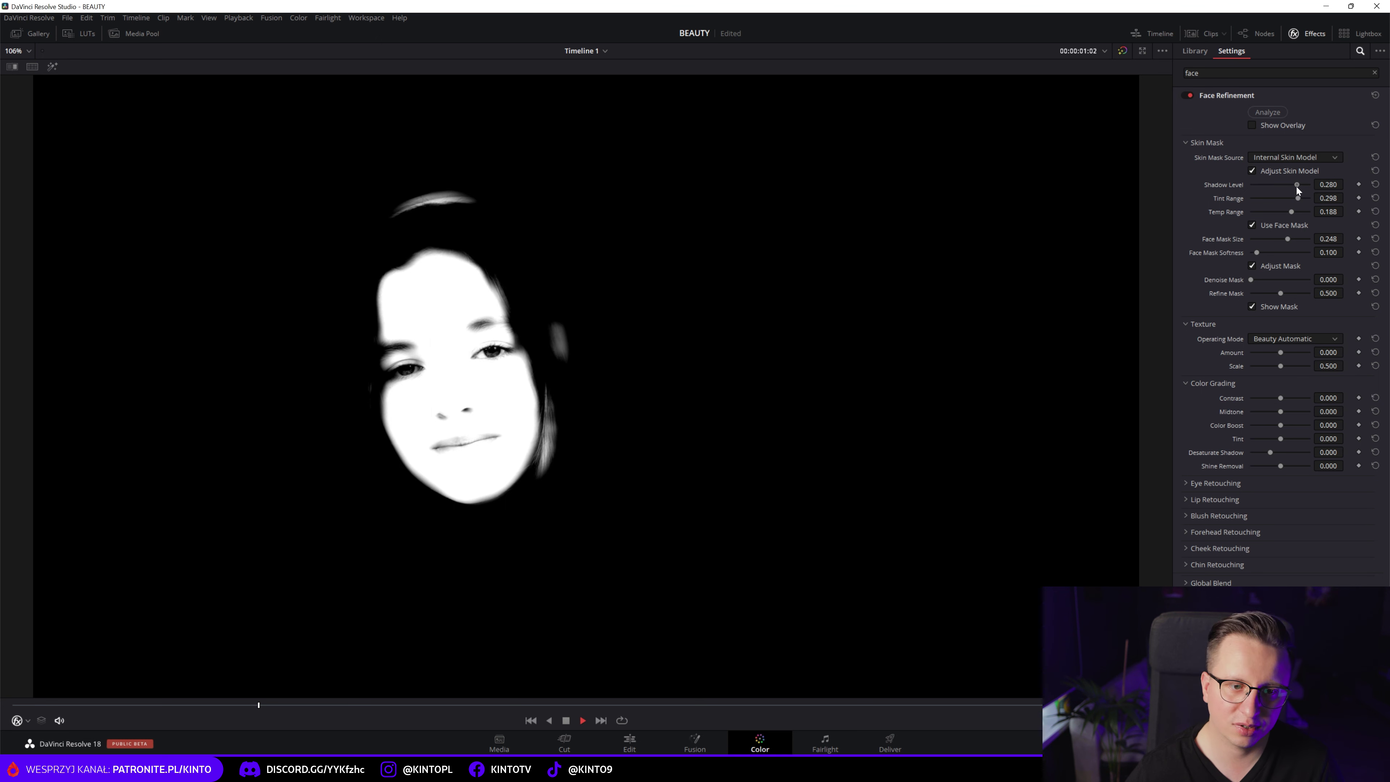
- Nudge the skin mask Shadow Level slider up, then settle it at 0.280
{"action": "left_click_drag", "start_coordinate": [1295, 187], "coordinate": [1297, 187]}
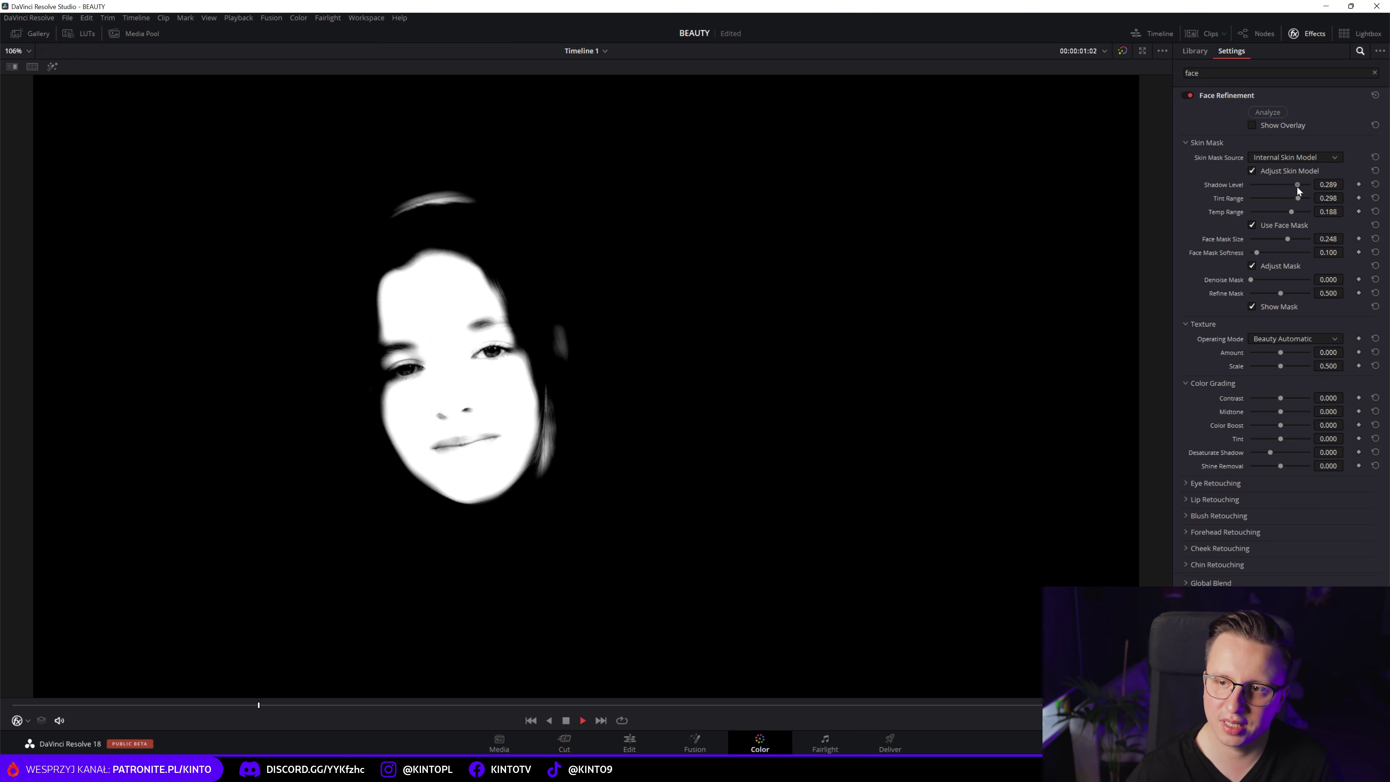
{"action": "left_click_drag", "start_coordinate": [1297, 186], "coordinate": [1296, 186]}
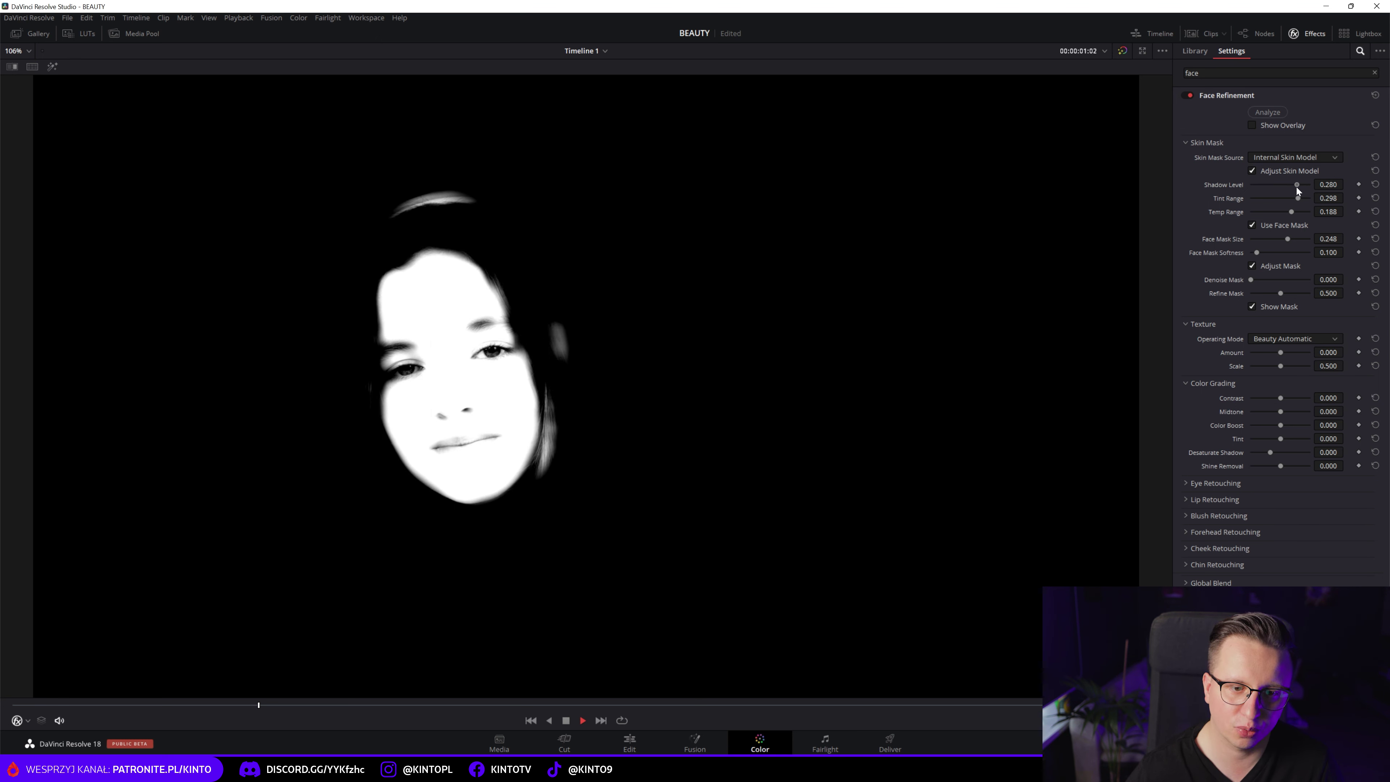
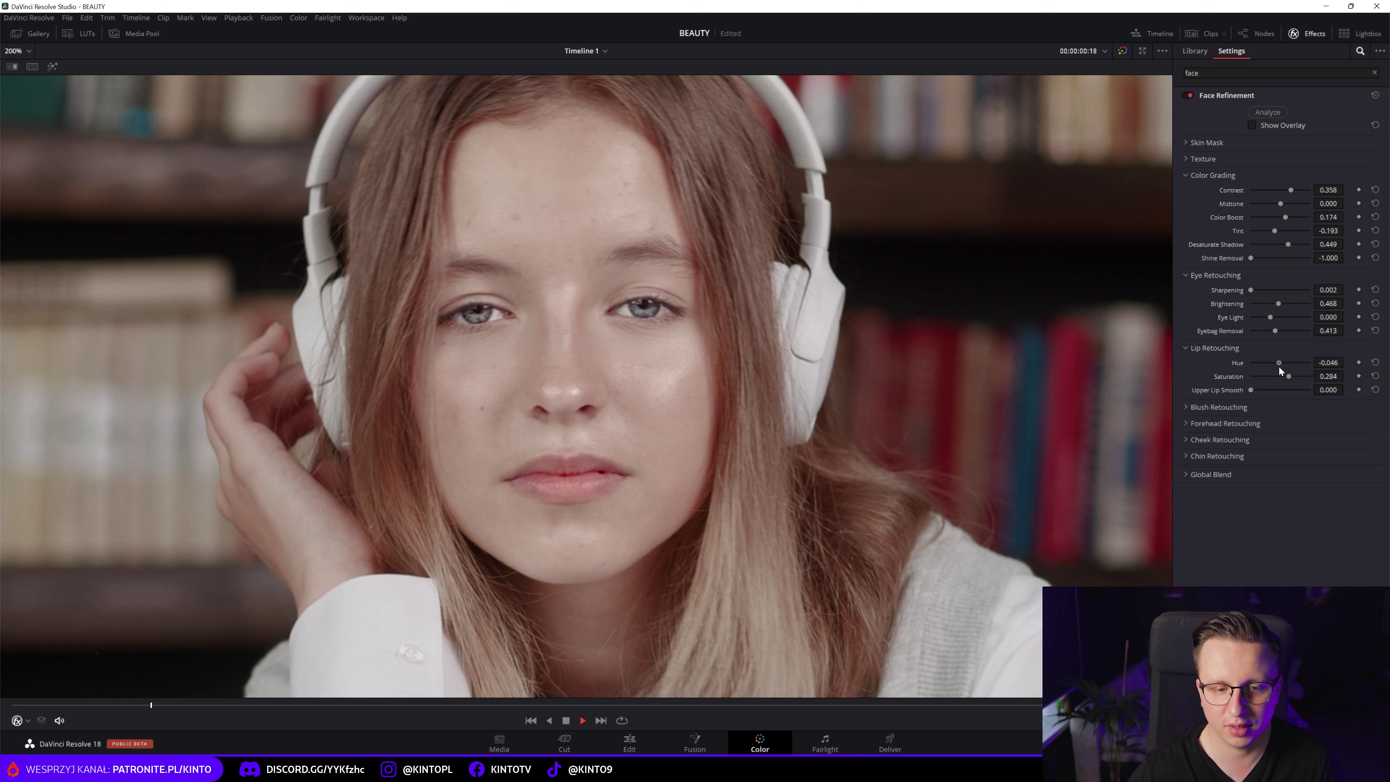
- Shift the lip hue to 0.028 and saturation to 0.193, comparing against the bypassed image
{"action": "left_click_drag", "start_coordinate": [1280, 367], "coordinate": [1279, 369]}
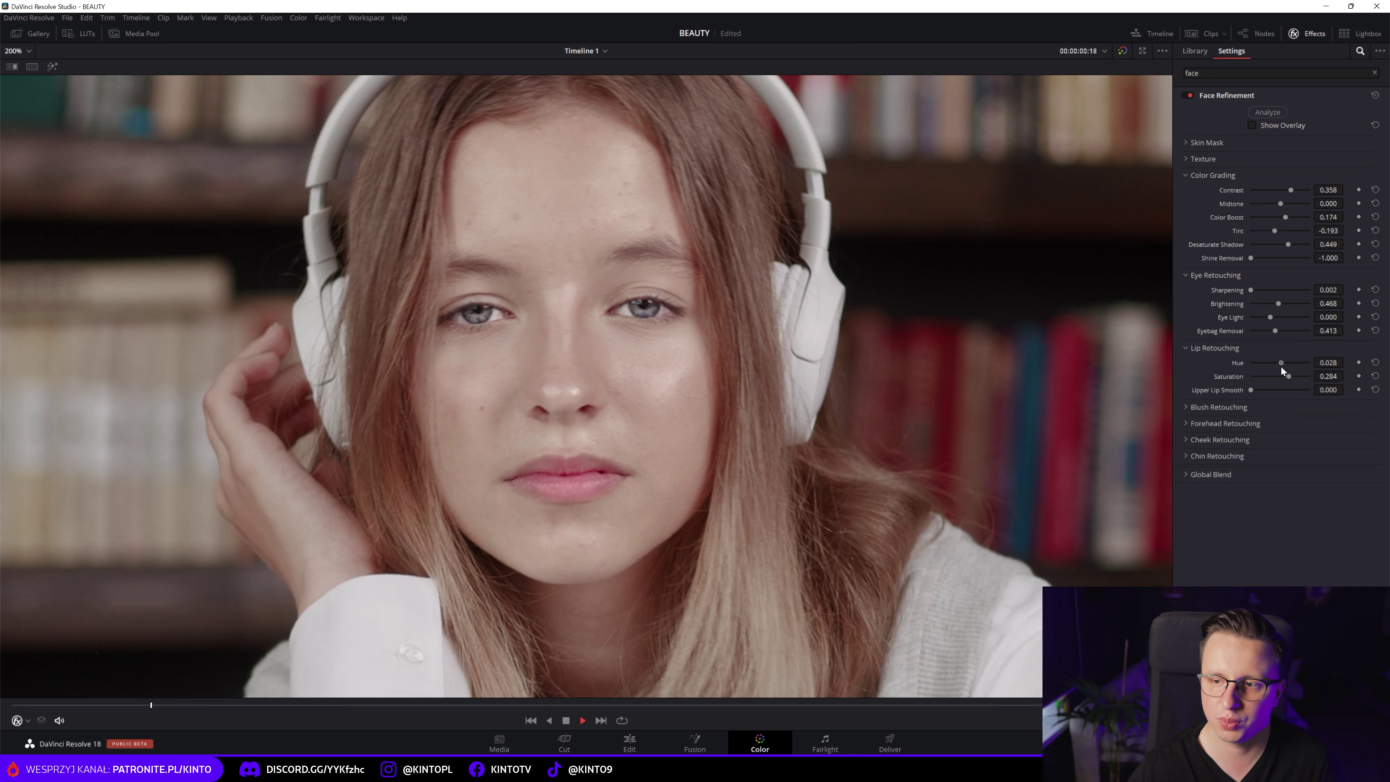
{"action": "key", "text": "shift+d"}
{"action": "key", "text": "shift+d"}
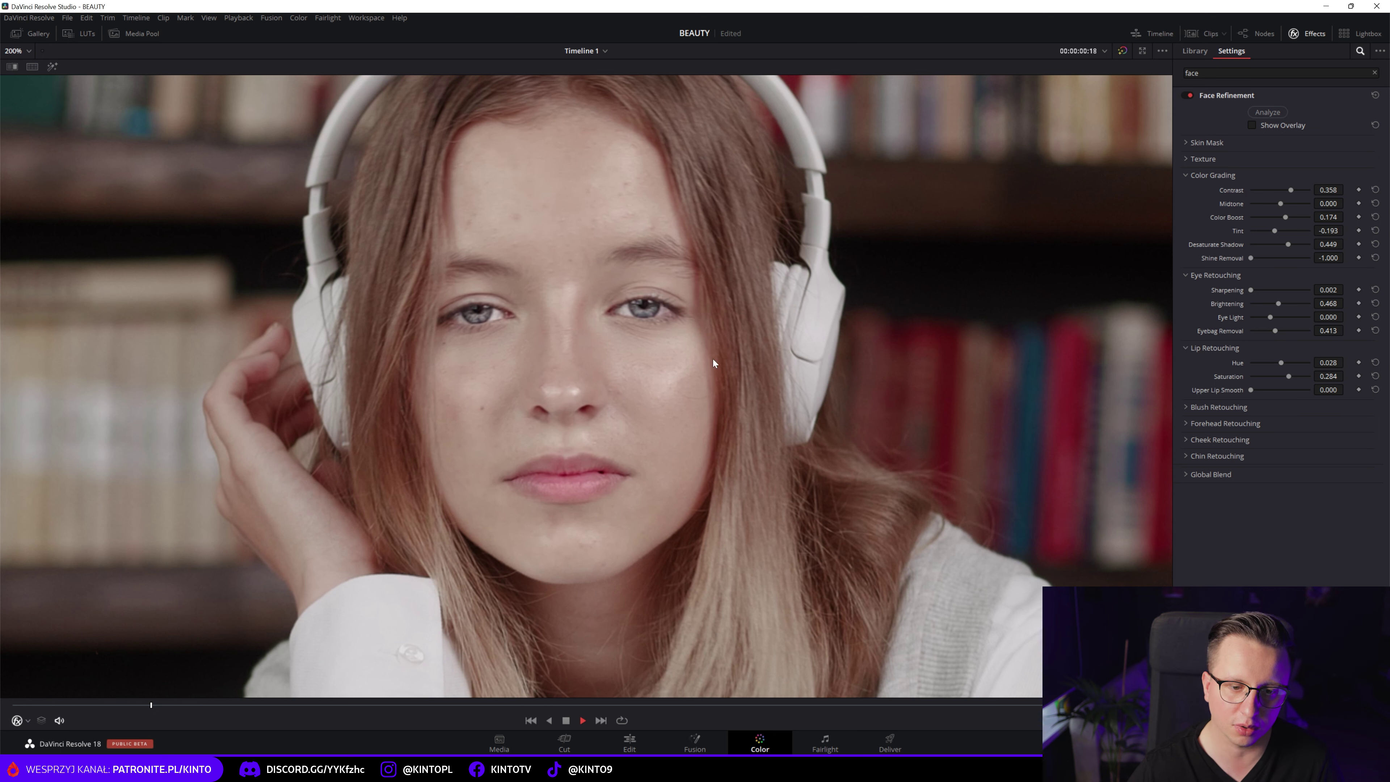
{"action": "scroll", "coordinate": [766, 372], "scroll_direction": "down", "scroll_amount": 5}
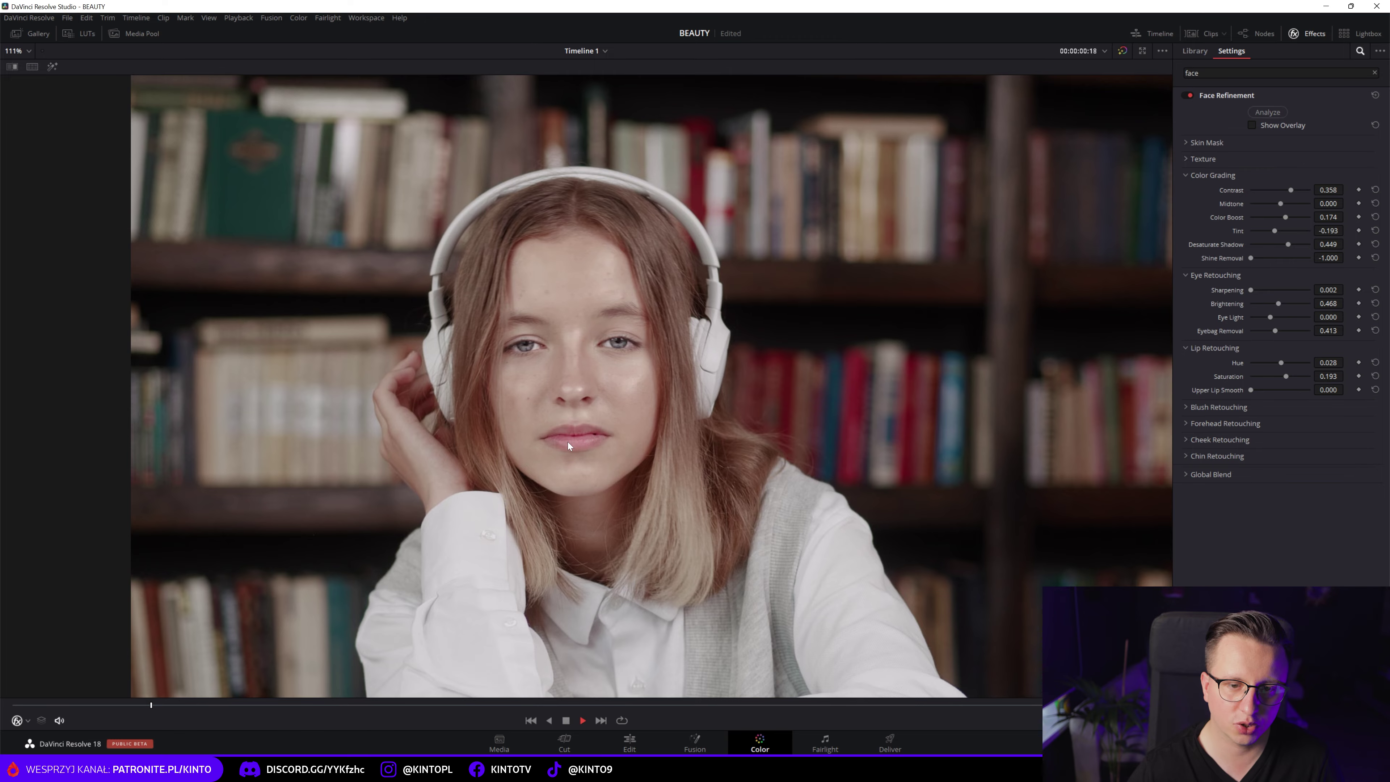
{"action": "scroll", "coordinate": [567, 442], "scroll_direction": "up", "scroll_amount": 2}
{"action": "scroll", "coordinate": [568, 443], "scroll_direction": "up", "scroll_amount": 3}
{"action": "scroll", "coordinate": [568, 442], "scroll_direction": "up", "scroll_amount": 2}
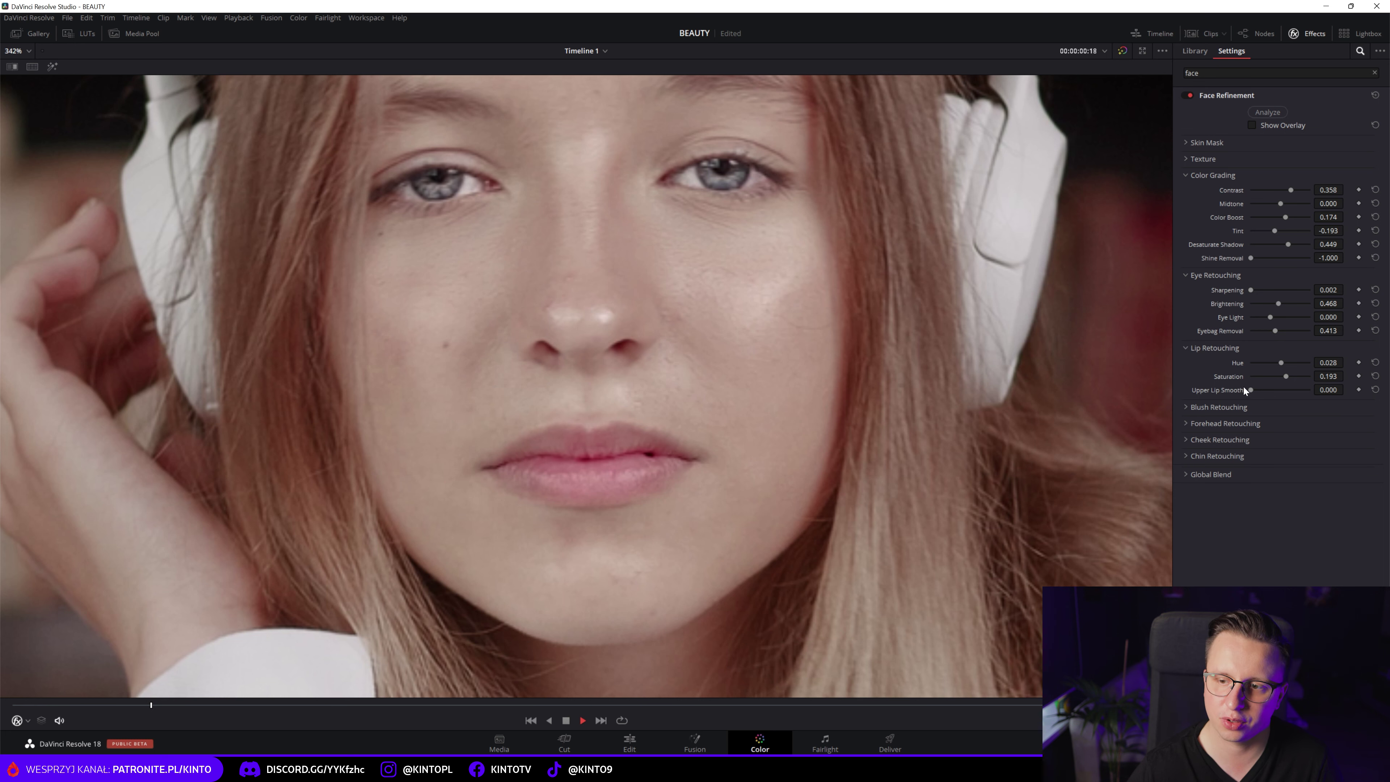
{"action": "scroll", "coordinate": [548, 426], "scroll_direction": "down", "scroll_amount": 3}
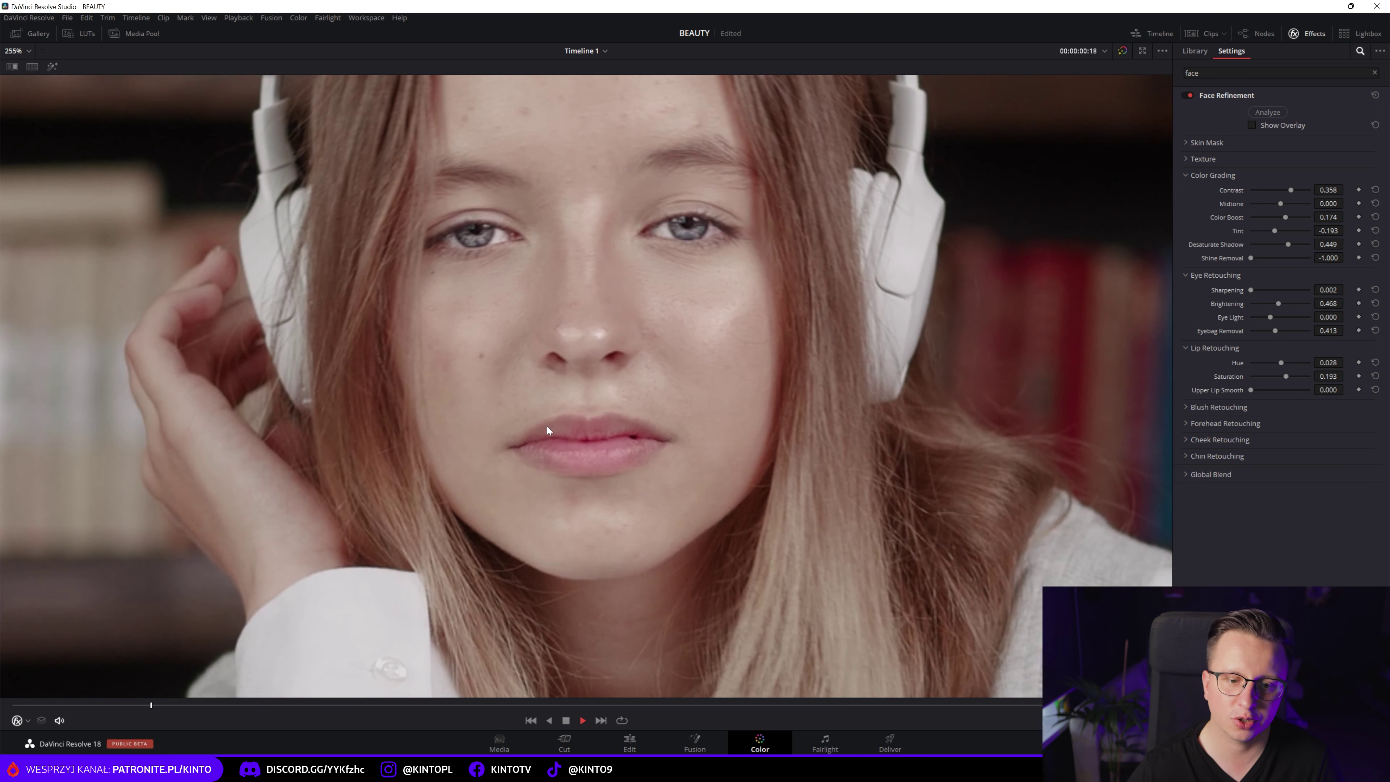
{"action": "scroll", "coordinate": [547, 430], "scroll_direction": "down", "scroll_amount": 1}
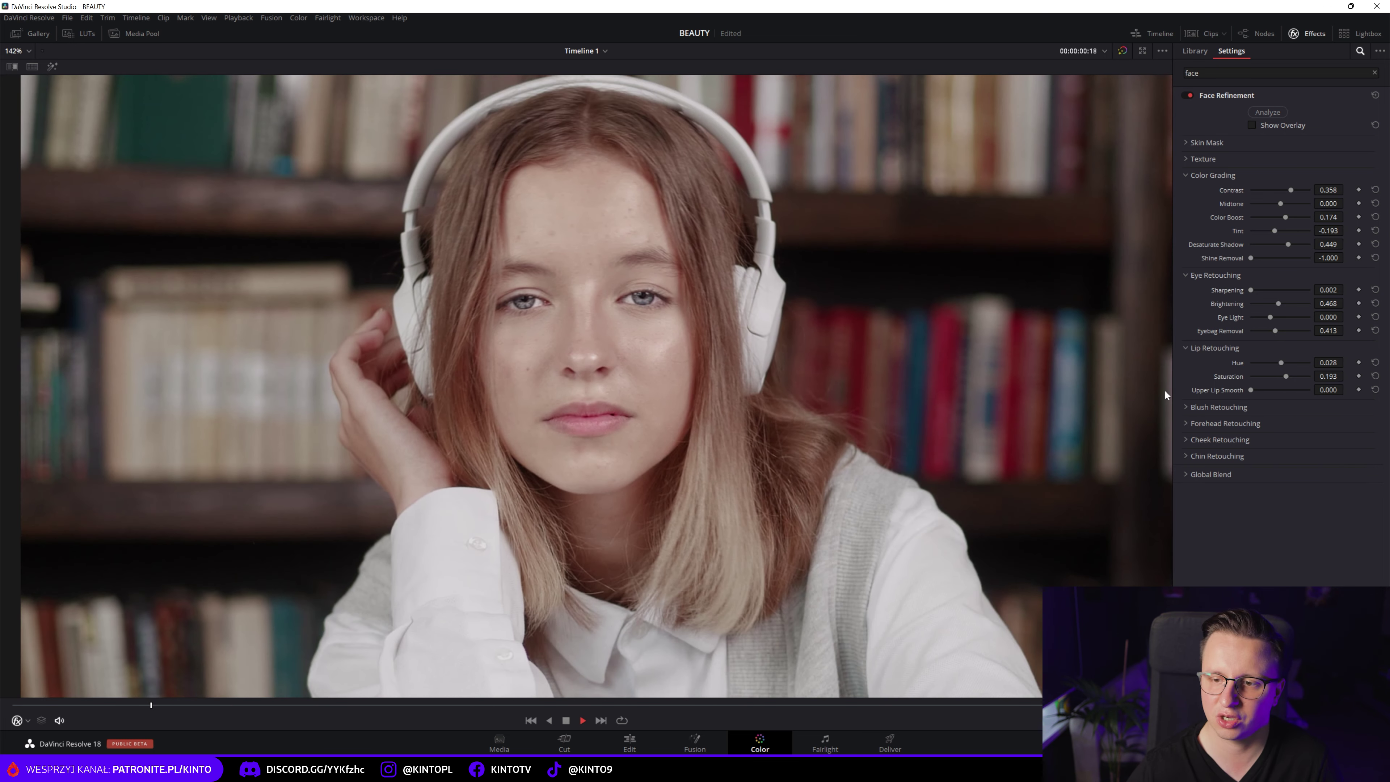
{"action": "left_click", "coordinate": [1186, 407]}
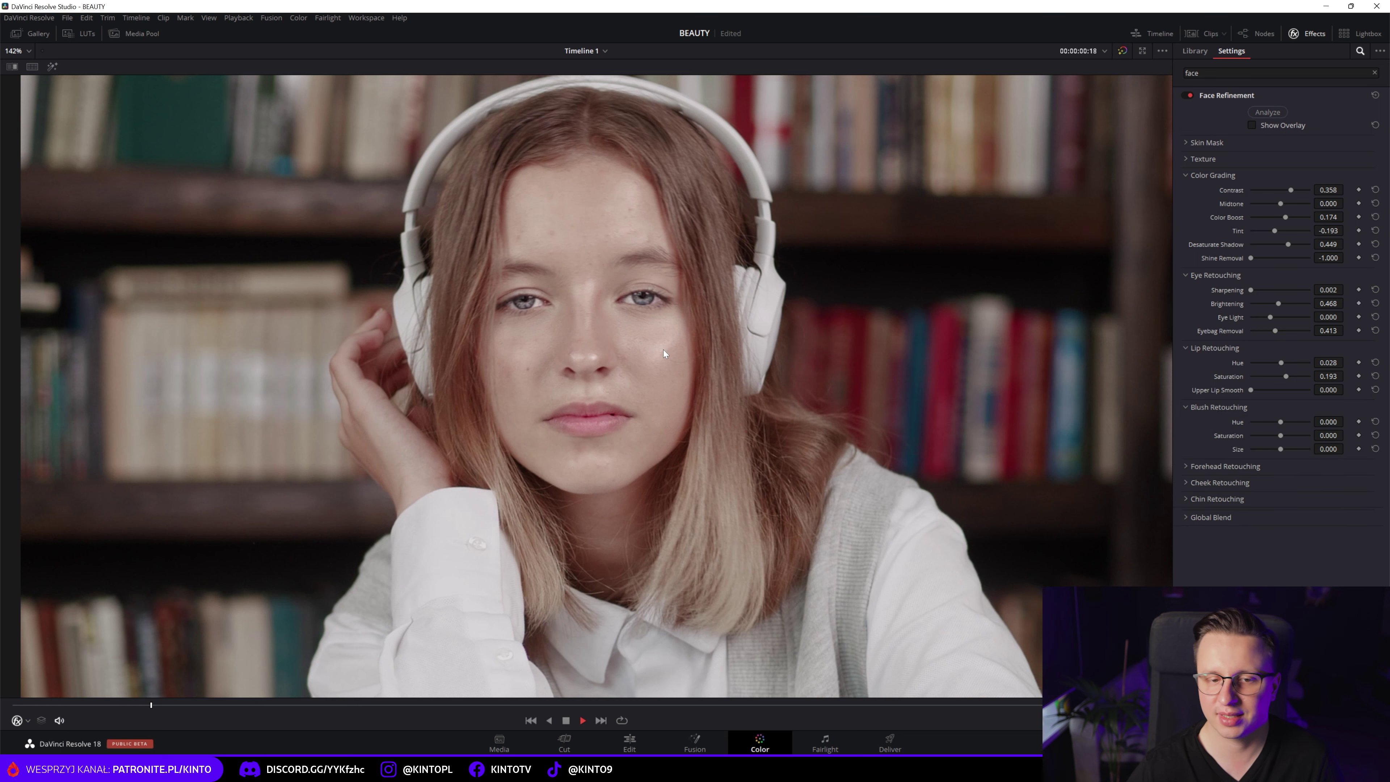
- Give the cheek blush hue 0.358, saturation 0.486 and size 0.248
{"action": "scroll", "coordinate": [653, 340], "scroll_direction": "up", "scroll_amount": 2}
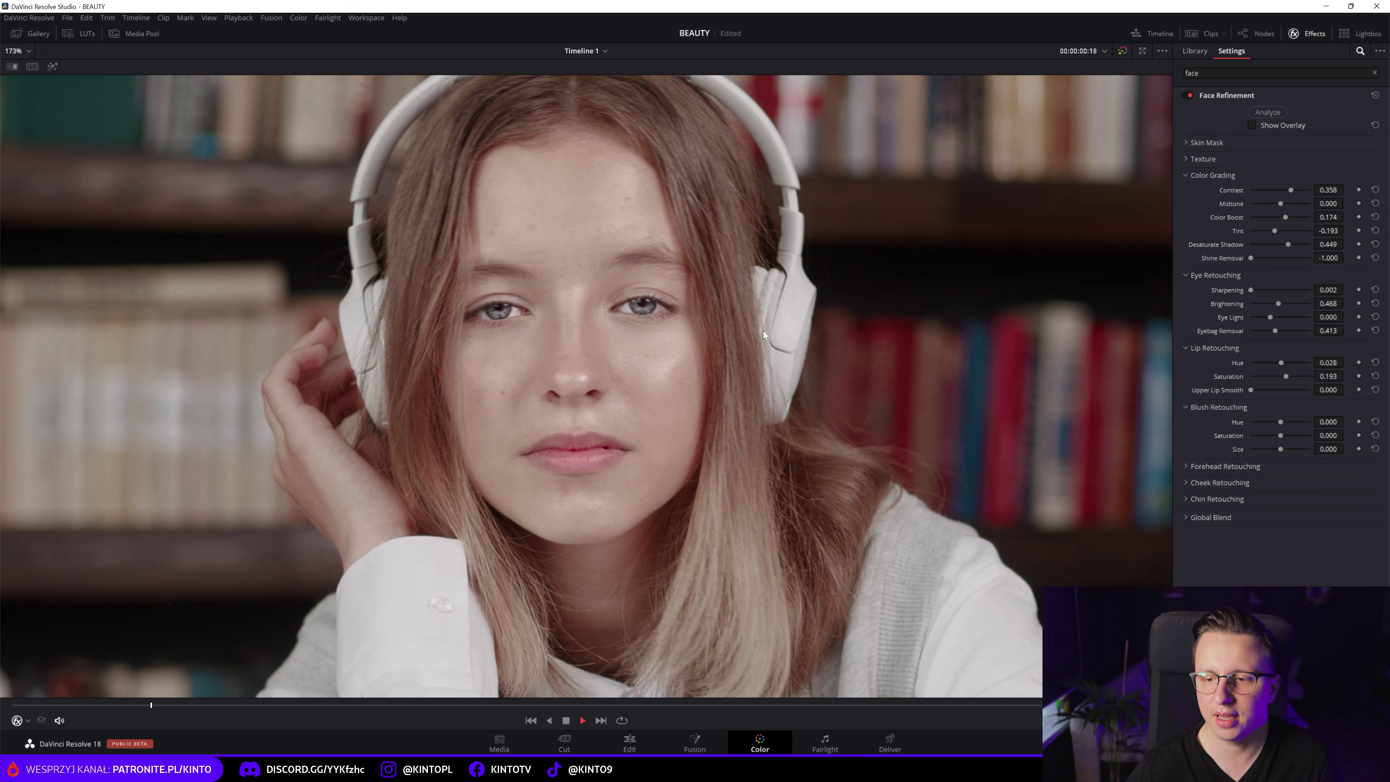
{"action": "scroll", "coordinate": [651, 345], "scroll_direction": "up", "scroll_amount": 1}
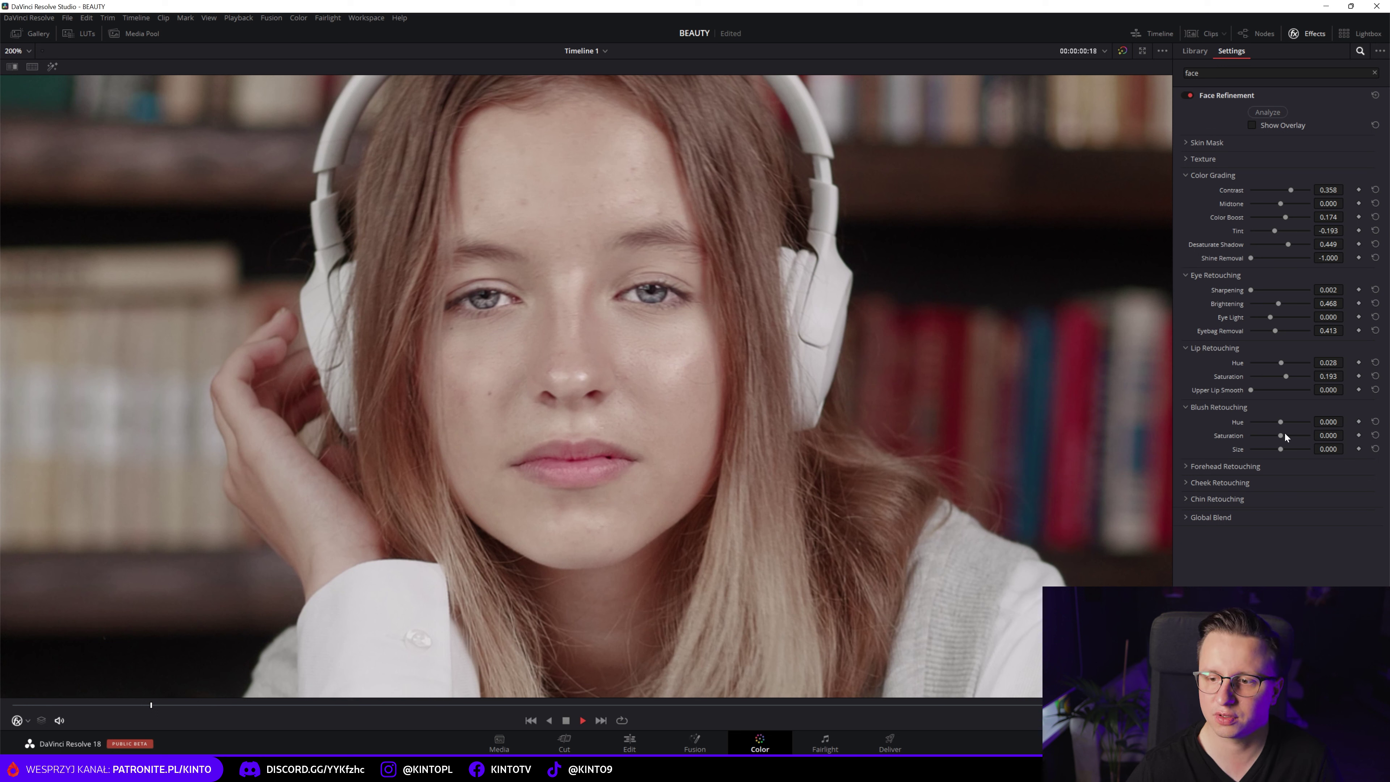
{"action": "left_click_drag", "start_coordinate": [1281, 436], "coordinate": [1289, 436]}
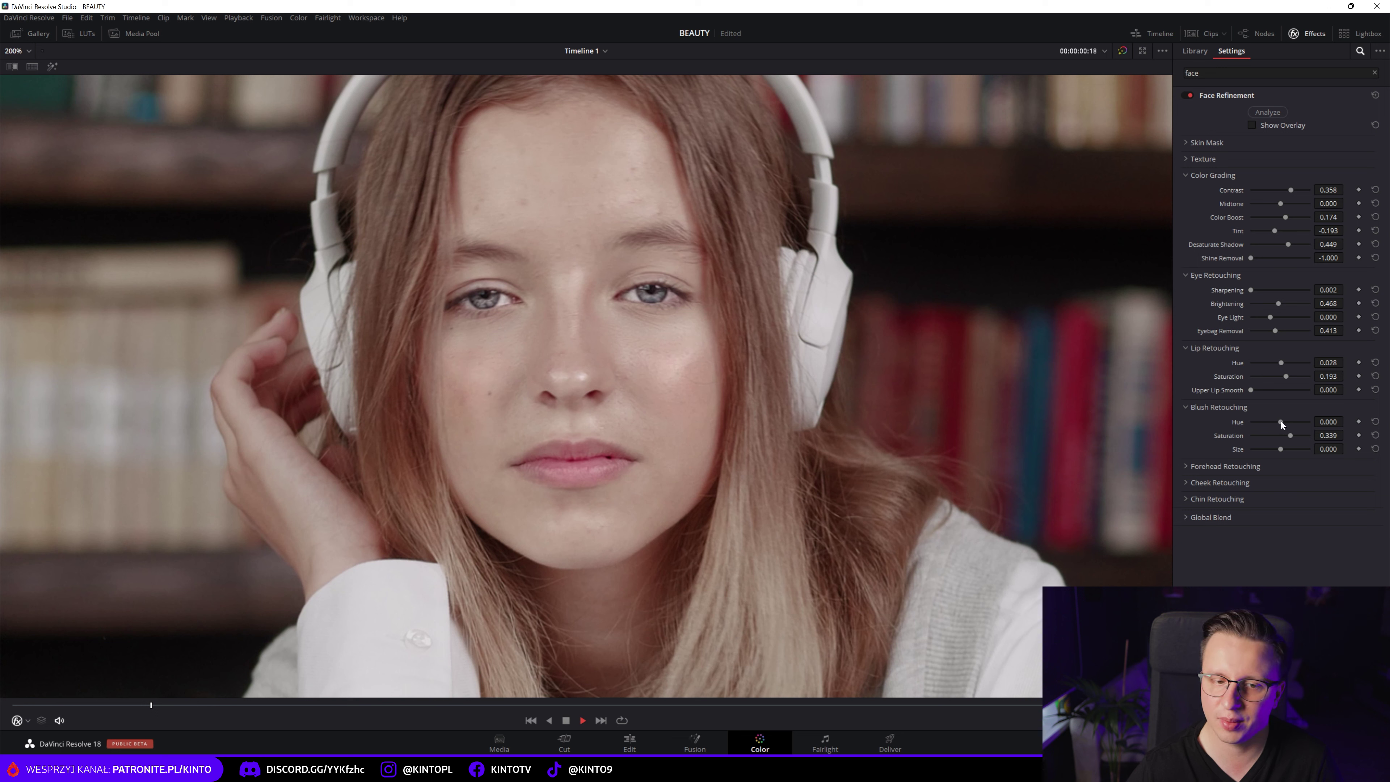
{"action": "left_click_drag", "start_coordinate": [1293, 423], "coordinate": [1290, 424]}
{"action": "scroll", "coordinate": [453, 286], "scroll_direction": "down", "scroll_amount": 2}
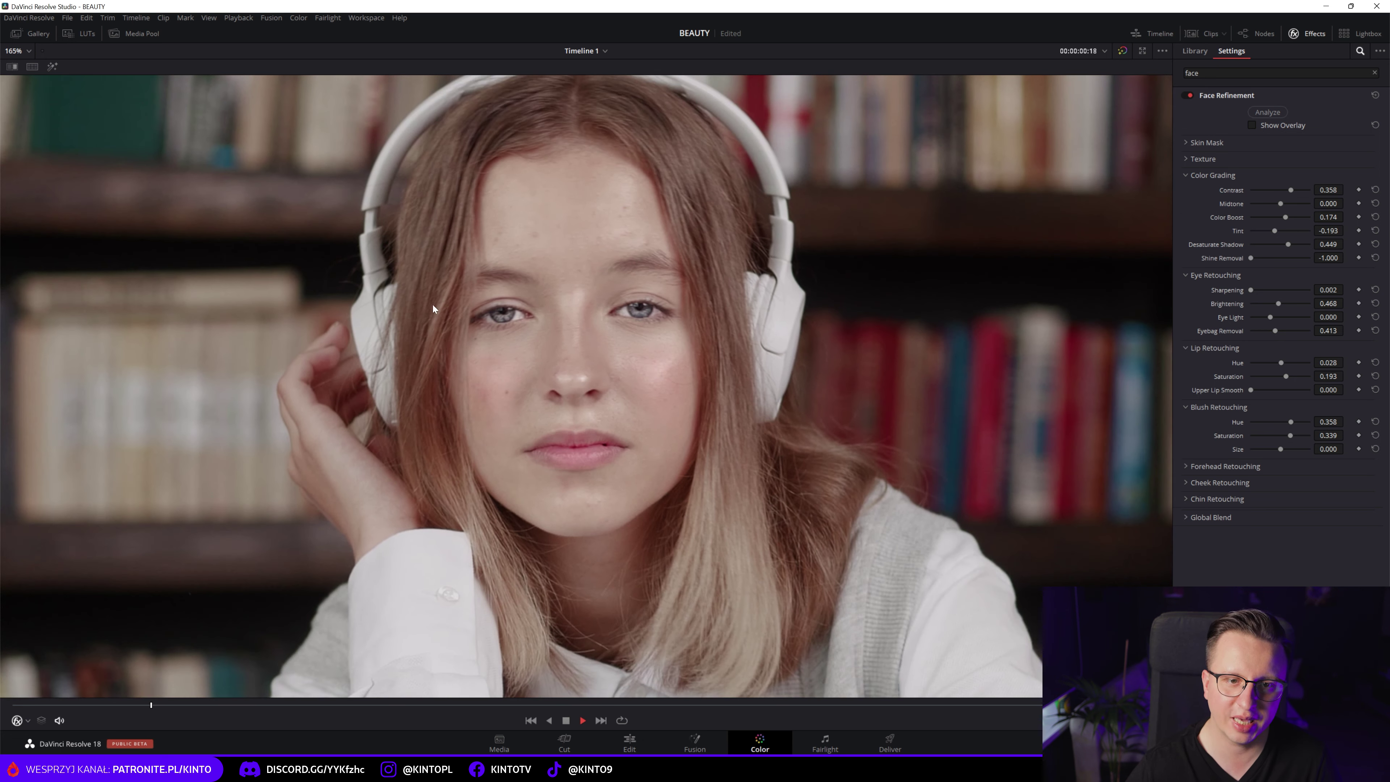
{"action": "scroll", "coordinate": [826, 331], "scroll_direction": "up", "scroll_amount": 2}
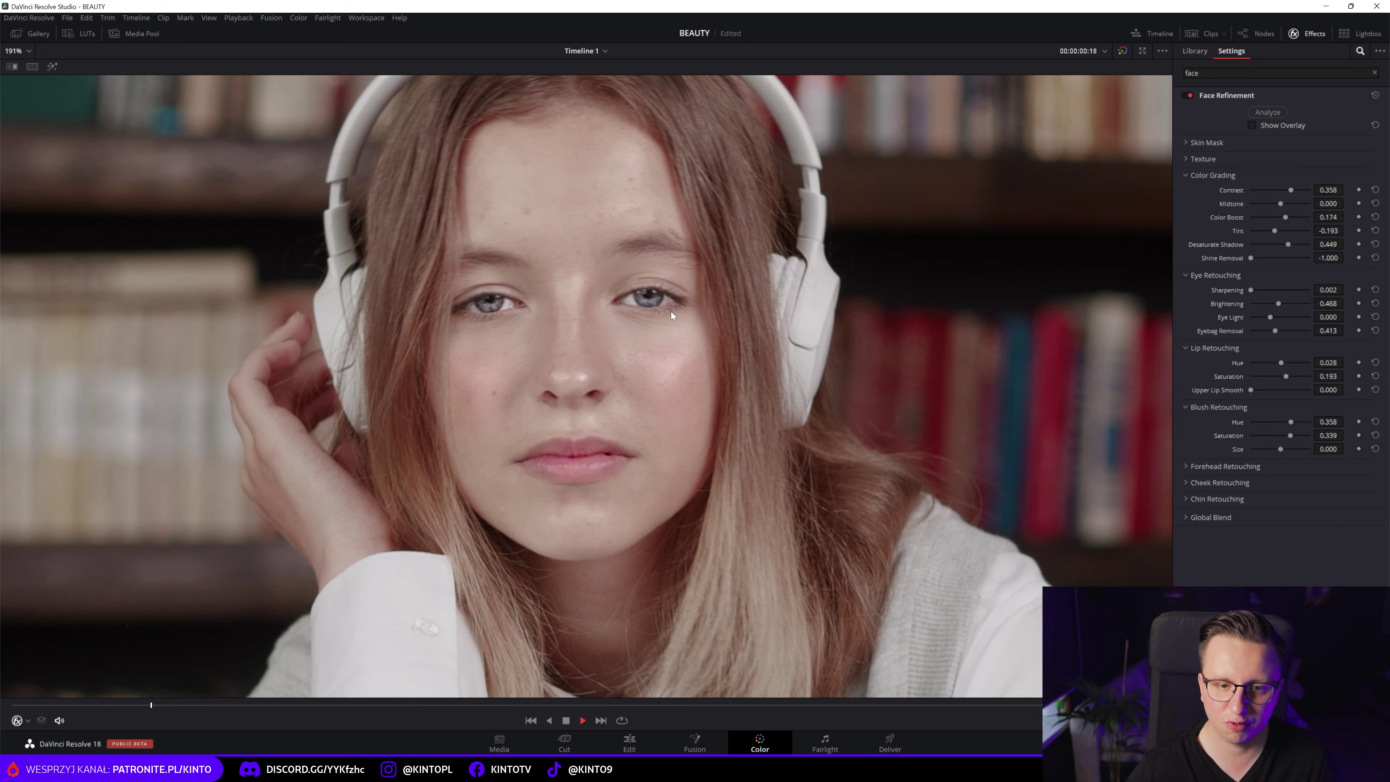
{"action": "scroll", "coordinate": [673, 316], "scroll_direction": "up", "scroll_amount": 2}
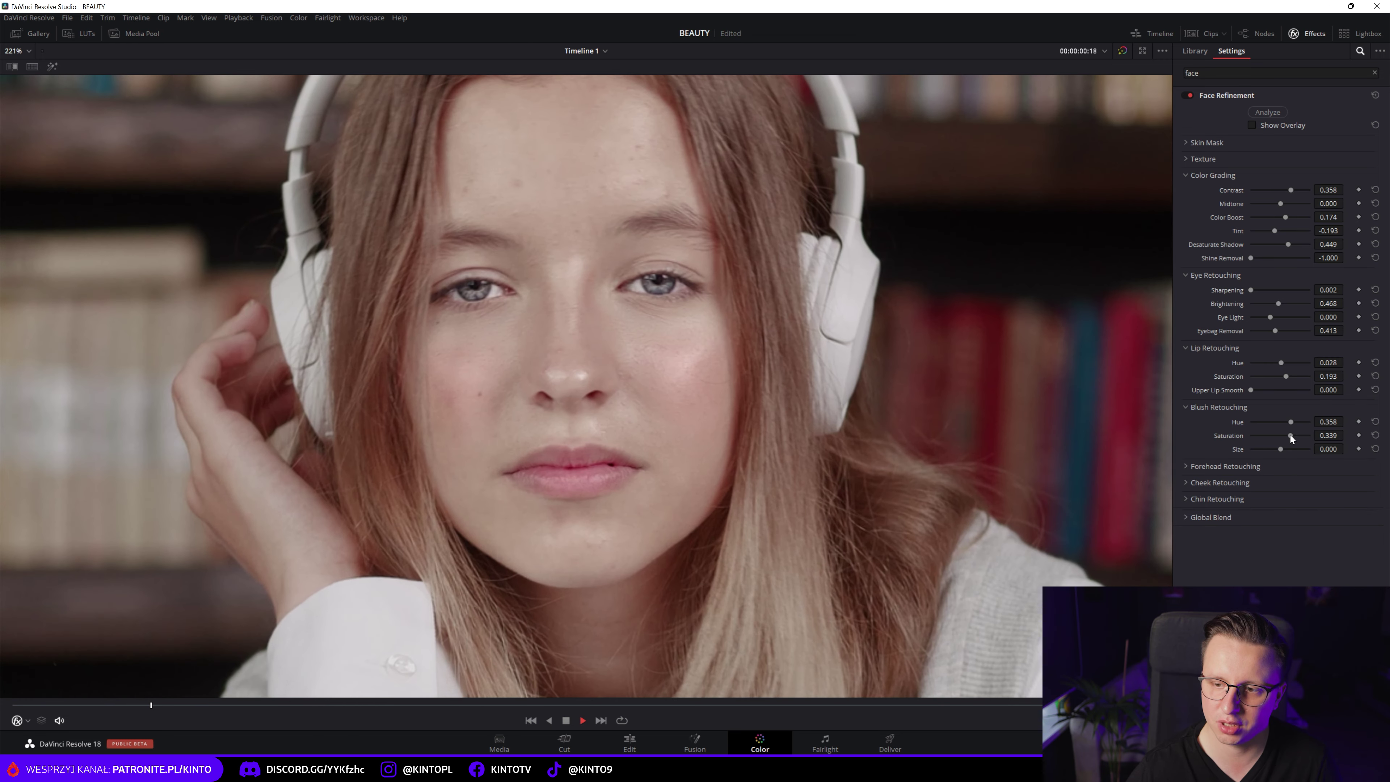
{"action": "left_click_drag", "start_coordinate": [1291, 437], "coordinate": [1328, 444]}
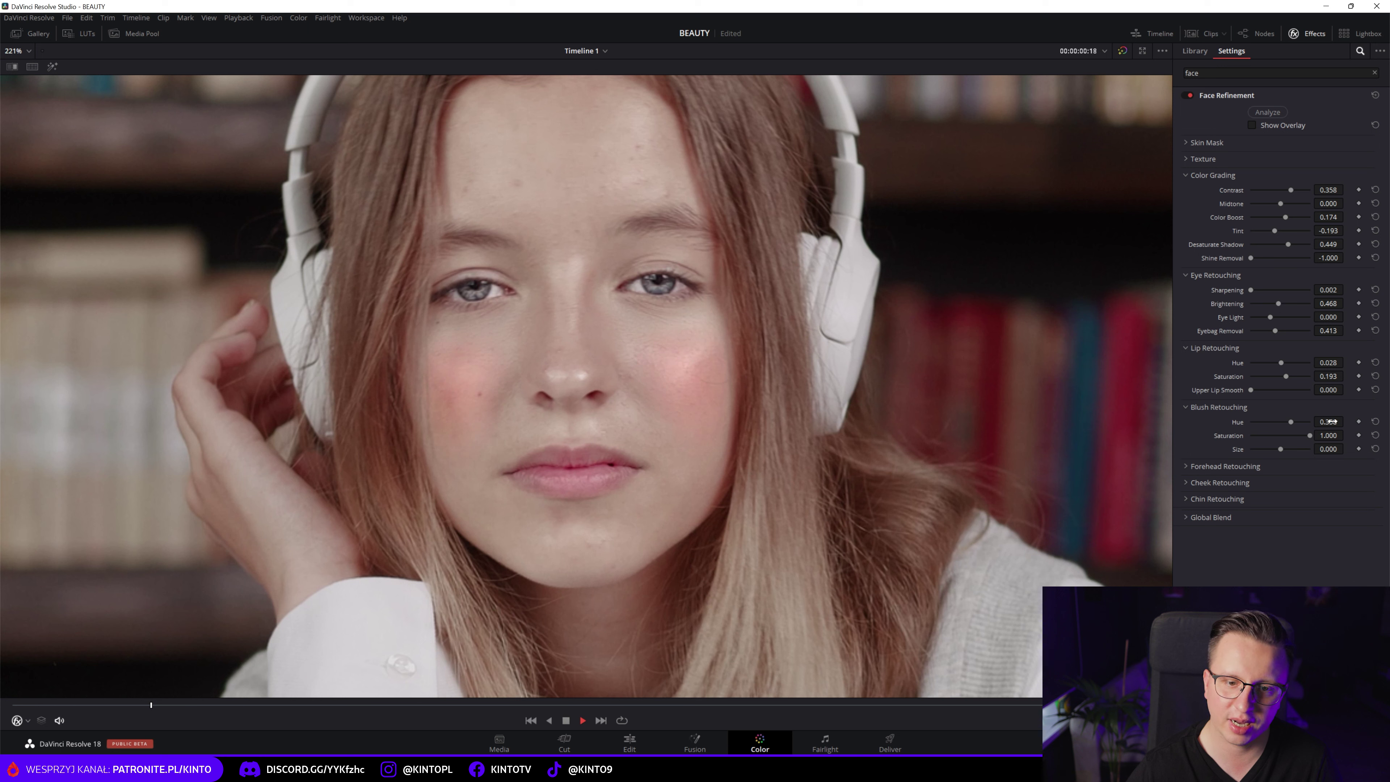
{"action": "left_click_drag", "start_coordinate": [1282, 450], "coordinate": [1286, 450]}
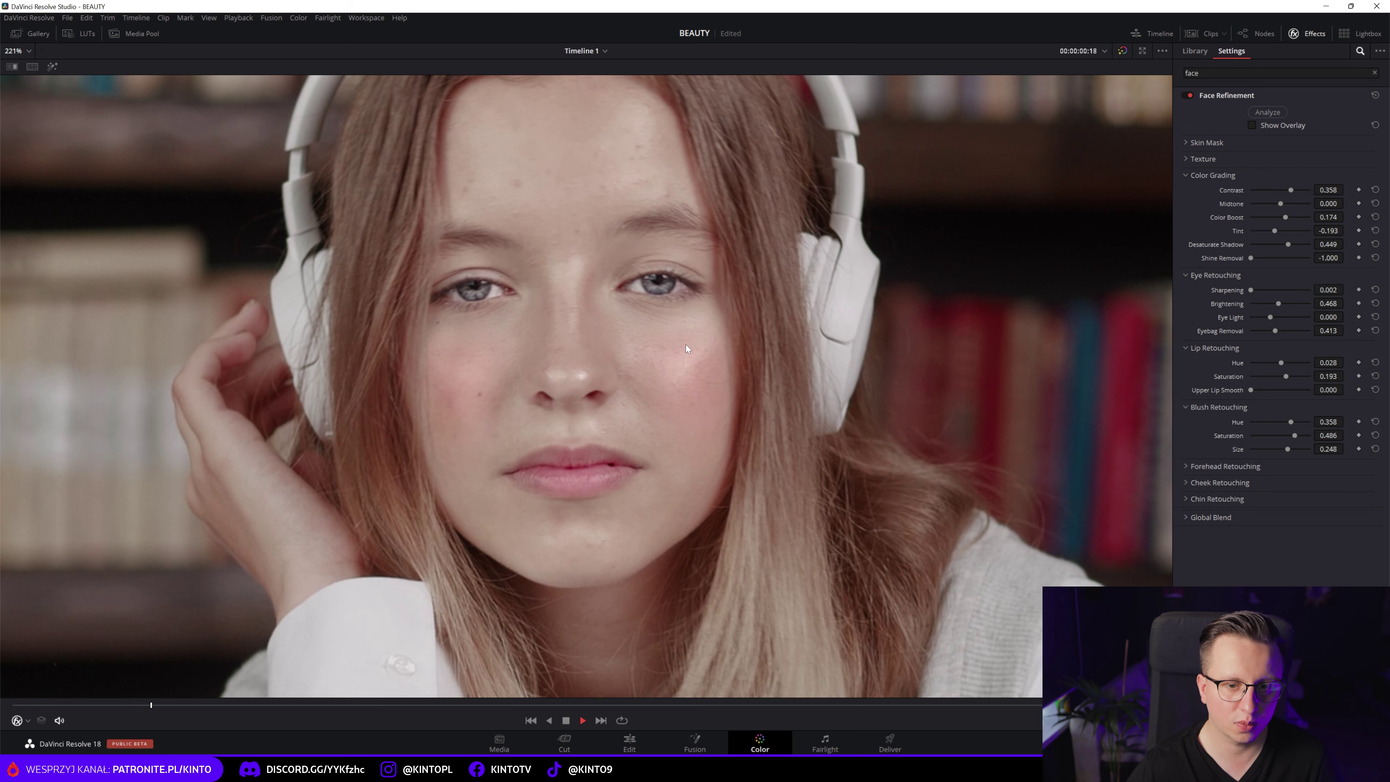
- Lower the lip retouching saturation to 0.090
{"action": "scroll", "coordinate": [685, 344], "scroll_direction": "down", "scroll_amount": 5}
{"action": "scroll", "coordinate": [685, 344], "scroll_direction": "down", "scroll_amount": 2}
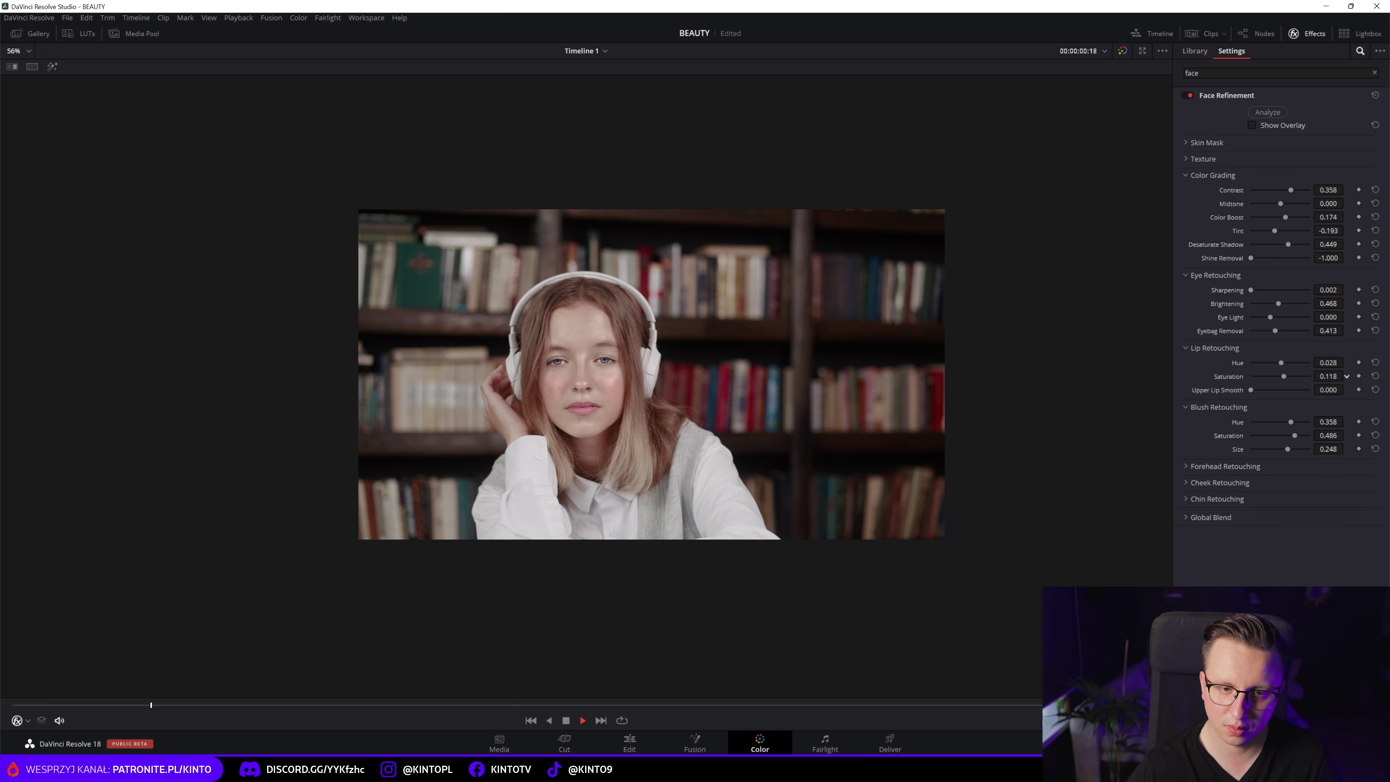
{"action": "scroll", "coordinate": [631, 341], "scroll_direction": "down", "scroll_amount": 2}
{"action": "scroll", "coordinate": [631, 341], "scroll_direction": "down", "scroll_amount": 2}
{"action": "scroll", "coordinate": [630, 340], "scroll_direction": "down", "scroll_amount": 2}
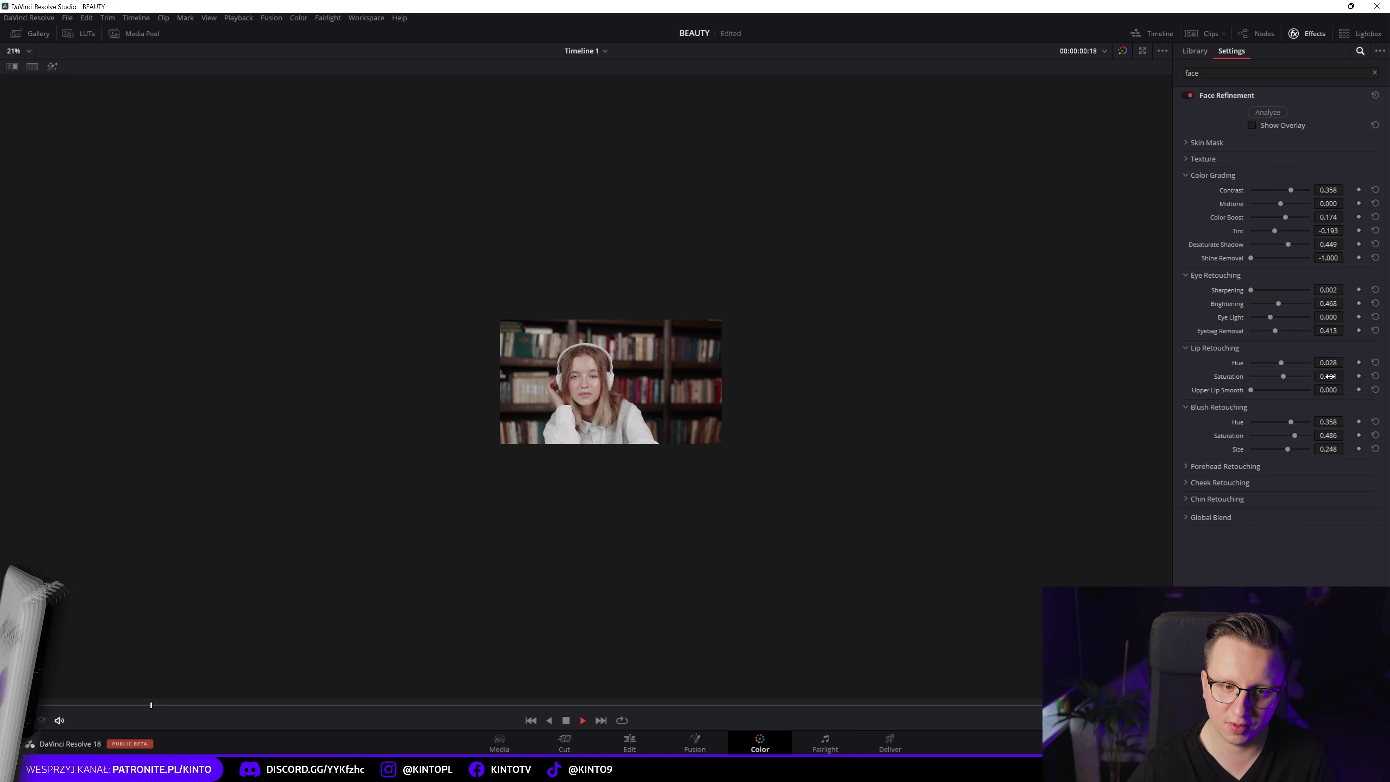
{"action": "scroll", "coordinate": [589, 385], "scroll_direction": "up", "scroll_amount": 2}
{"action": "scroll", "coordinate": [589, 386], "scroll_direction": "up", "scroll_amount": 2}
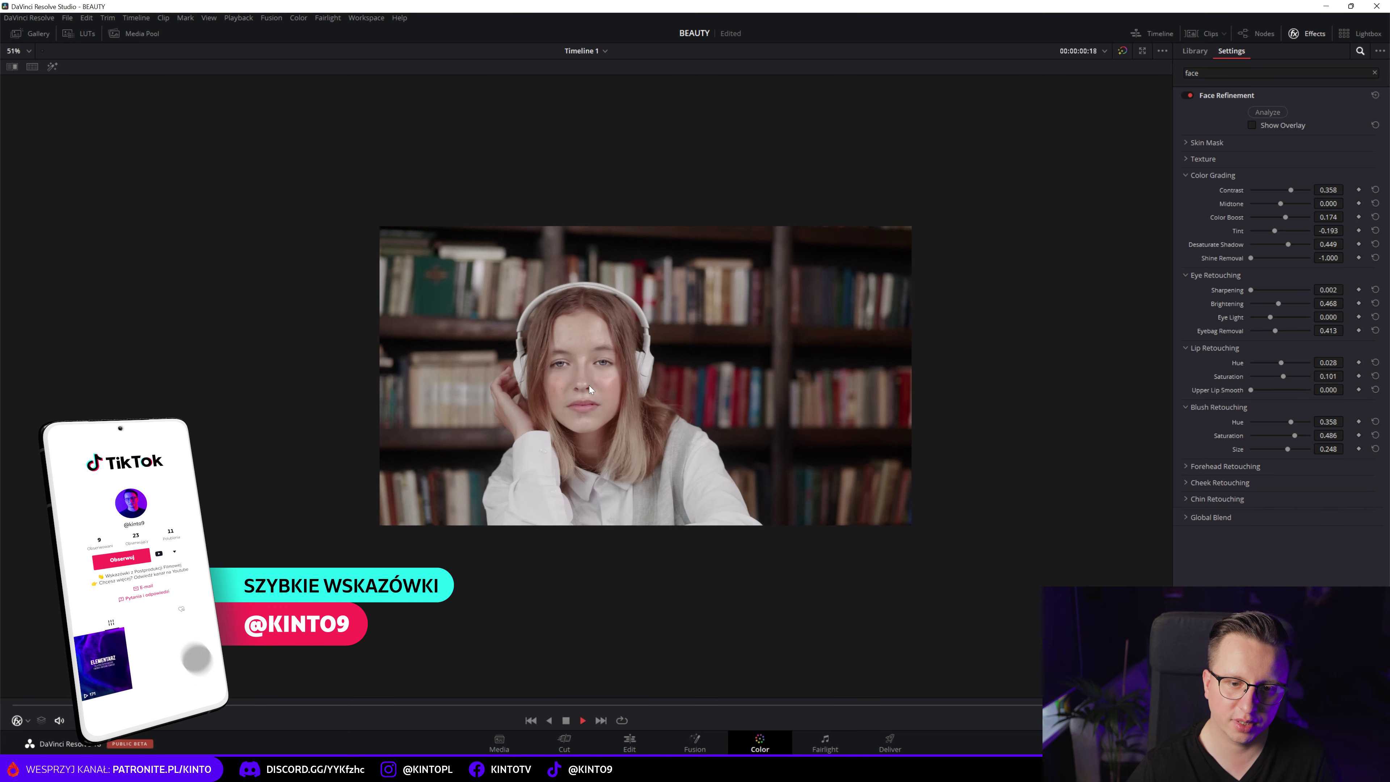
{"action": "scroll", "coordinate": [589, 386], "scroll_direction": "up", "scroll_amount": 2}
{"action": "scroll", "coordinate": [589, 385], "scroll_direction": "up", "scroll_amount": 2}
{"action": "scroll", "coordinate": [589, 386], "scroll_direction": "up", "scroll_amount": 2}
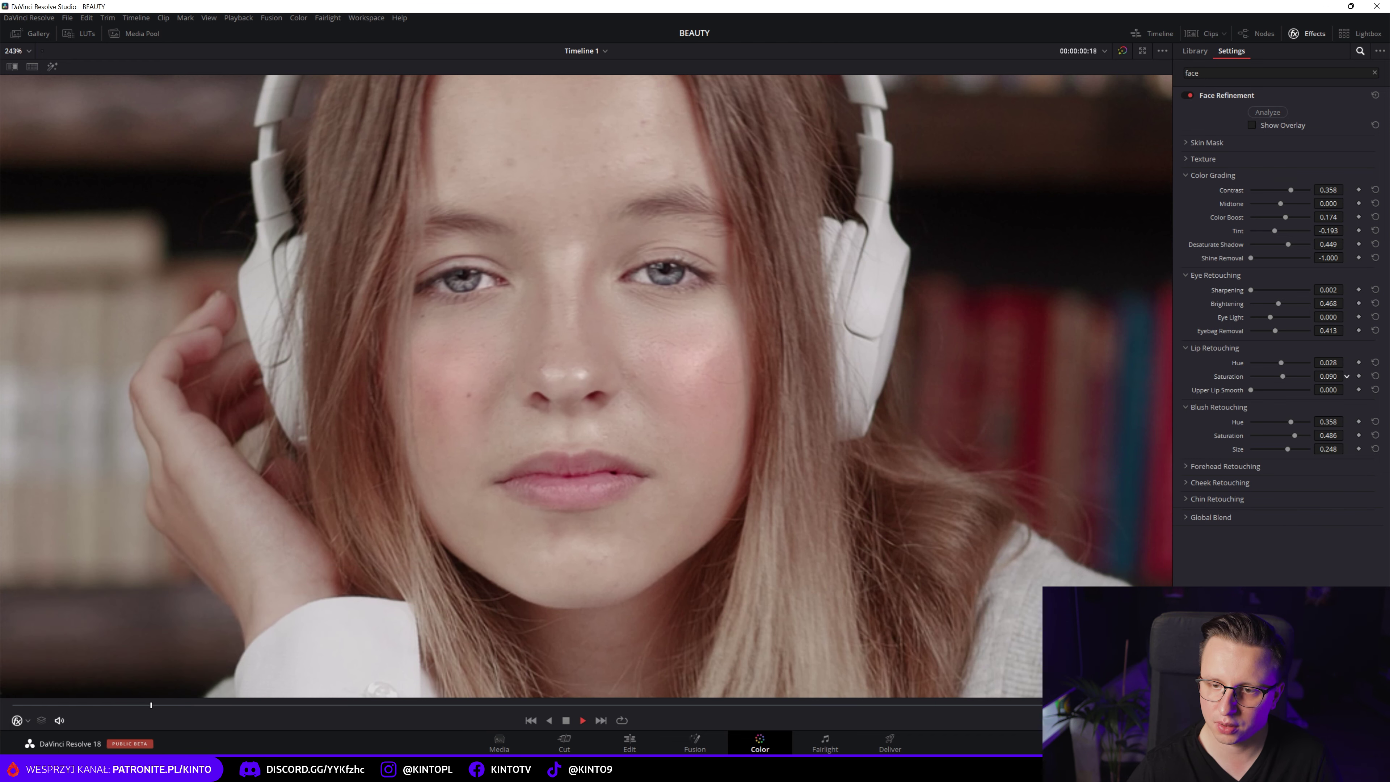
{"action": "scroll", "coordinate": [717, 349], "scroll_direction": "down", "scroll_amount": 2}
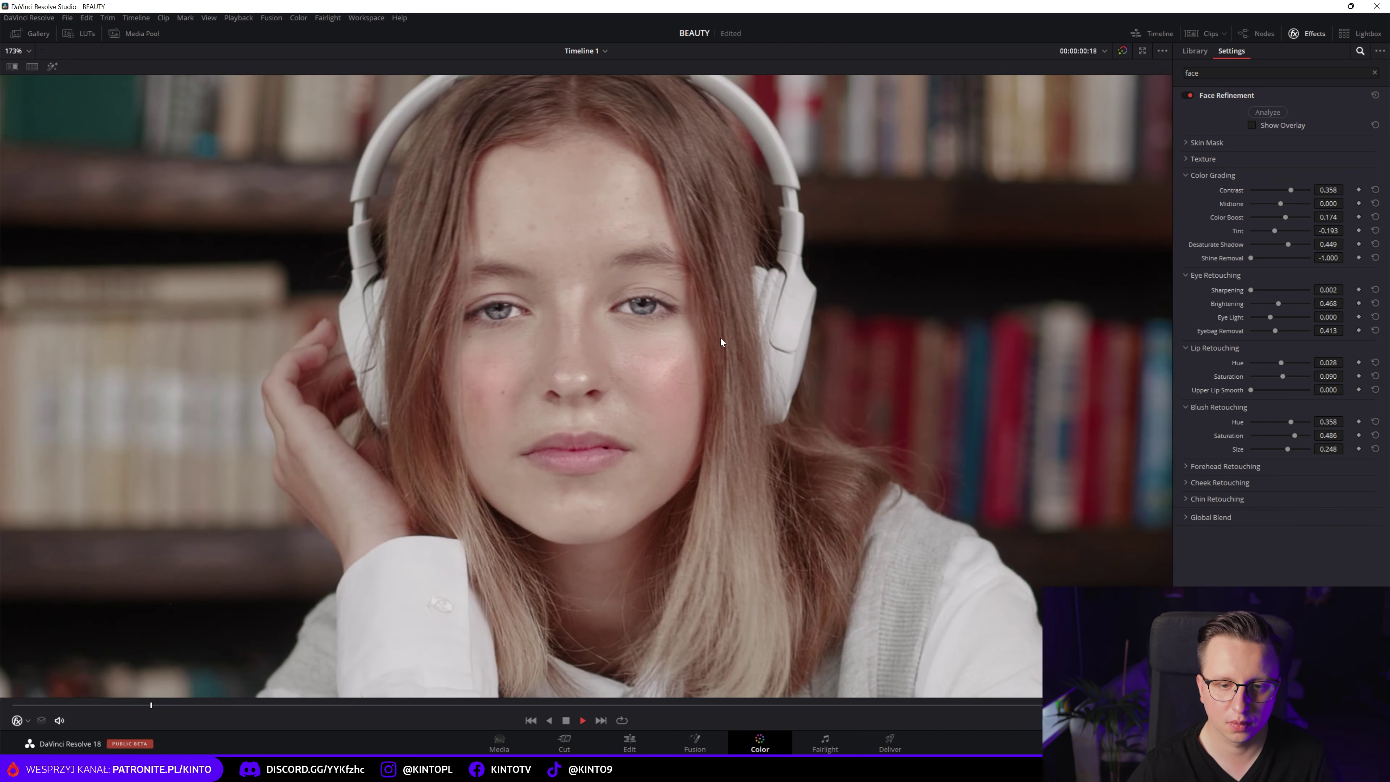
{"action": "scroll", "coordinate": [719, 334], "scroll_direction": "down", "scroll_amount": 2}
{"action": "scroll", "coordinate": [719, 335], "scroll_direction": "down", "scroll_amount": 2}
{"action": "scroll", "coordinate": [724, 333], "scroll_direction": "down", "scroll_amount": 1}
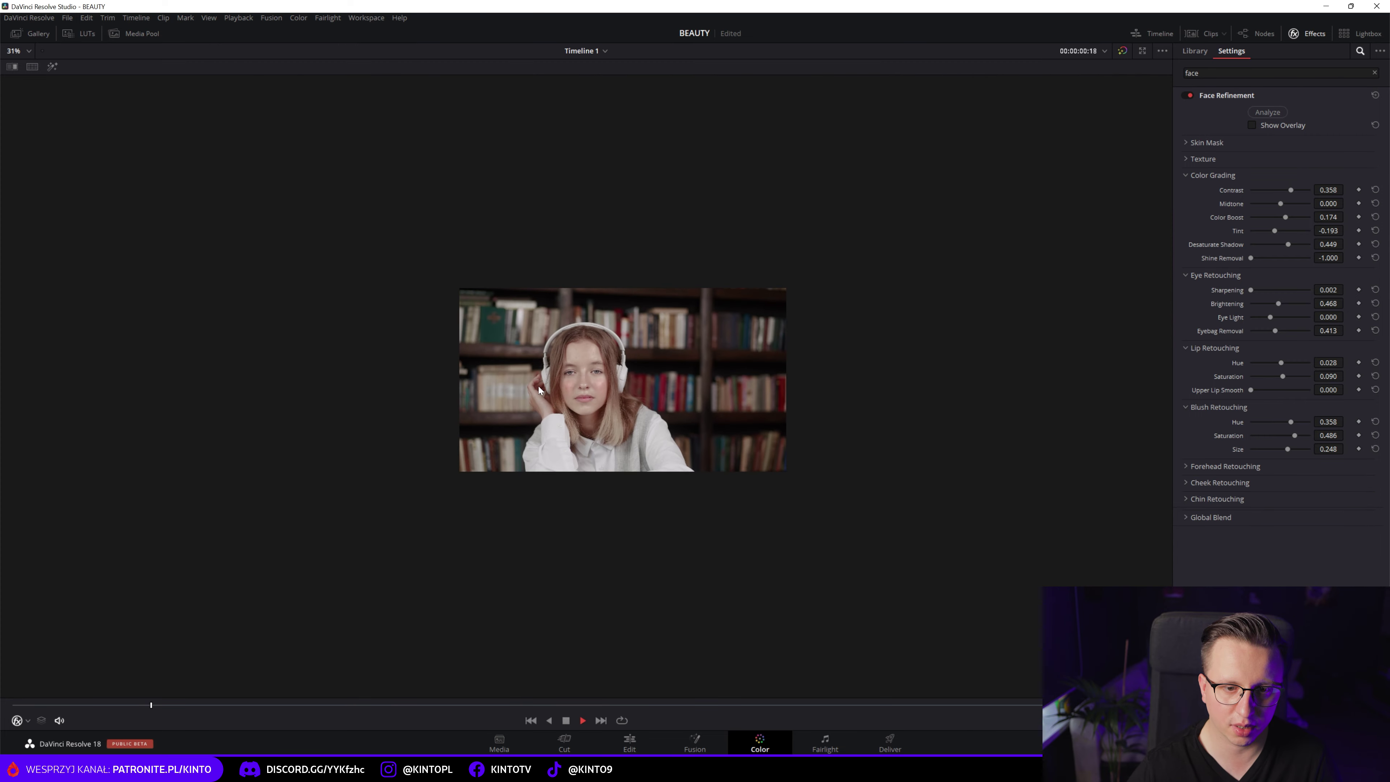
{"action": "scroll", "coordinate": [539, 389], "scroll_direction": "up", "scroll_amount": 1}
{"action": "scroll", "coordinate": [539, 389], "scroll_direction": "up", "scroll_amount": 1}
{"action": "scroll", "coordinate": [538, 388], "scroll_direction": "up", "scroll_amount": 1}
{"action": "scroll", "coordinate": [539, 389], "scroll_direction": "up", "scroll_amount": 1}
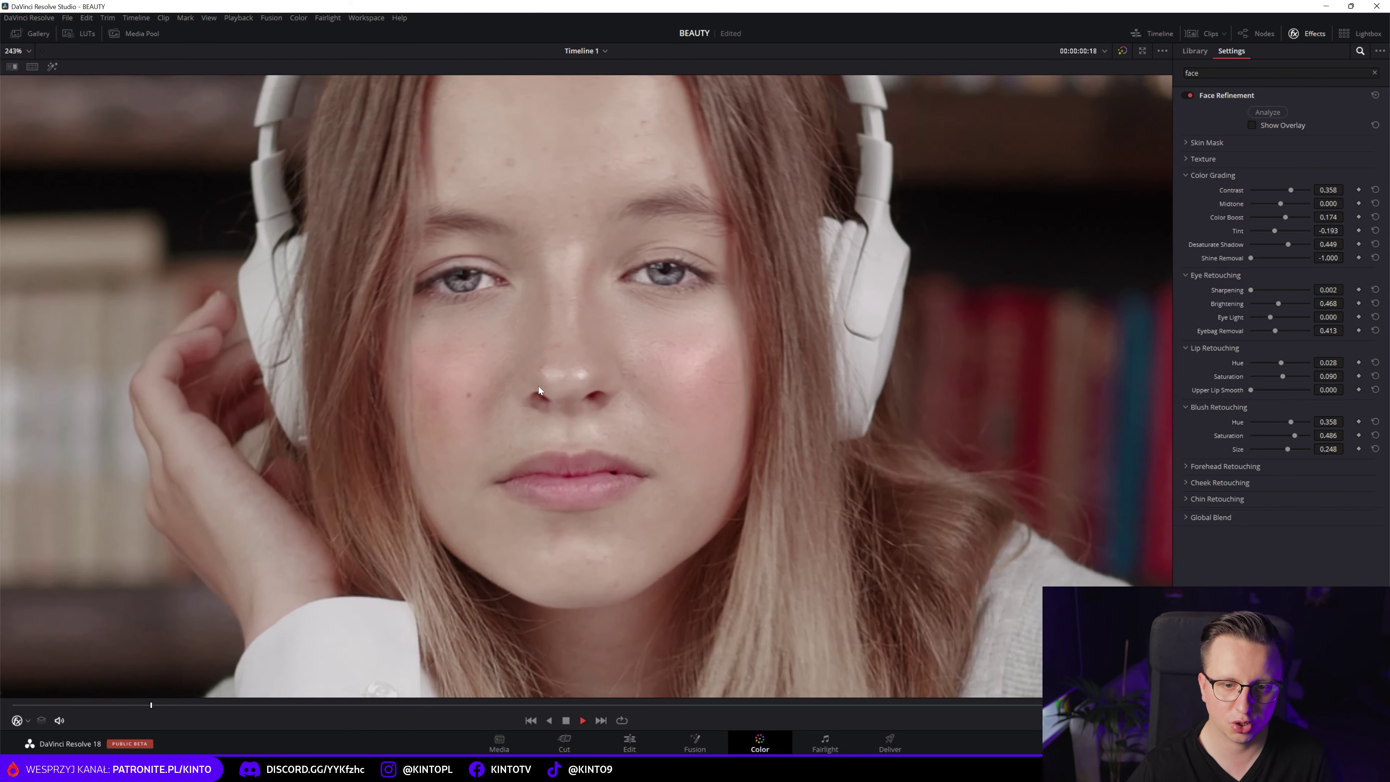
{"action": "scroll", "coordinate": [539, 385], "scroll_direction": "up", "scroll_amount": 1}
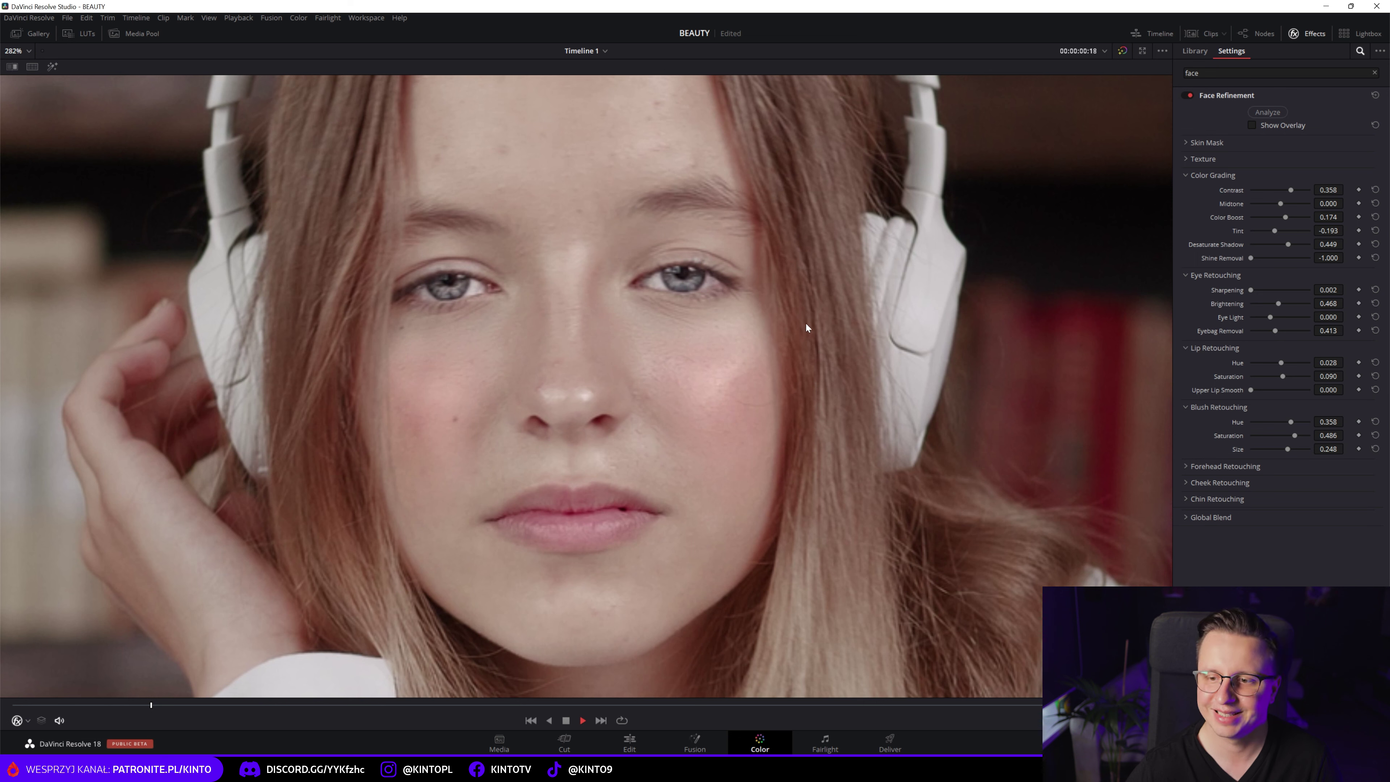
- Set forehead retouching saturation to 0.112 and hue to 0.358 to match the blush
{"action": "left_click", "coordinate": [1185, 465]}
{"action": "scroll", "coordinate": [716, 351], "scroll_direction": "down", "scroll_amount": 1}
{"action": "scroll", "coordinate": [707, 270], "scroll_direction": "down", "scroll_amount": 2}
{"action": "scroll", "coordinate": [661, 257], "scroll_direction": "down", "scroll_amount": 1}
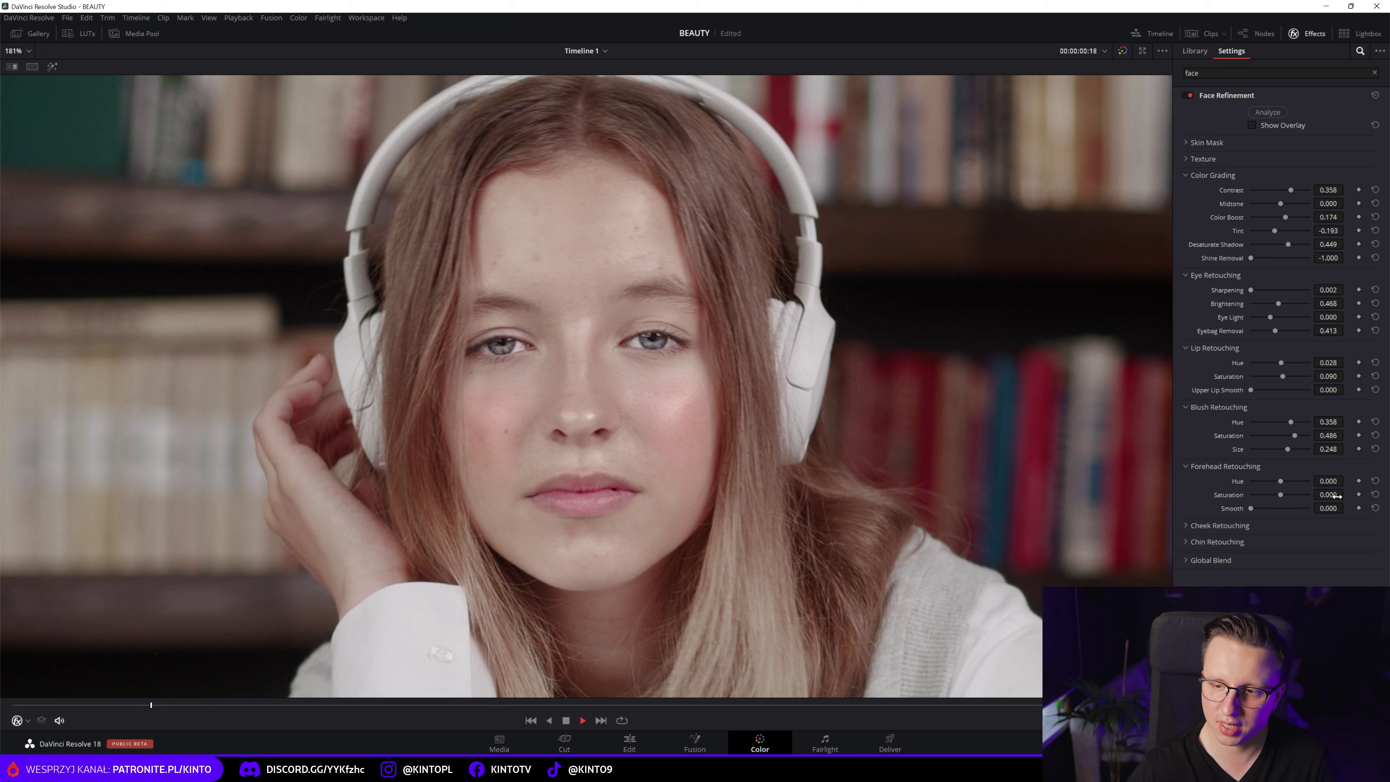
{"action": "left_click_drag", "start_coordinate": [1346, 494], "coordinate": [1347, 480]}
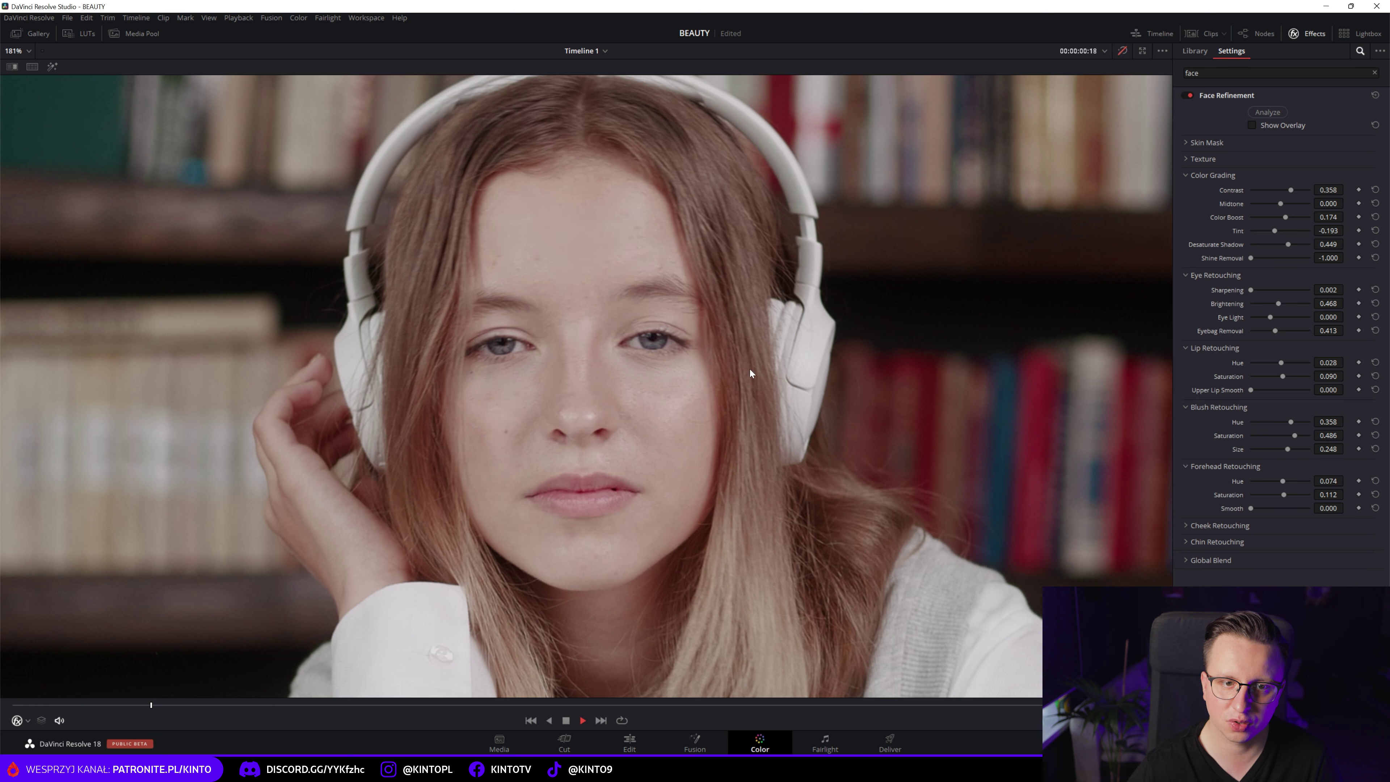
{"action": "double_click", "coordinate": [1337, 480]}
{"action": "type", "text": "0.358"}
{"action": "key", "text": "Return"}
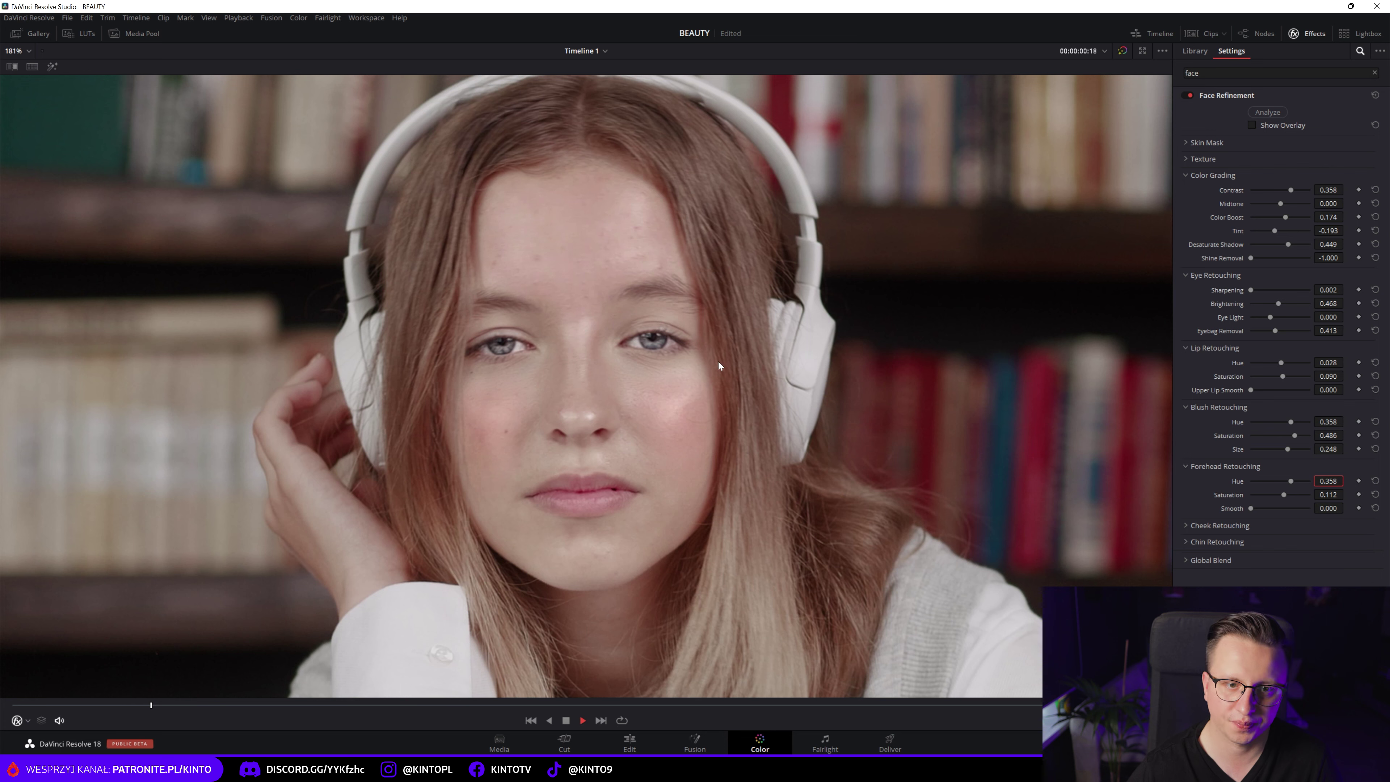
- Review the retouching panel and expand the Cheek Retouching settings
{"action": "scroll", "coordinate": [624, 281], "scroll_direction": "down", "scroll_amount": 2}
{"action": "scroll", "coordinate": [624, 281], "scroll_direction": "down", "scroll_amount": 2}
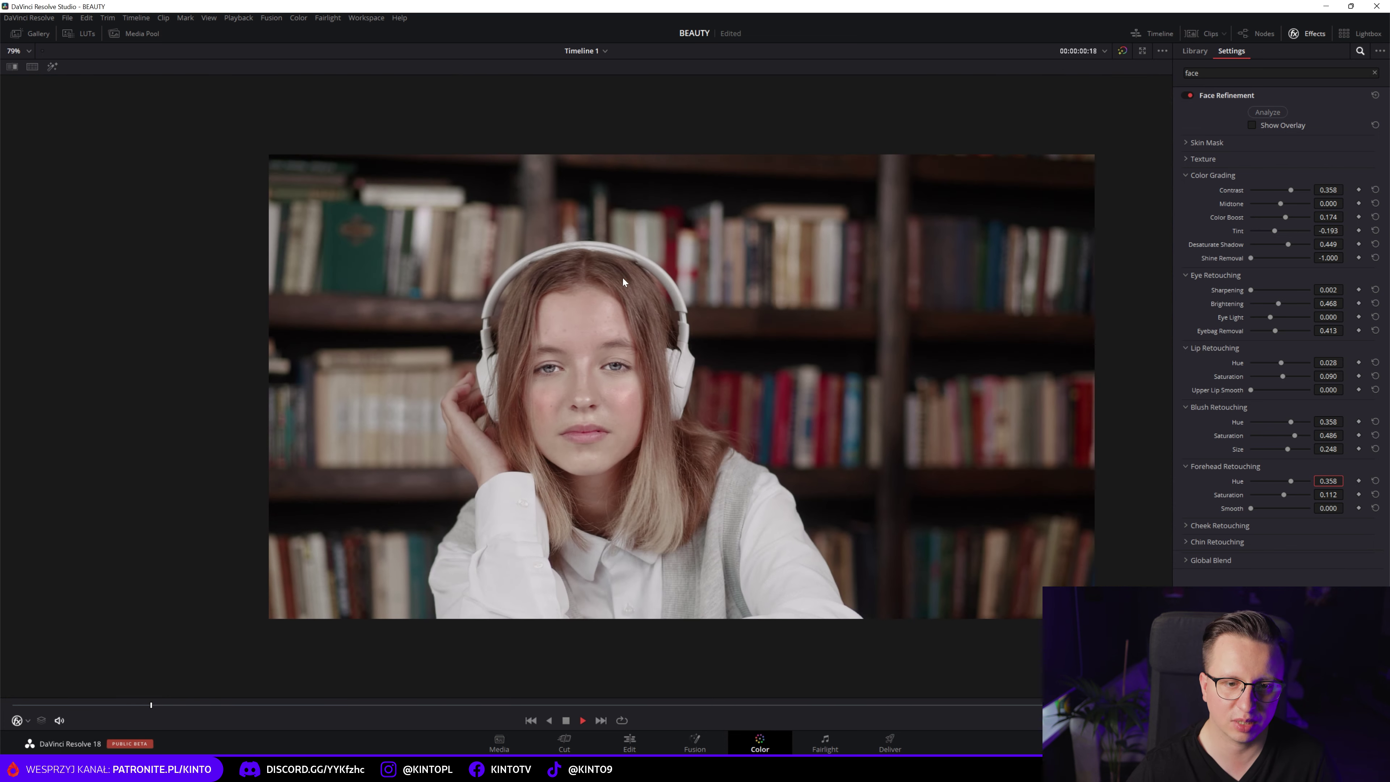
{"action": "scroll", "coordinate": [557, 302], "scroll_direction": "up", "scroll_amount": 3}
{"action": "scroll", "coordinate": [557, 302], "scroll_direction": "up", "scroll_amount": 2}
{"action": "scroll", "coordinate": [557, 302], "scroll_direction": "down", "scroll_amount": 3}
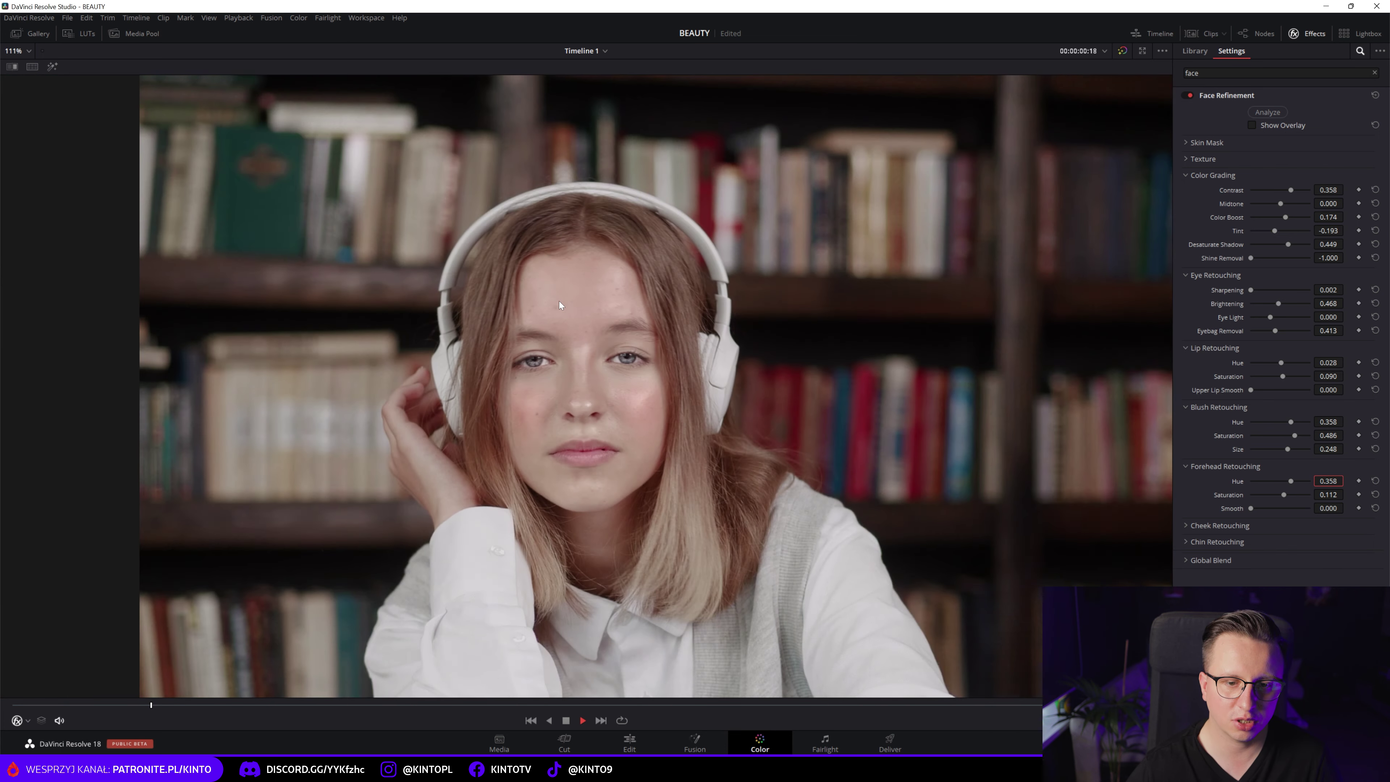
{"action": "scroll", "coordinate": [559, 301], "scroll_direction": "down", "scroll_amount": 2}
{"action": "scroll", "coordinate": [560, 300], "scroll_direction": "up", "scroll_amount": 2}
{"action": "scroll", "coordinate": [560, 301], "scroll_direction": "up", "scroll_amount": 2}
{"action": "scroll", "coordinate": [560, 301], "scroll_direction": "up", "scroll_amount": 2}
{"action": "scroll", "coordinate": [560, 301], "scroll_direction": "up", "scroll_amount": 1}
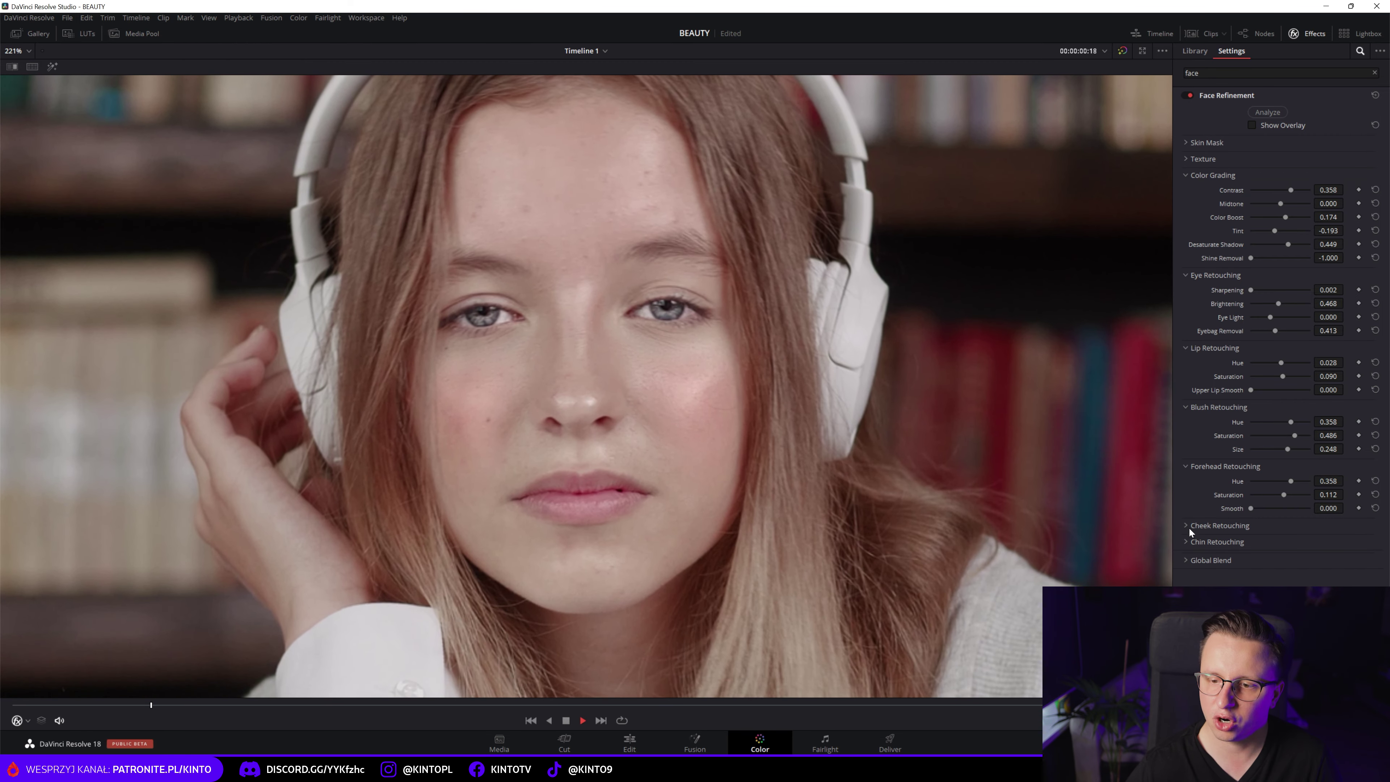
{"action": "left_click", "coordinate": [1186, 524]}
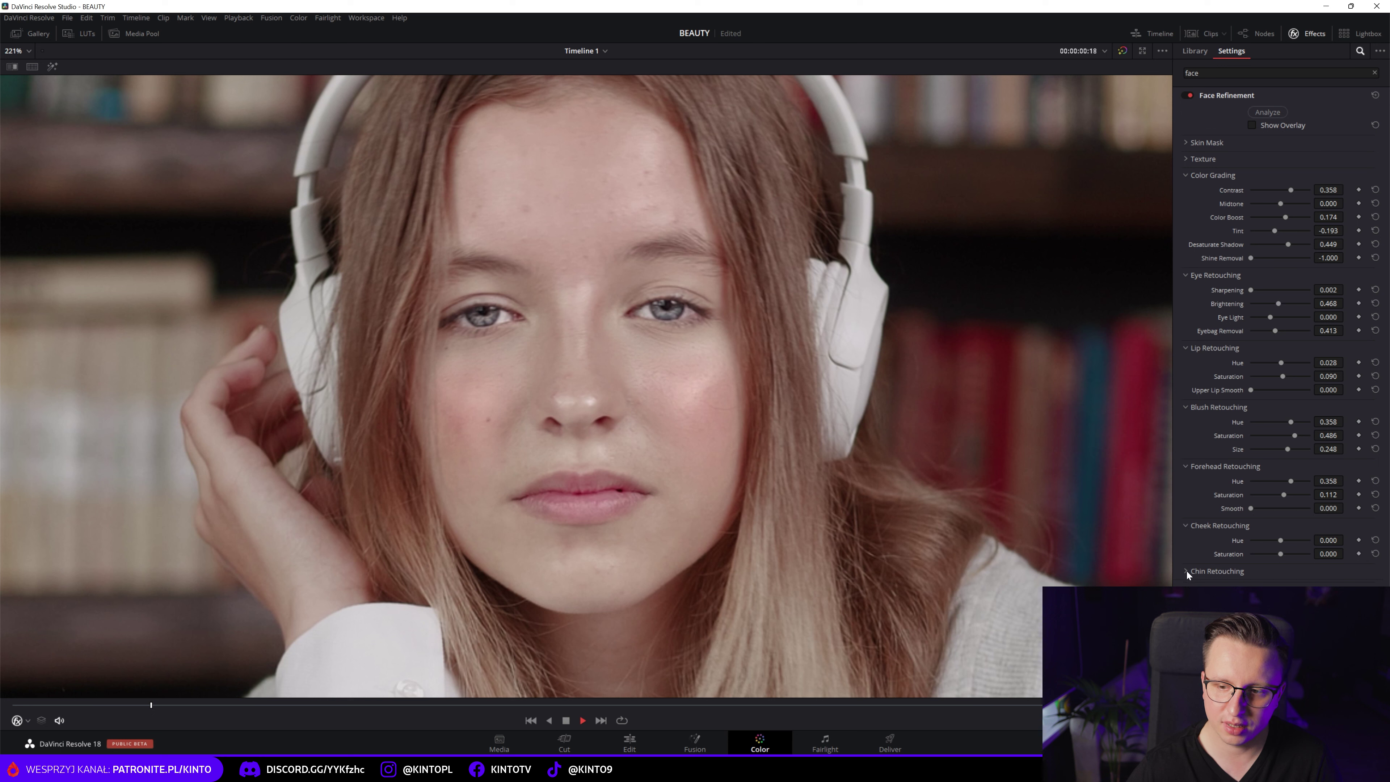
- Collapse the cheek, forehead, blush, lip, eye and colour grading sections, then expand Skin Texture
{"action": "left_click", "coordinate": [1186, 524]}
{"action": "left_click", "coordinate": [1190, 466]}
{"action": "left_click", "coordinate": [1188, 406]}
{"action": "left_click", "coordinate": [1184, 348]}
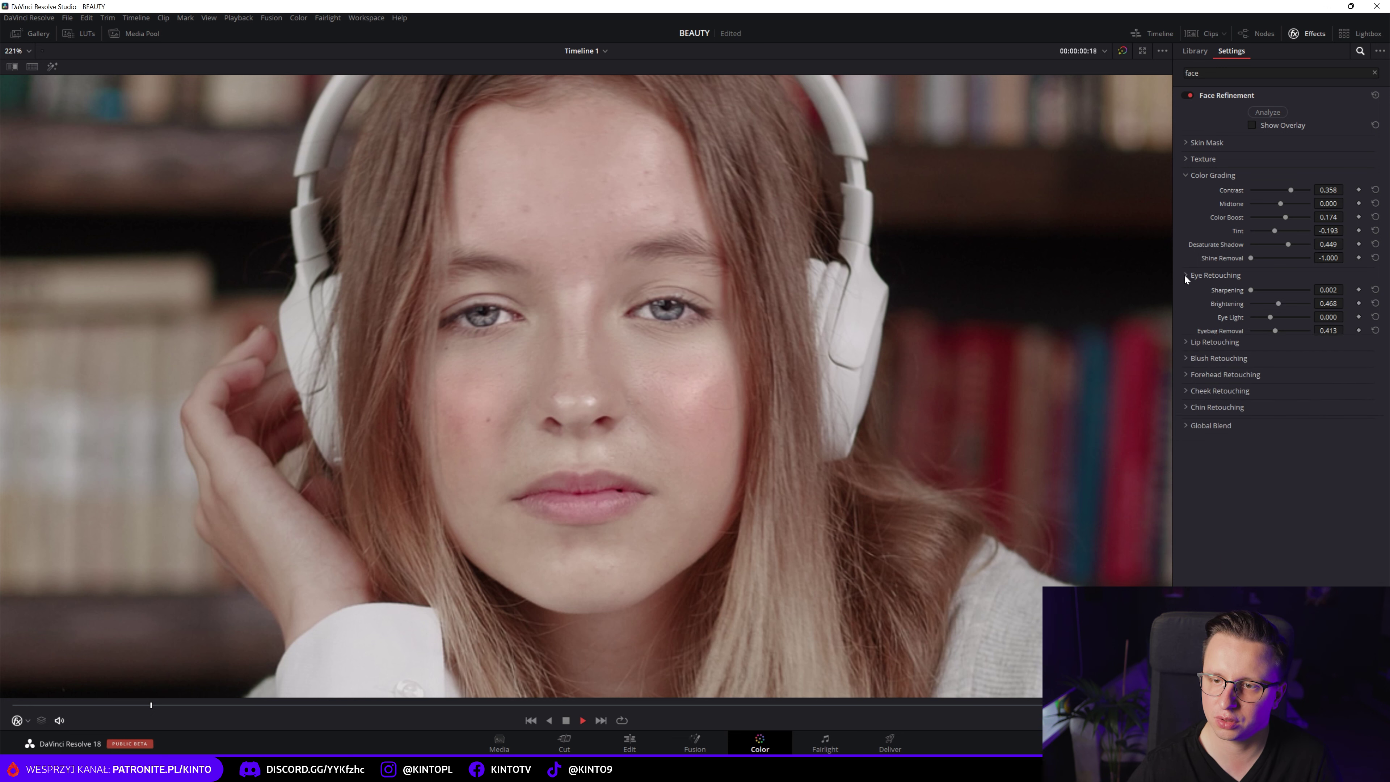
{"action": "left_click", "coordinate": [1185, 274]}
{"action": "left_click", "coordinate": [1184, 174]}
{"action": "left_click", "coordinate": [1185, 158]}
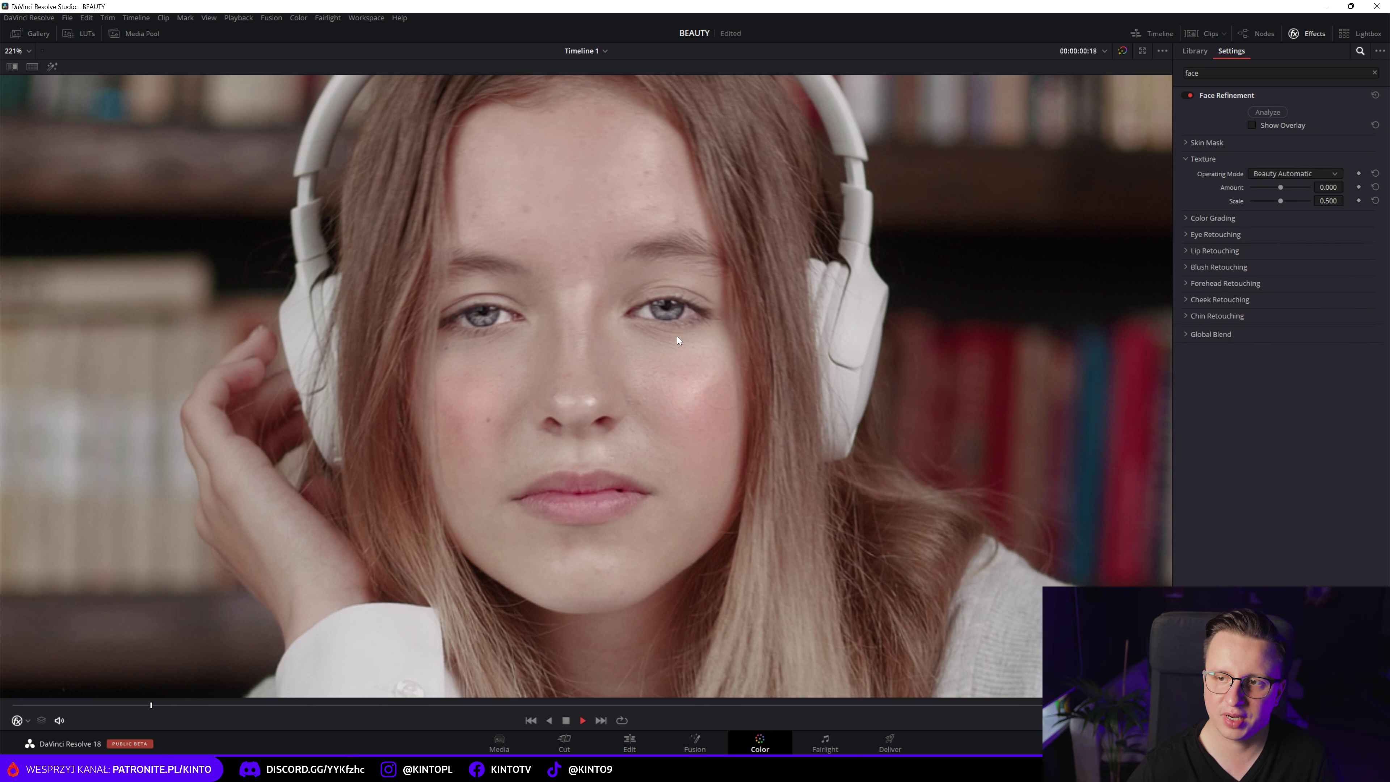
- Switch the texture operating mode to Beauty Advanced and open the viewer's Highlight options
{"action": "scroll", "coordinate": [677, 329], "scroll_direction": "down", "scroll_amount": 4}
{"action": "scroll", "coordinate": [604, 260], "scroll_direction": "up", "scroll_amount": 2}
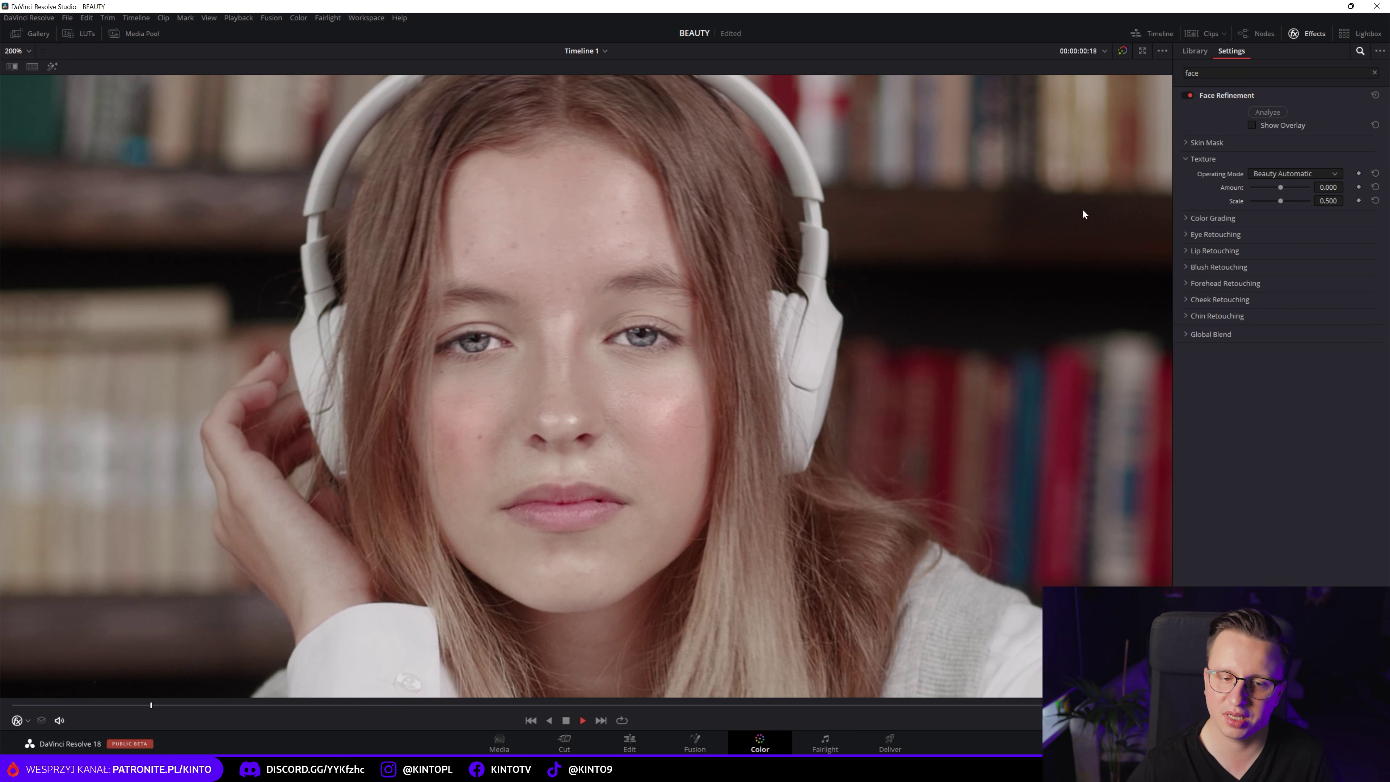
{"action": "scroll", "coordinate": [545, 285], "scroll_direction": "up", "scroll_amount": 1}
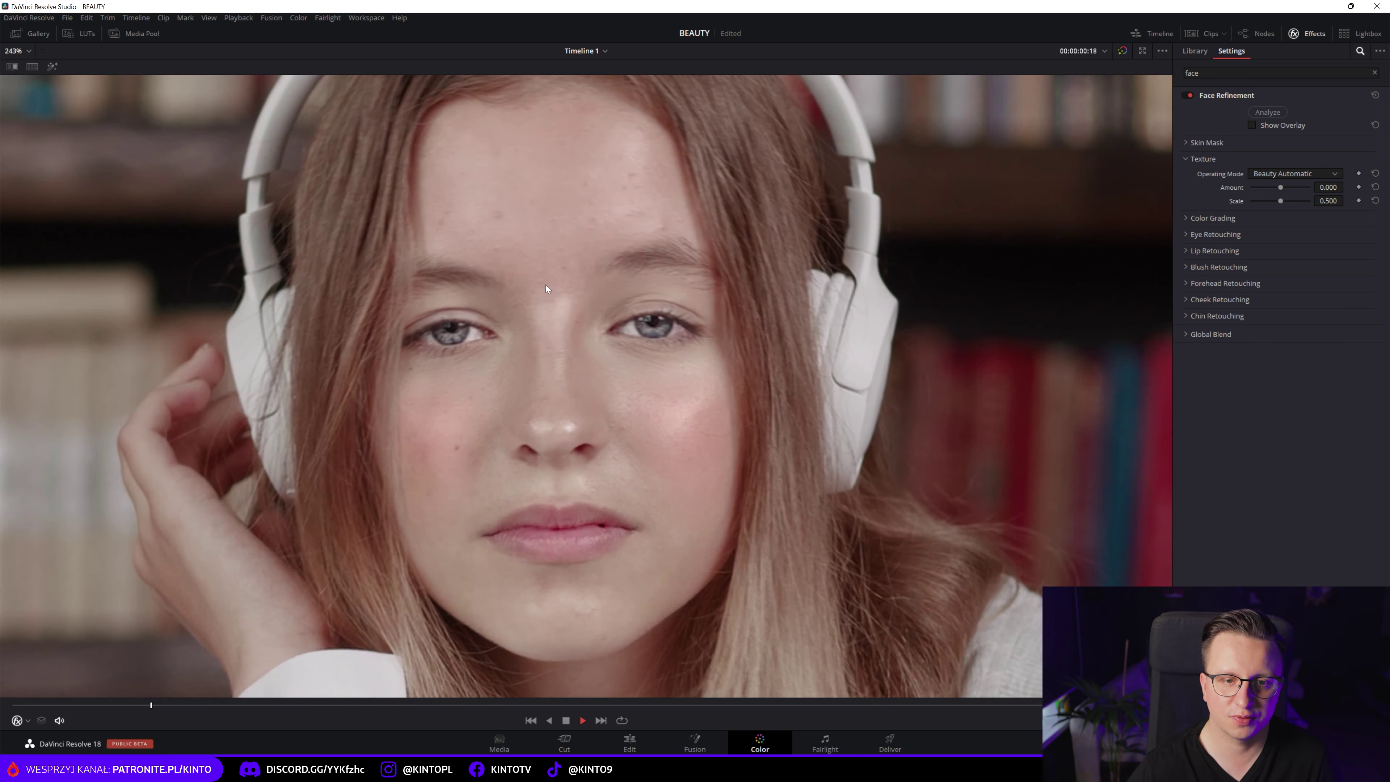
{"action": "left_click", "coordinate": [1308, 174]}
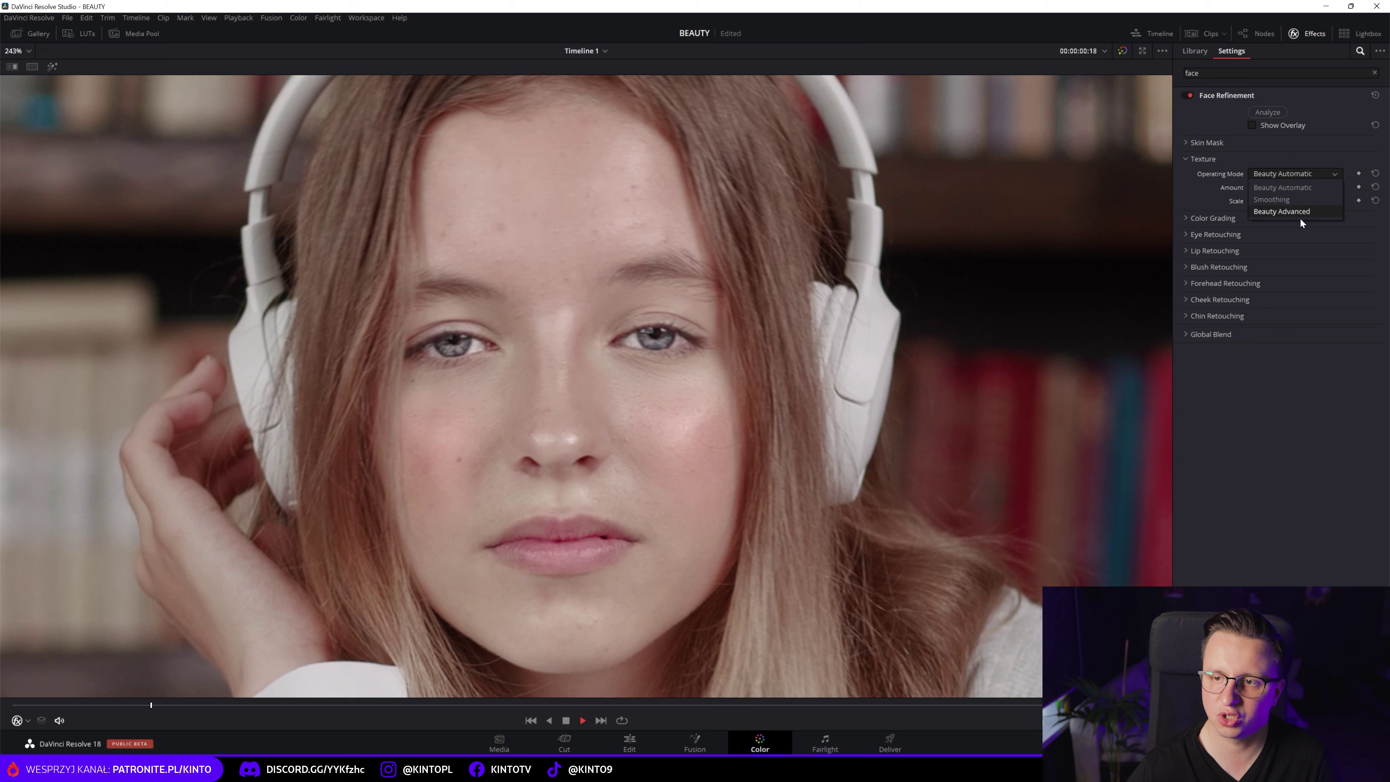
{"action": "left_click", "coordinate": [1286, 212]}
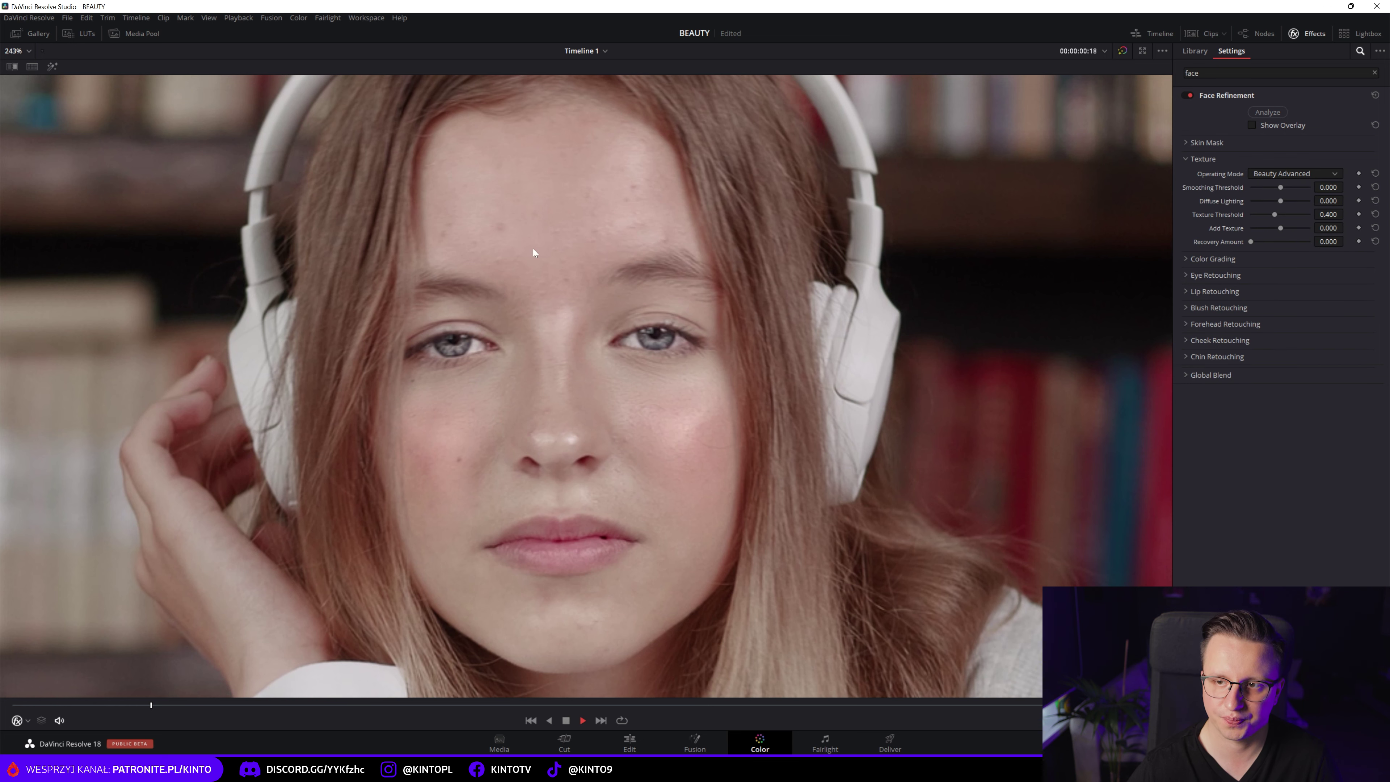
{"action": "scroll", "coordinate": [533, 249], "scroll_direction": "down", "scroll_amount": 2}
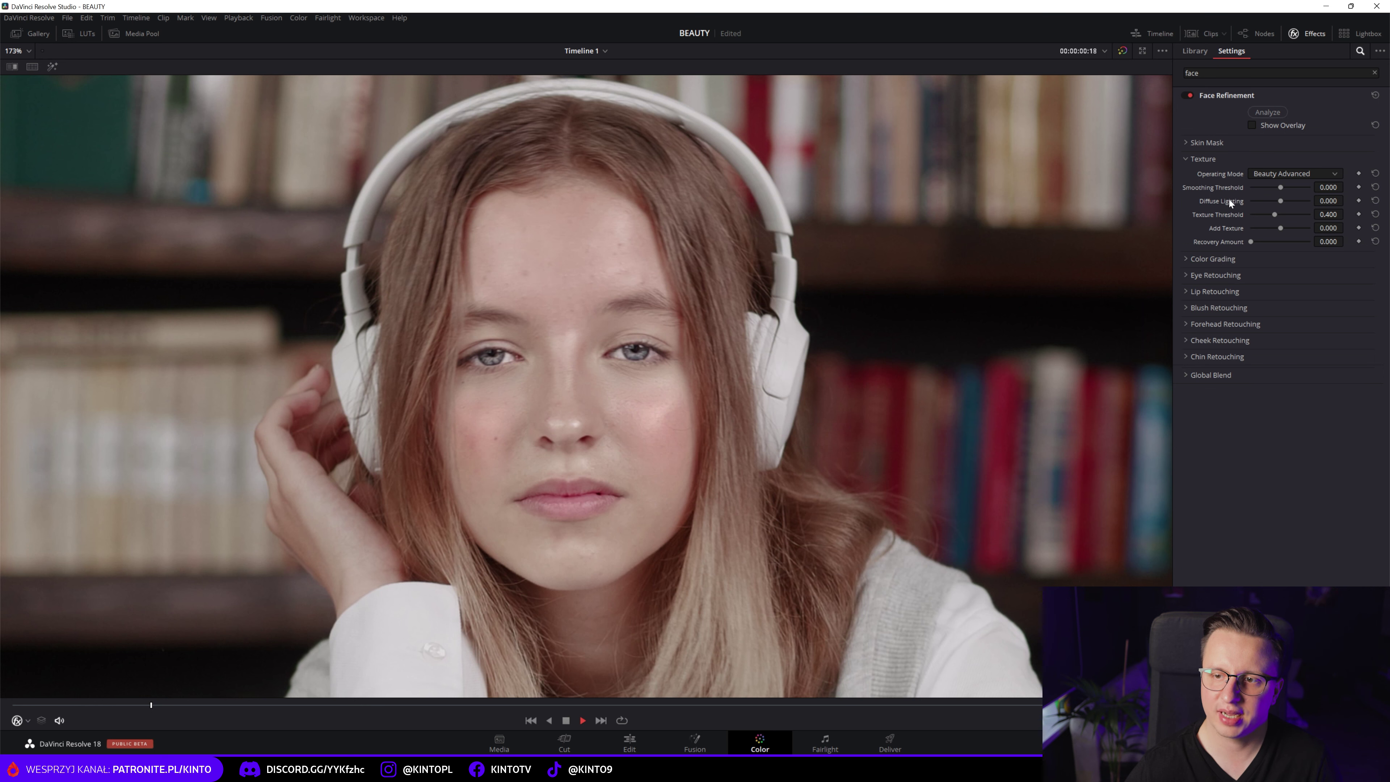
{"action": "left_click", "coordinate": [208, 18]}
{"action": "mouse_move", "coordinate": [232, 58]}
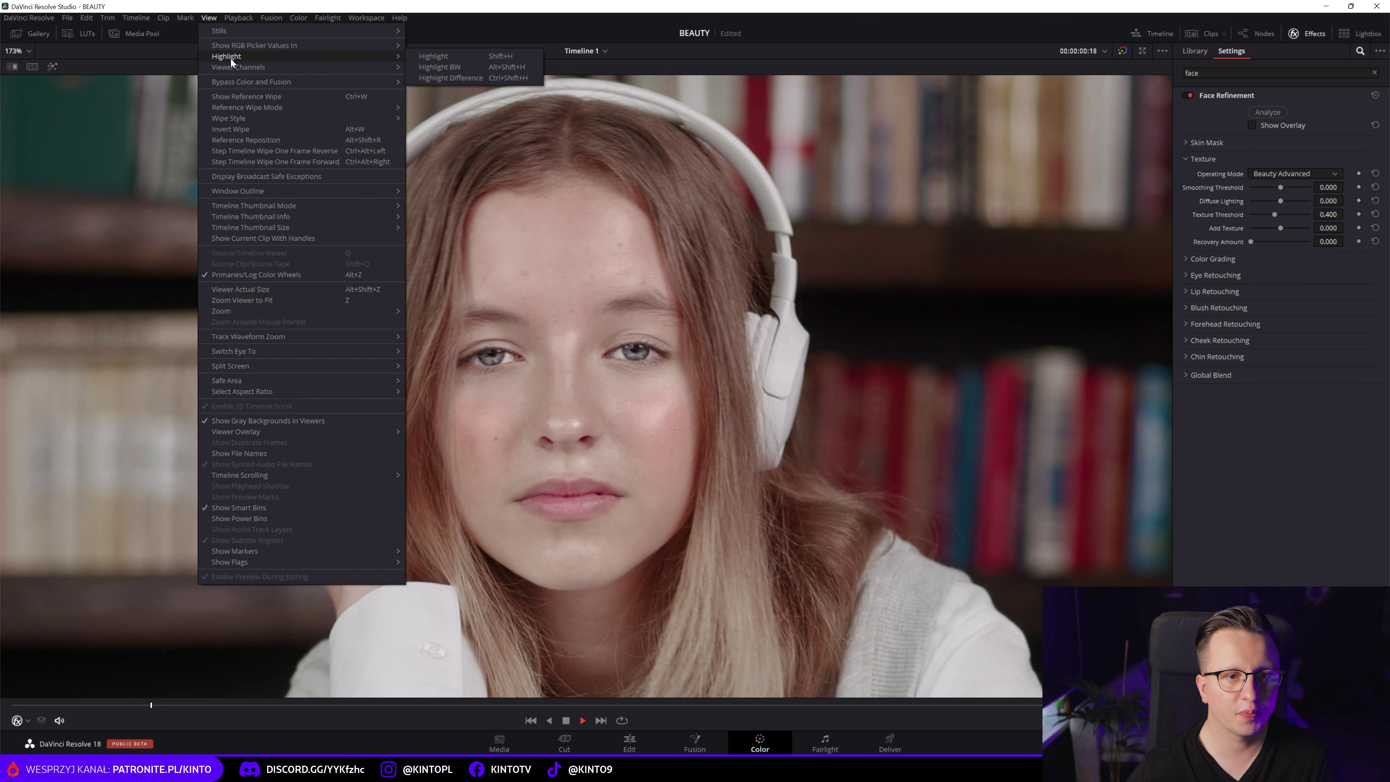
{"action": "left_click", "coordinate": [441, 78]}
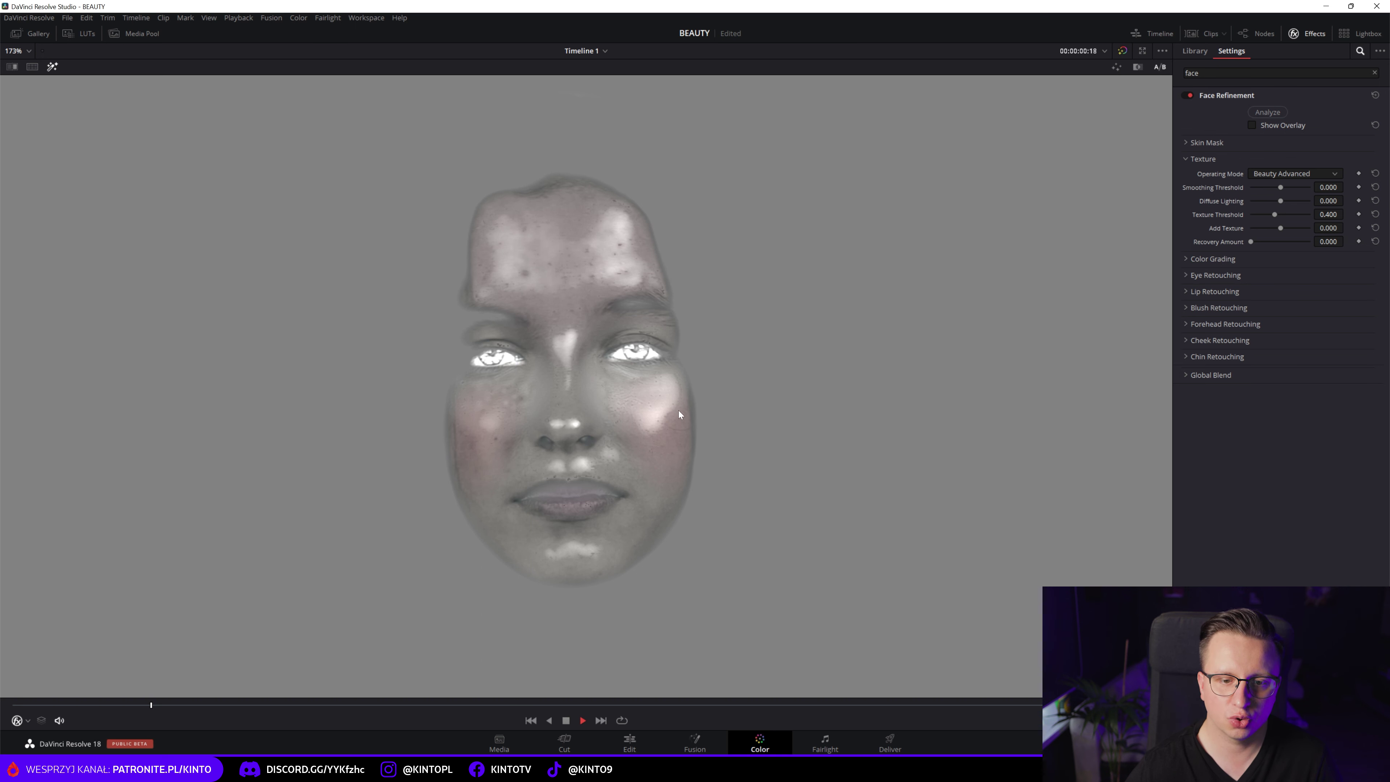
{"action": "left_click", "coordinate": [1186, 96]}
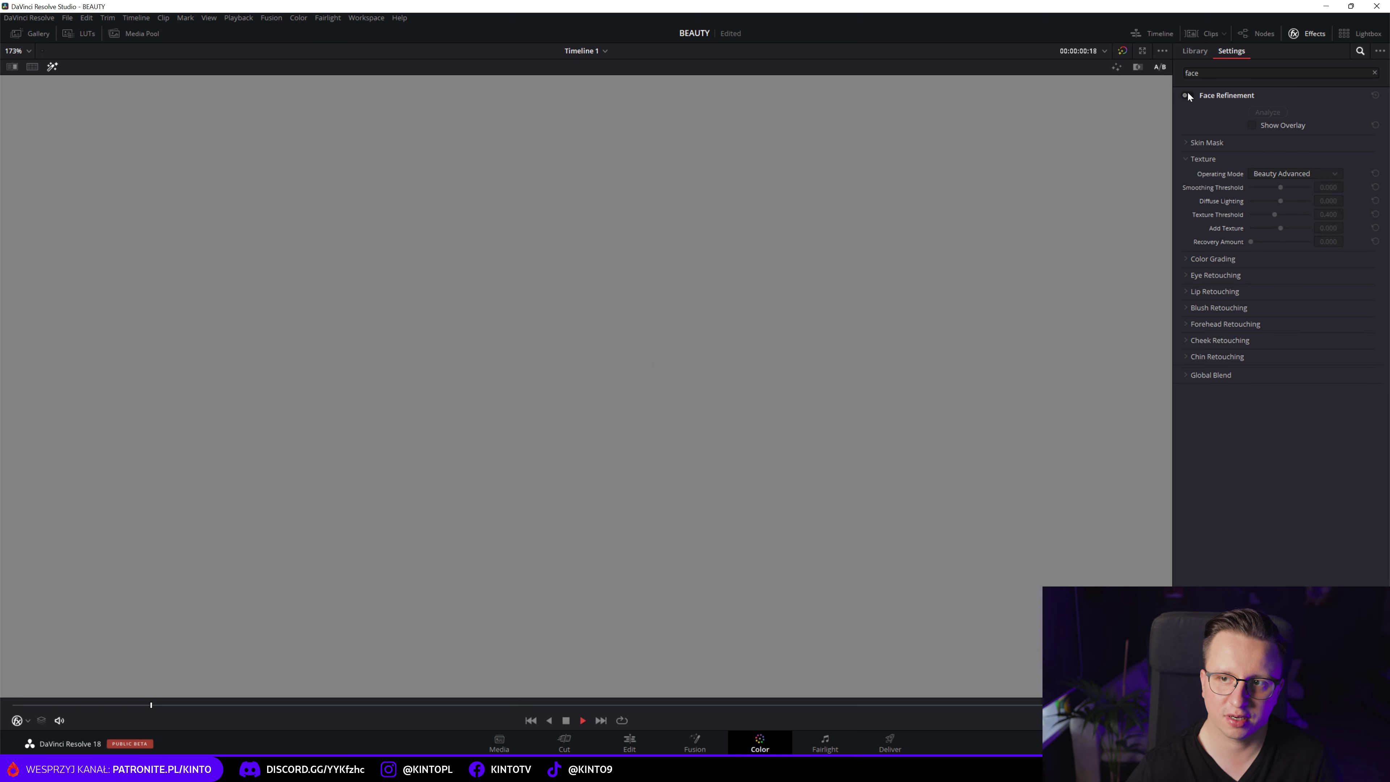
{"action": "left_click", "coordinate": [1189, 96]}
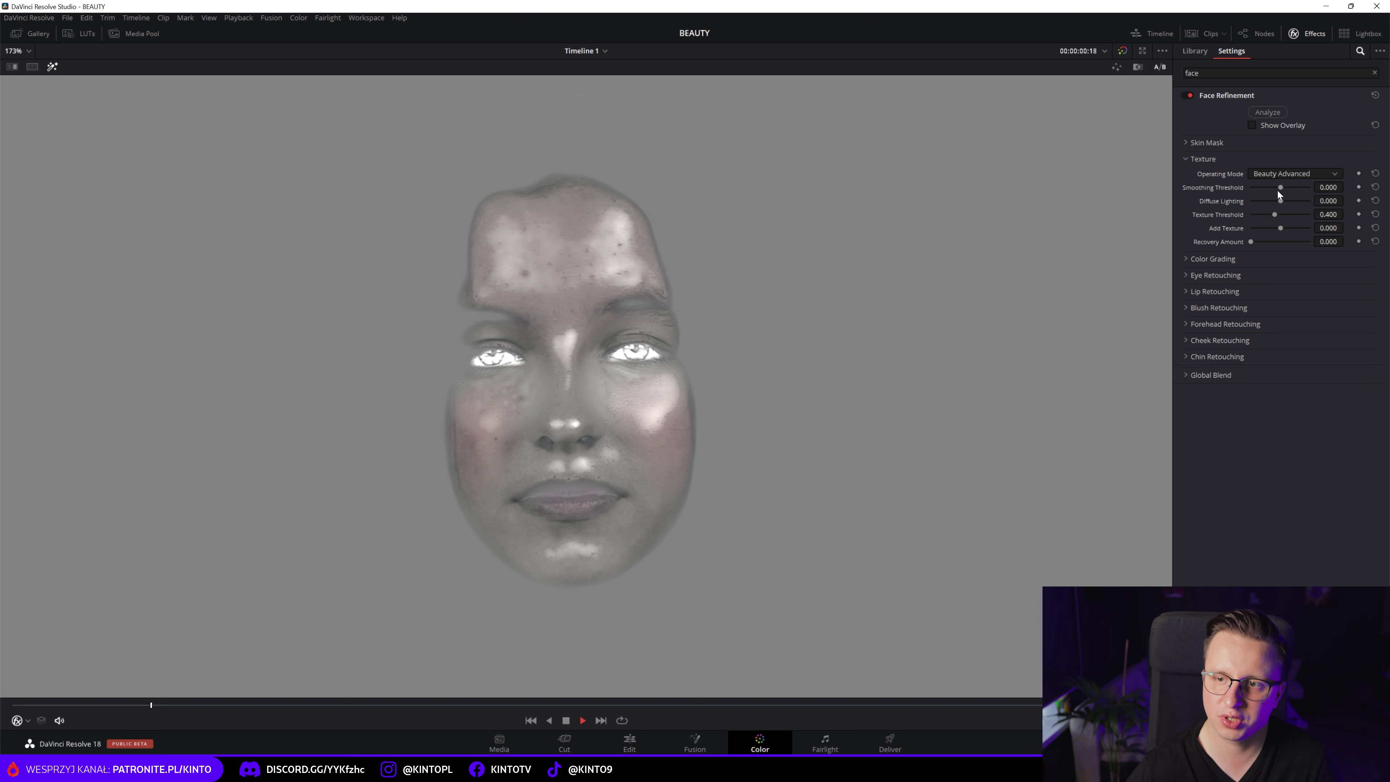
{"action": "left_click_drag", "start_coordinate": [1346, 187], "coordinate": [1346, 187]}
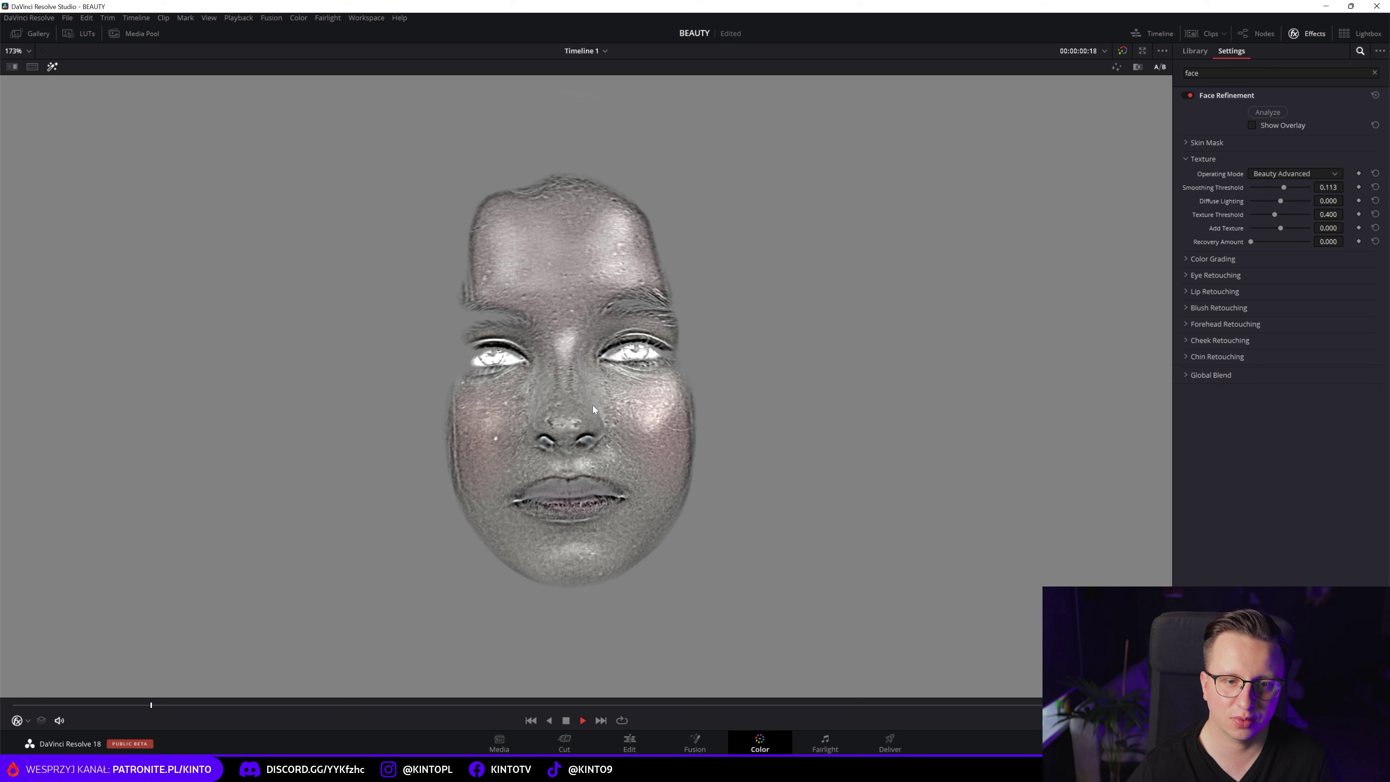
{"action": "key", "text": "ctrl+z"}
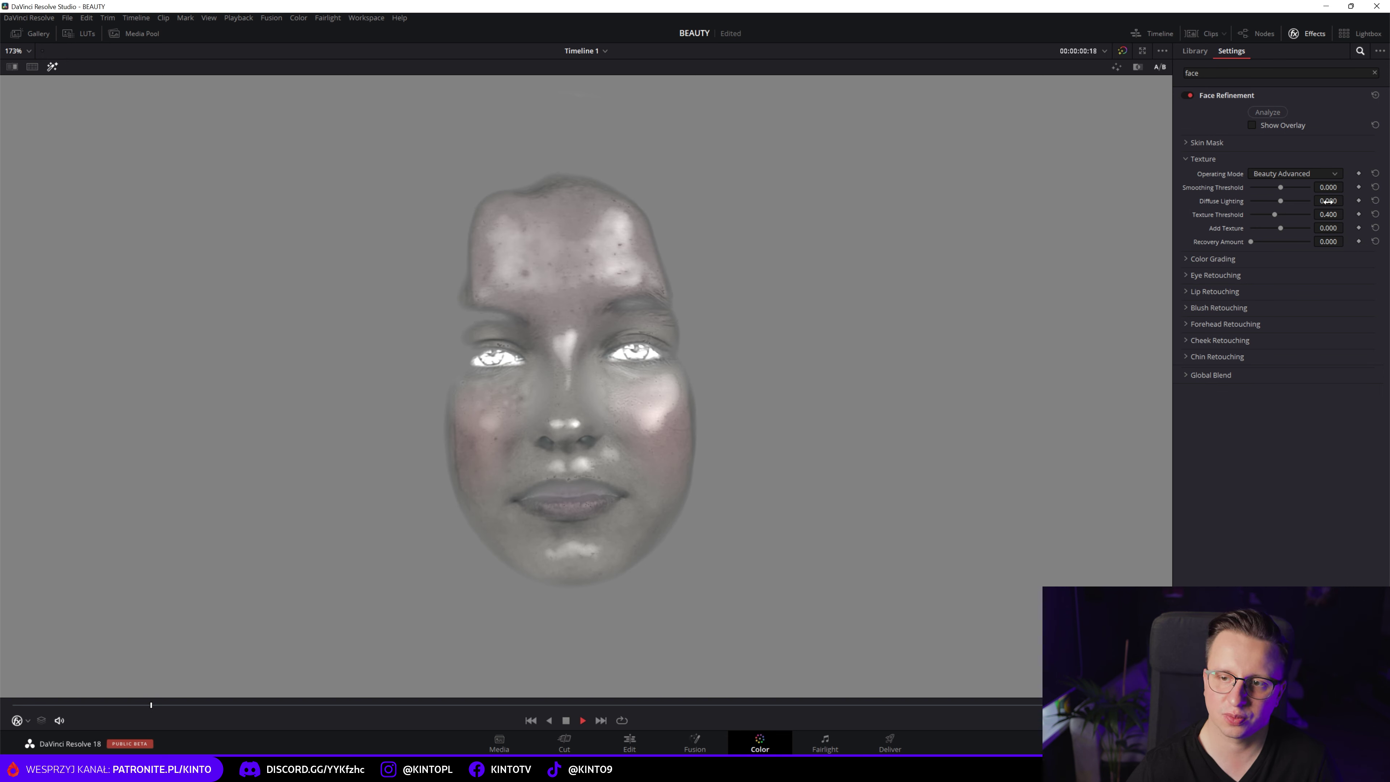
{"action": "mouse_move", "coordinate": [1347, 200]}
{"action": "left_mouse_down"}
{"action": "mouse_move", "coordinate": [1324, 186]}
{"action": "mouse_move", "coordinate": [1347, 187]}
{"action": "left_mouse_up"}
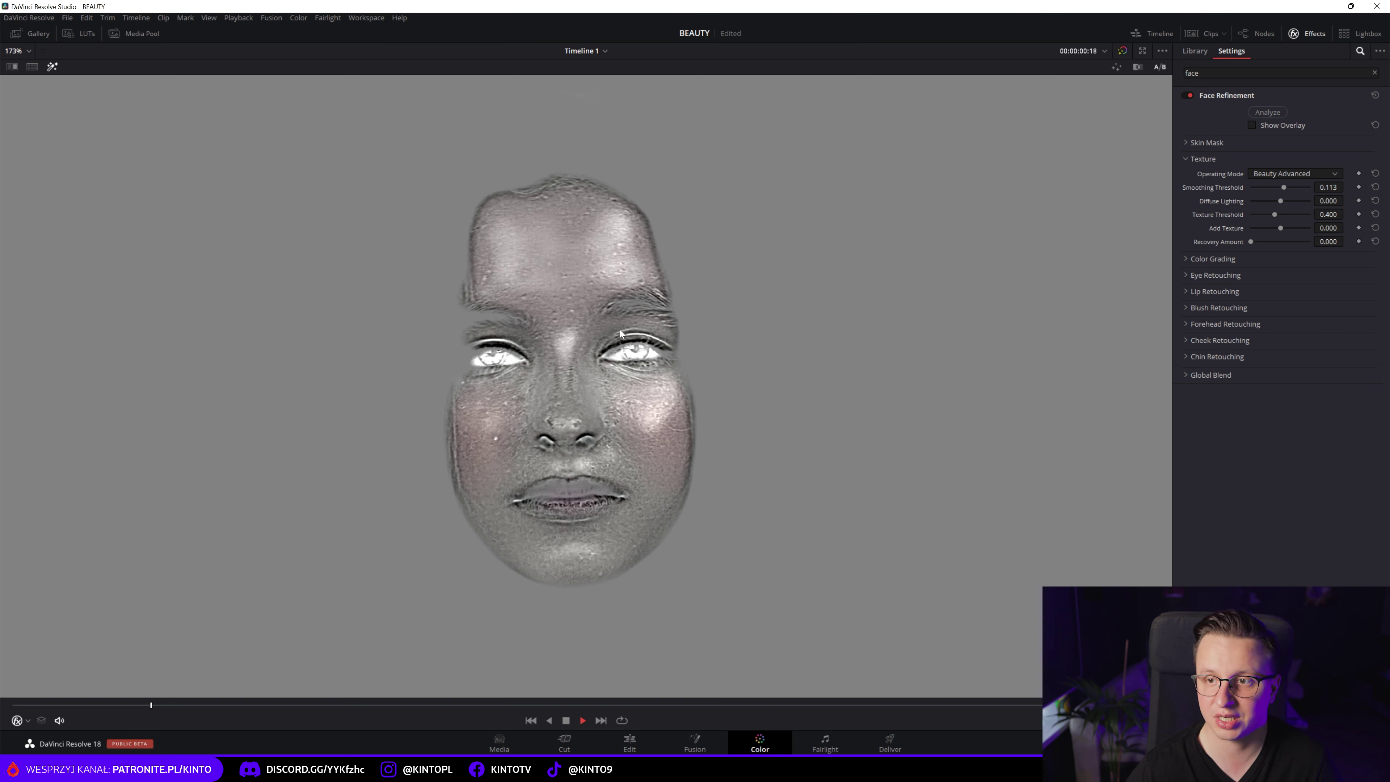
{"action": "left_click", "coordinate": [53, 67]}
{"action": "left_click", "coordinate": [53, 67]}
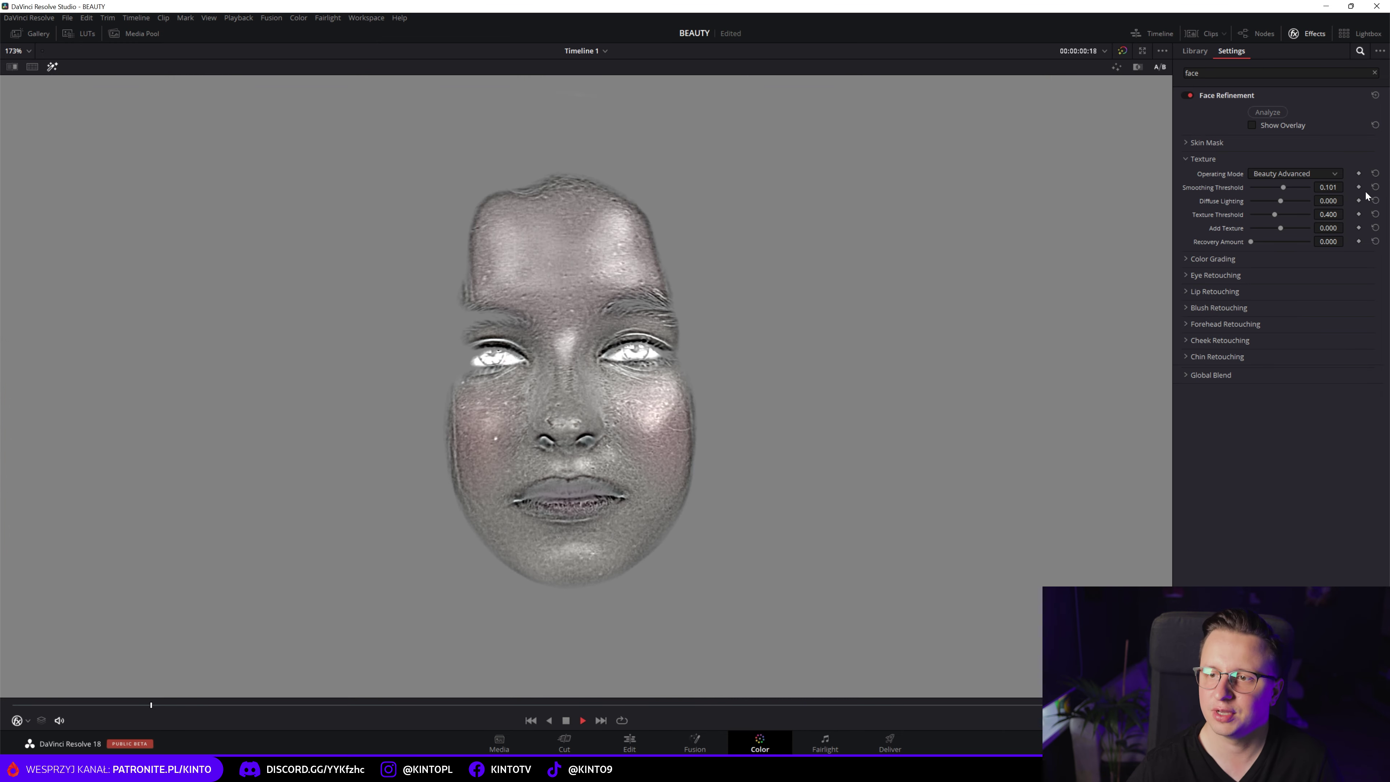
{"action": "left_click", "coordinate": [1375, 187]}
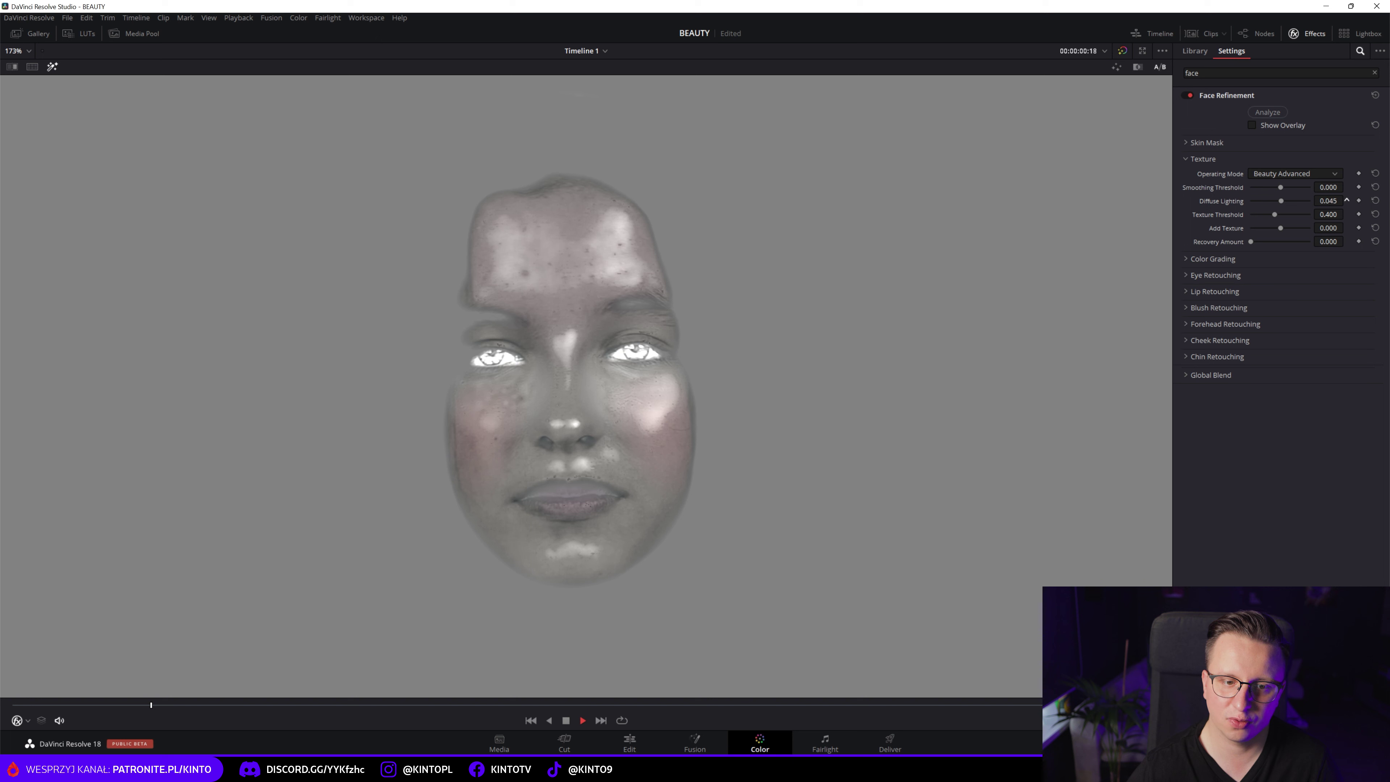
{"action": "left_click_drag", "start_coordinate": [1328, 200], "coordinate": [1346, 200]}
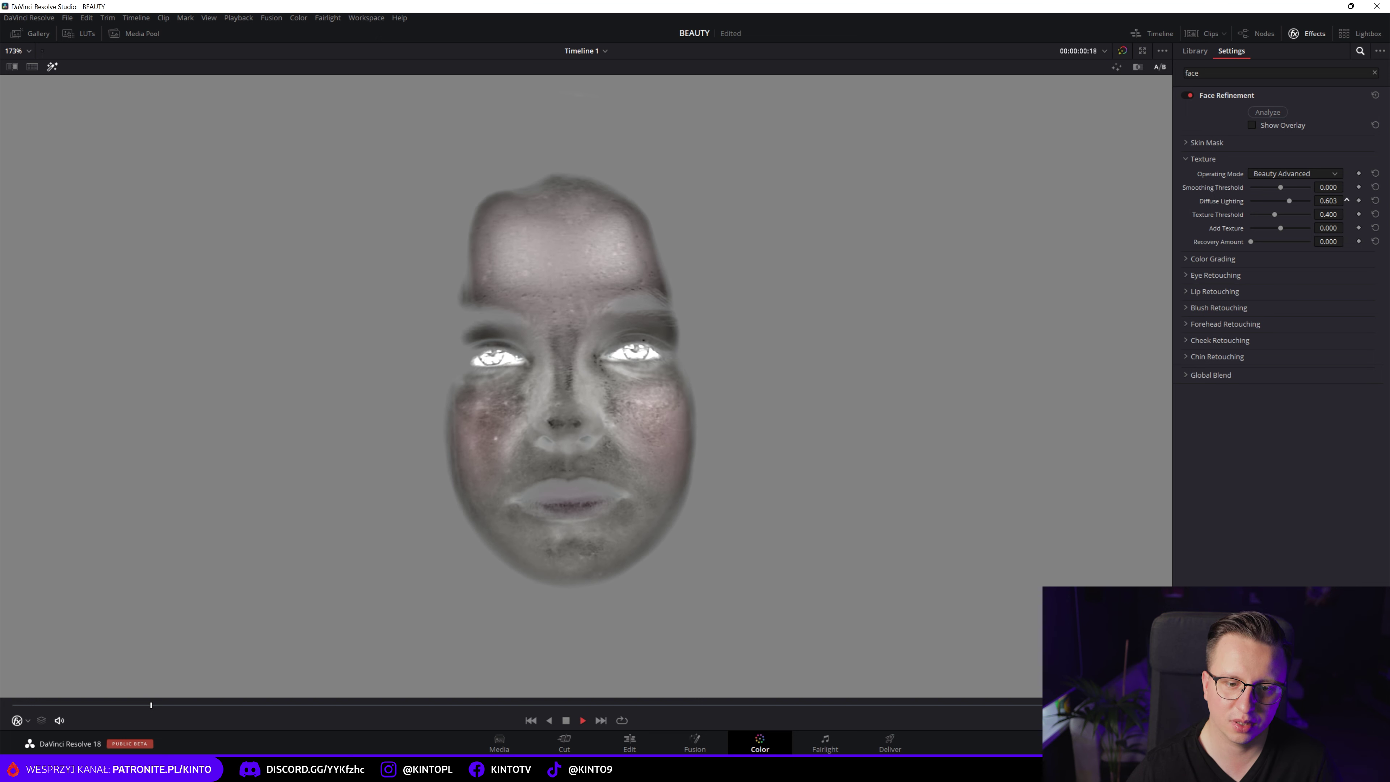
{"action": "left_click_drag", "start_coordinate": [1347, 201], "coordinate": [1347, 201]}
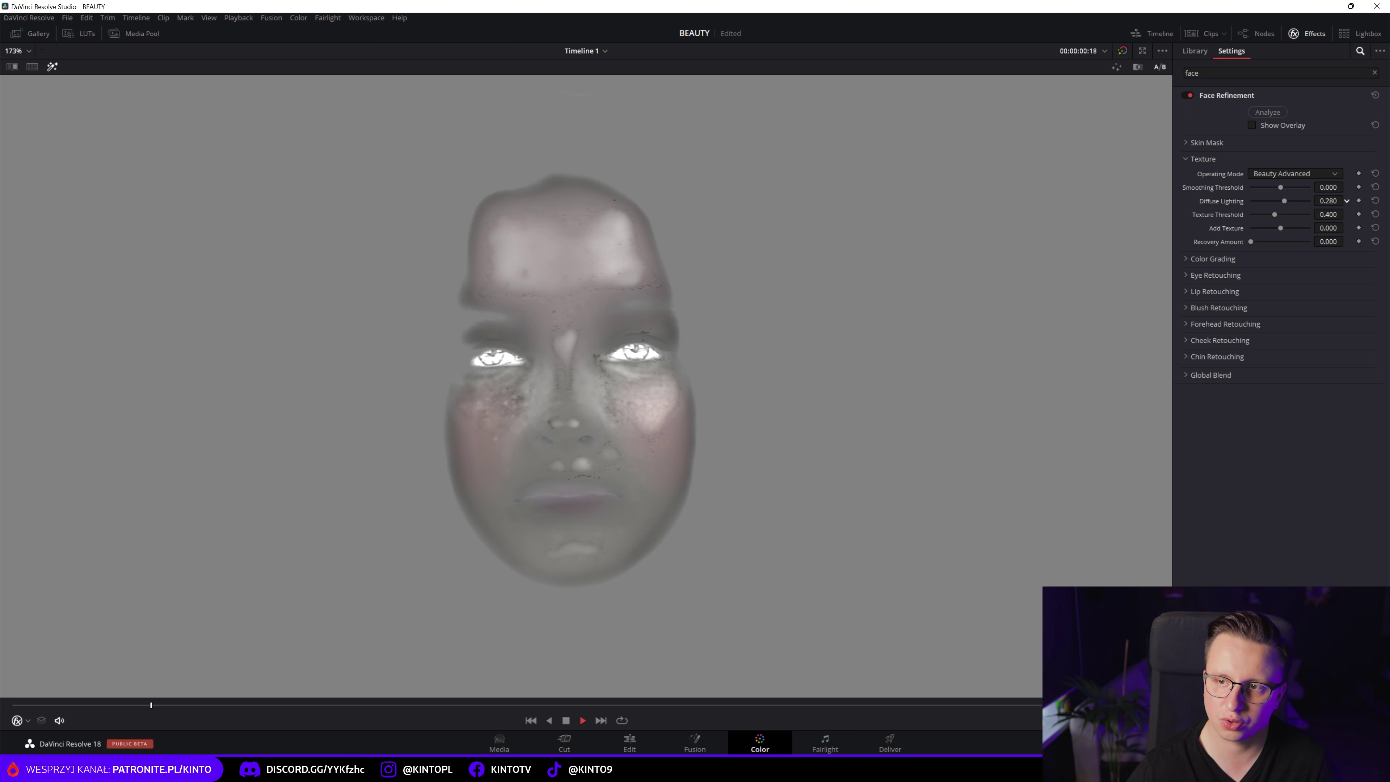
{"action": "left_click", "coordinate": [53, 66]}
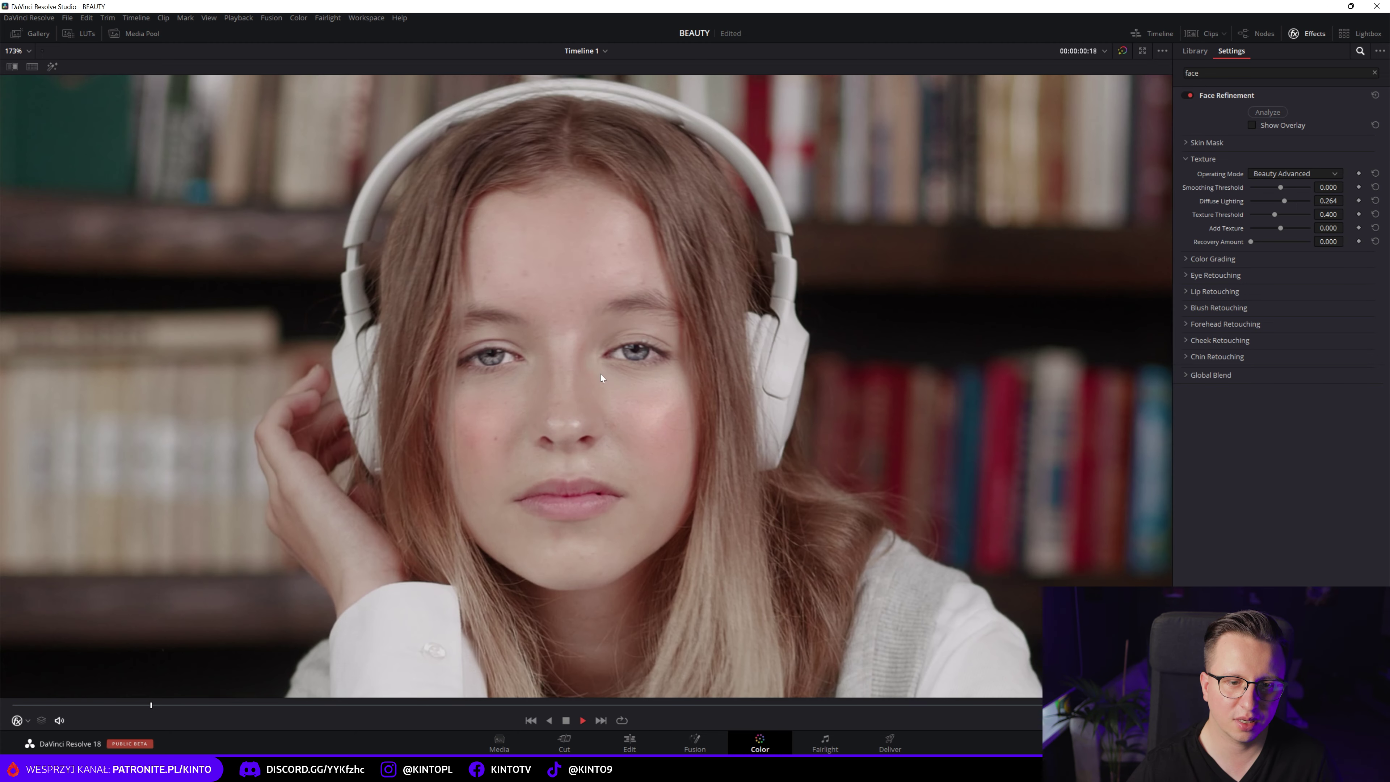
{"action": "left_click", "coordinate": [52, 67]}
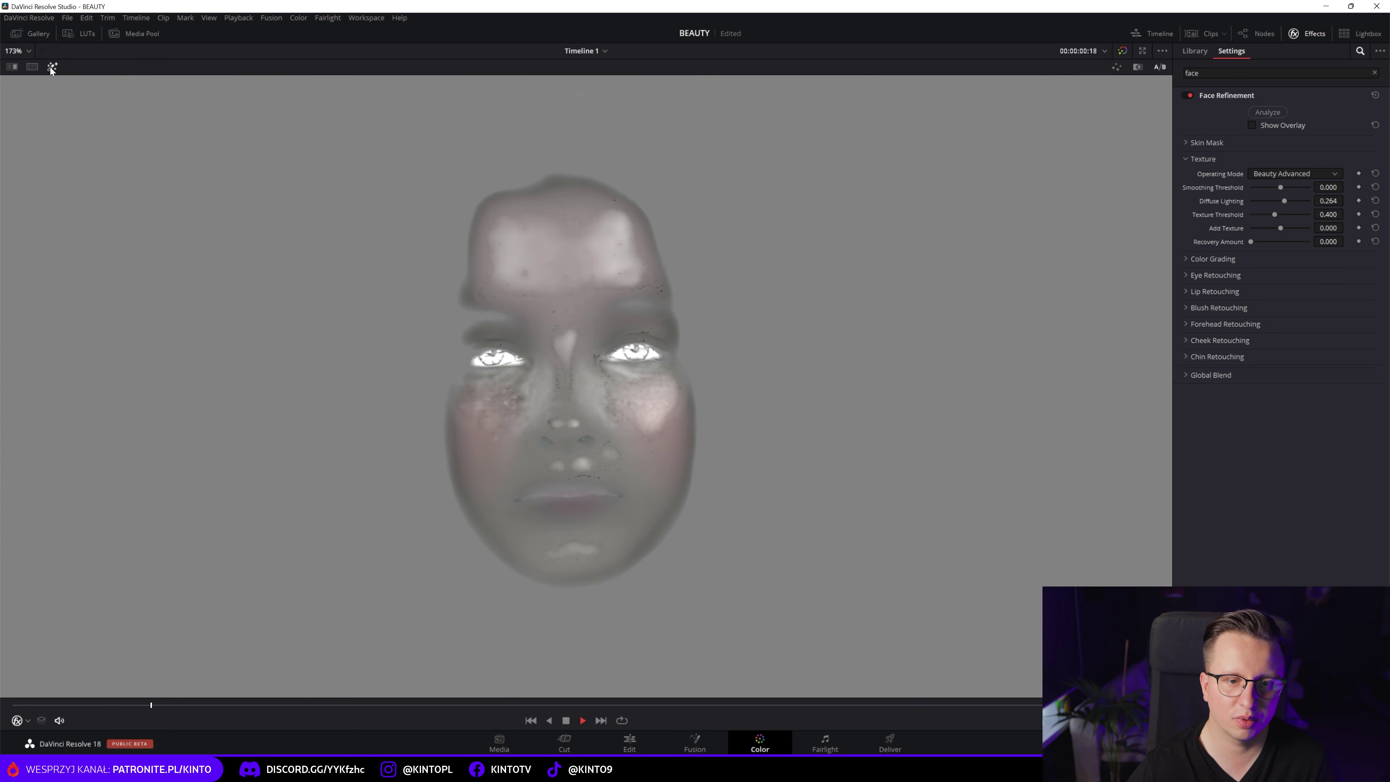
{"action": "left_click", "coordinate": [1375, 202]}
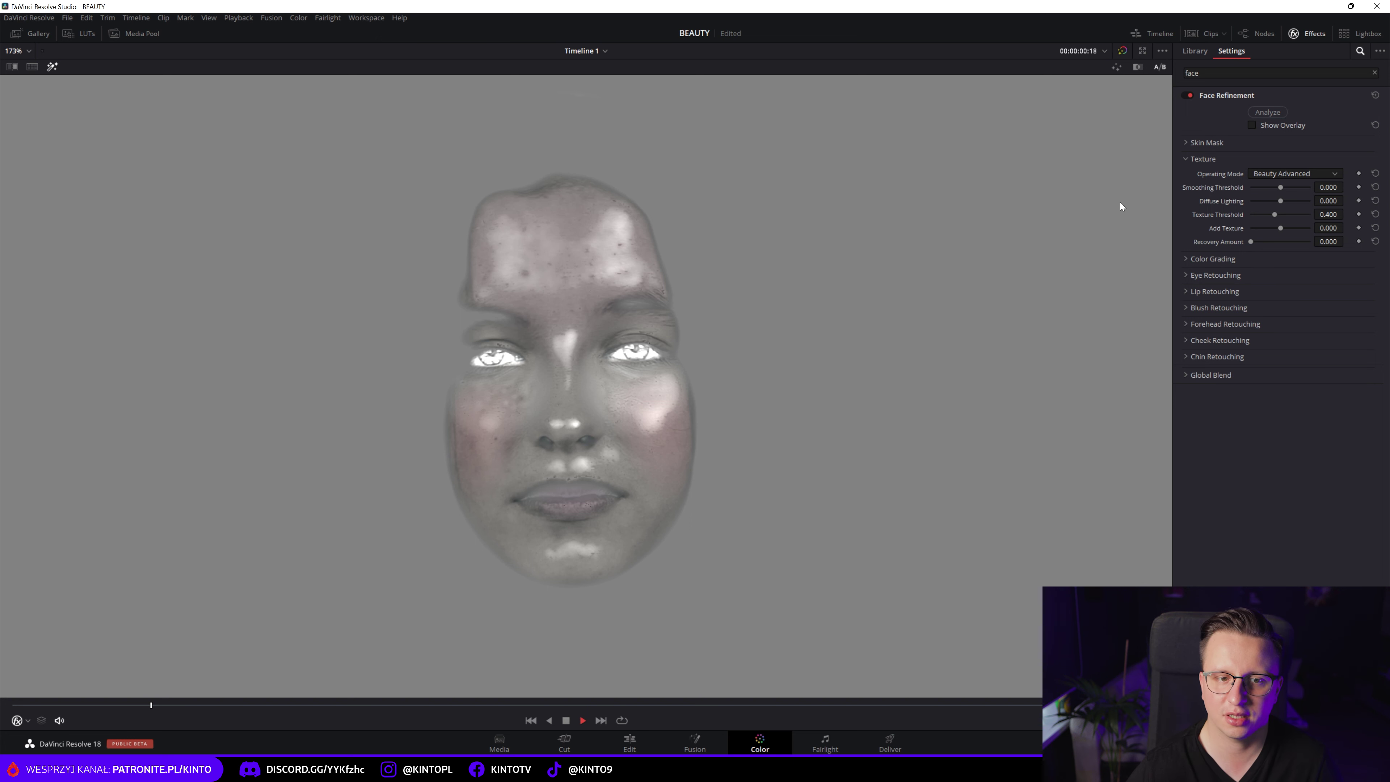
{"action": "left_click", "coordinate": [52, 67]}
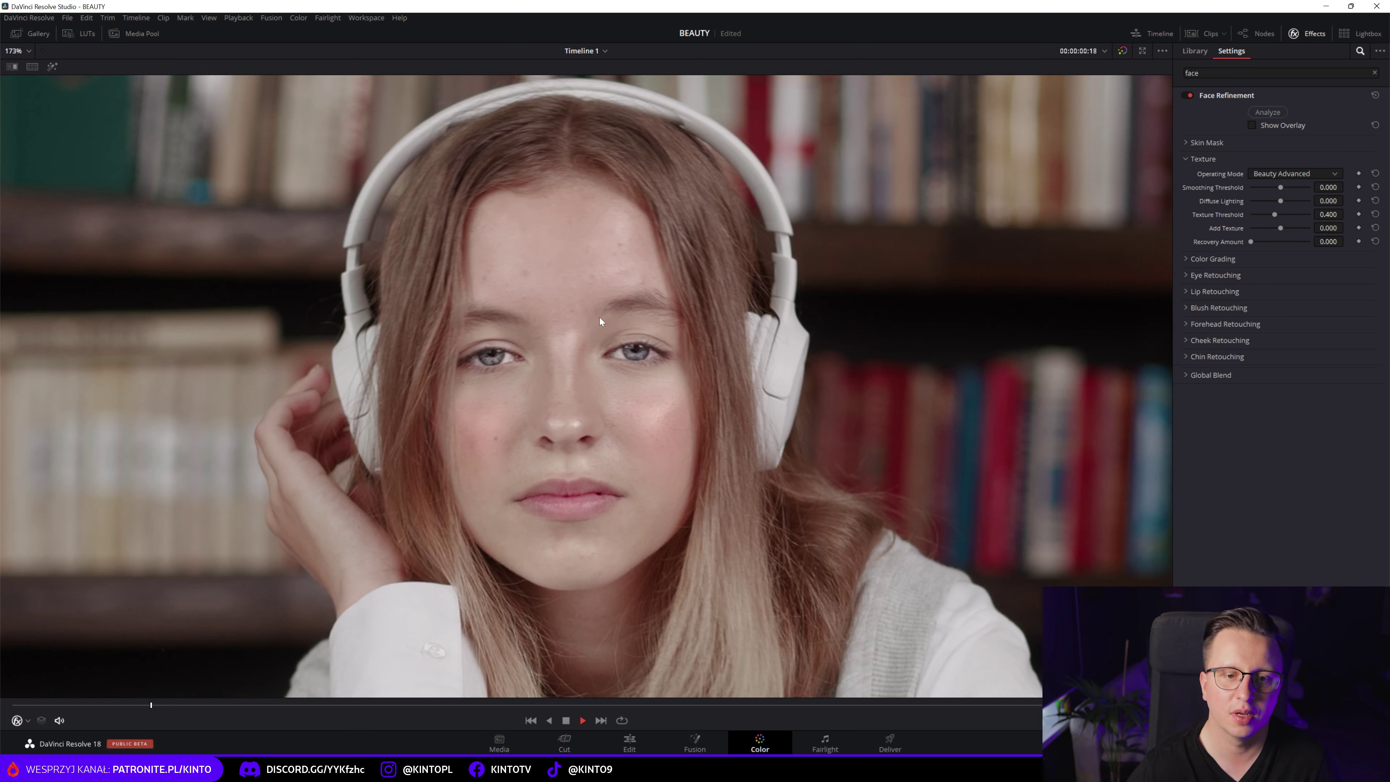
- Raise Diffuse Lighting to 0.642 and lower Texture Threshold to 0.091
{"action": "scroll", "coordinate": [600, 321], "scroll_direction": "up", "scroll_amount": 2}
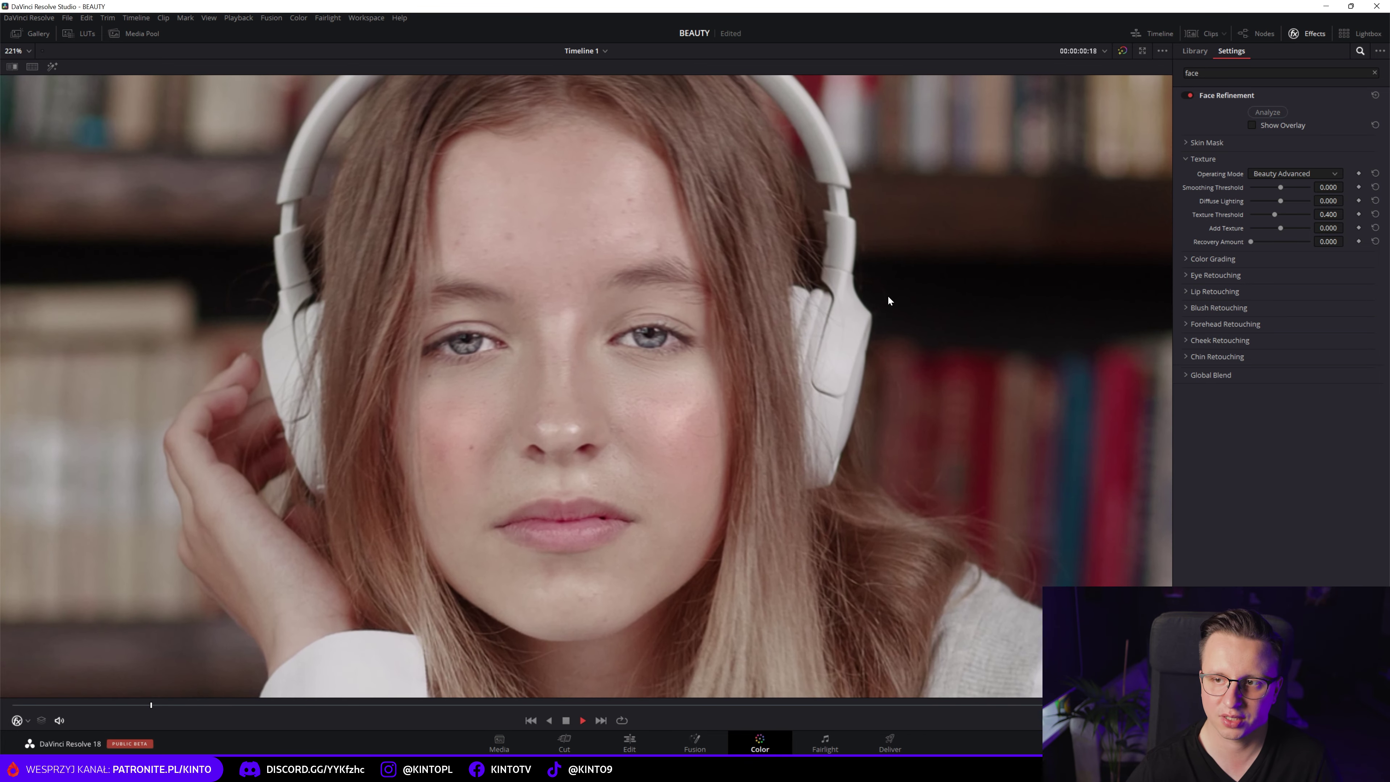
{"action": "left_click_drag", "start_coordinate": [1282, 201], "coordinate": [1287, 205]}
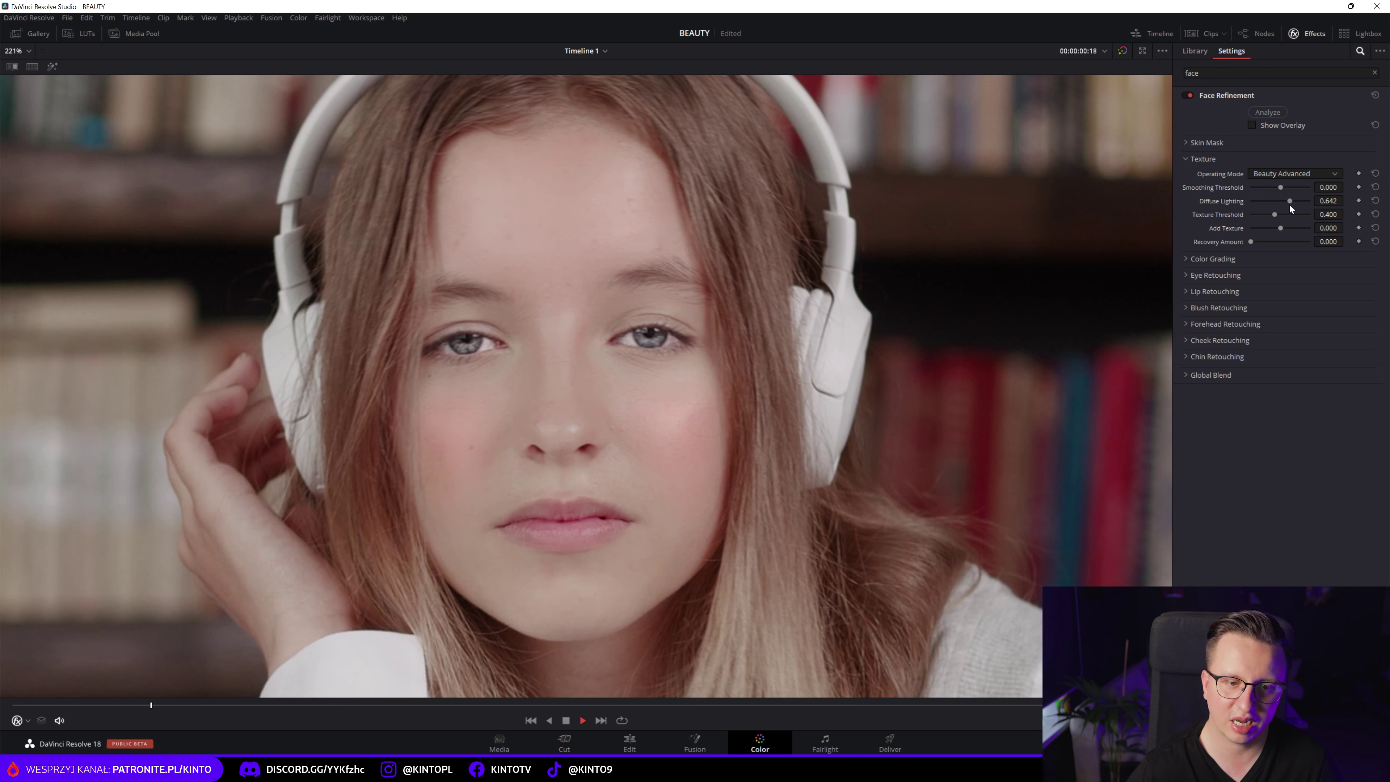
{"action": "scroll", "coordinate": [545, 342], "scroll_direction": "up", "scroll_amount": 2}
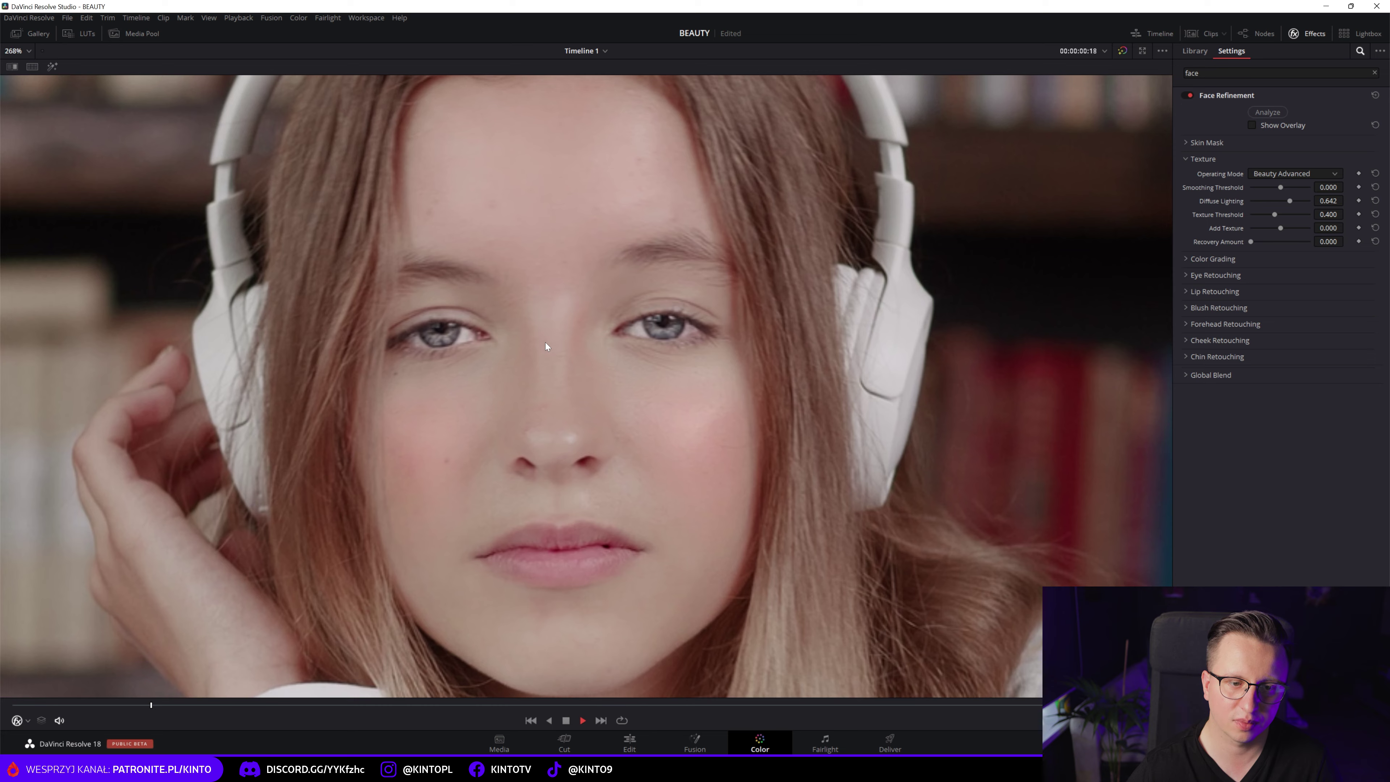
{"action": "scroll", "coordinate": [547, 339], "scroll_direction": "down", "scroll_amount": 2}
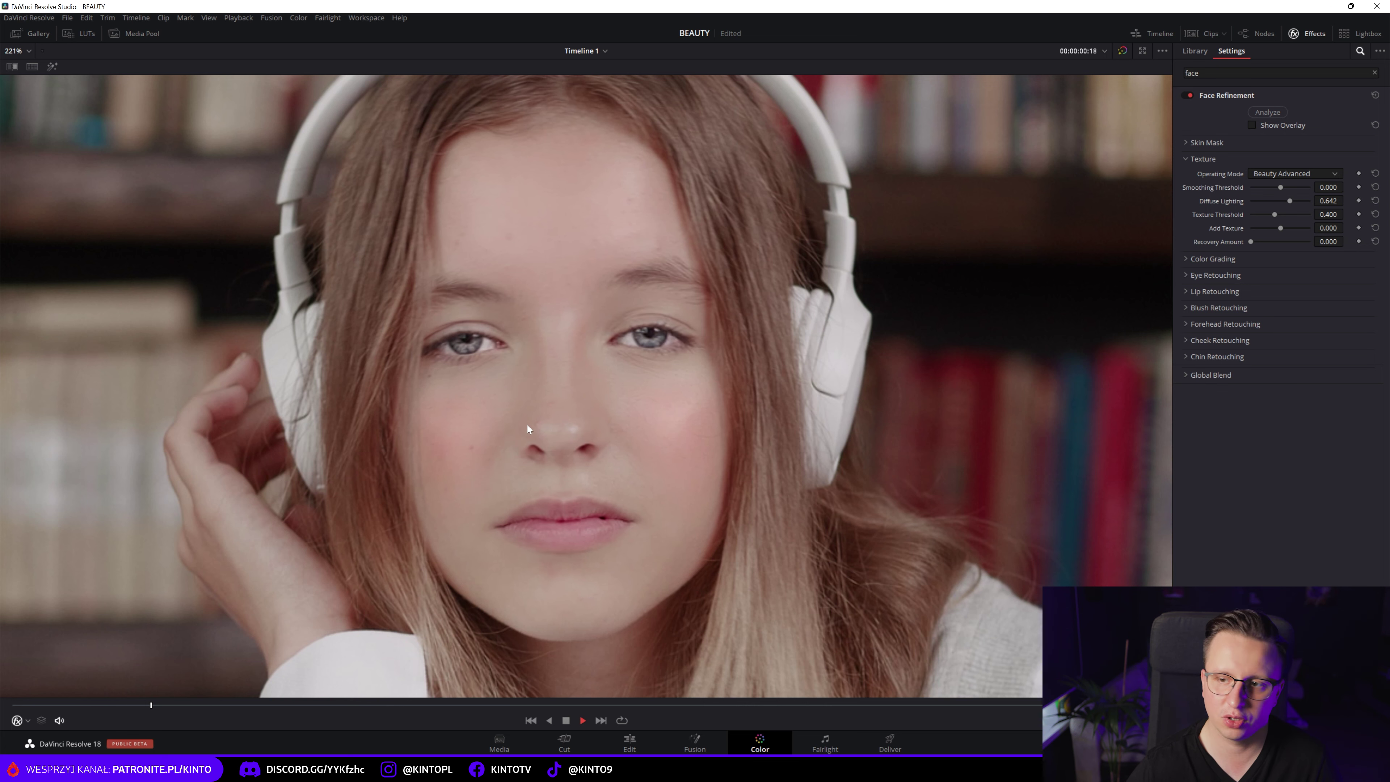
{"action": "scroll", "coordinate": [577, 325], "scroll_direction": "up", "scroll_amount": 1}
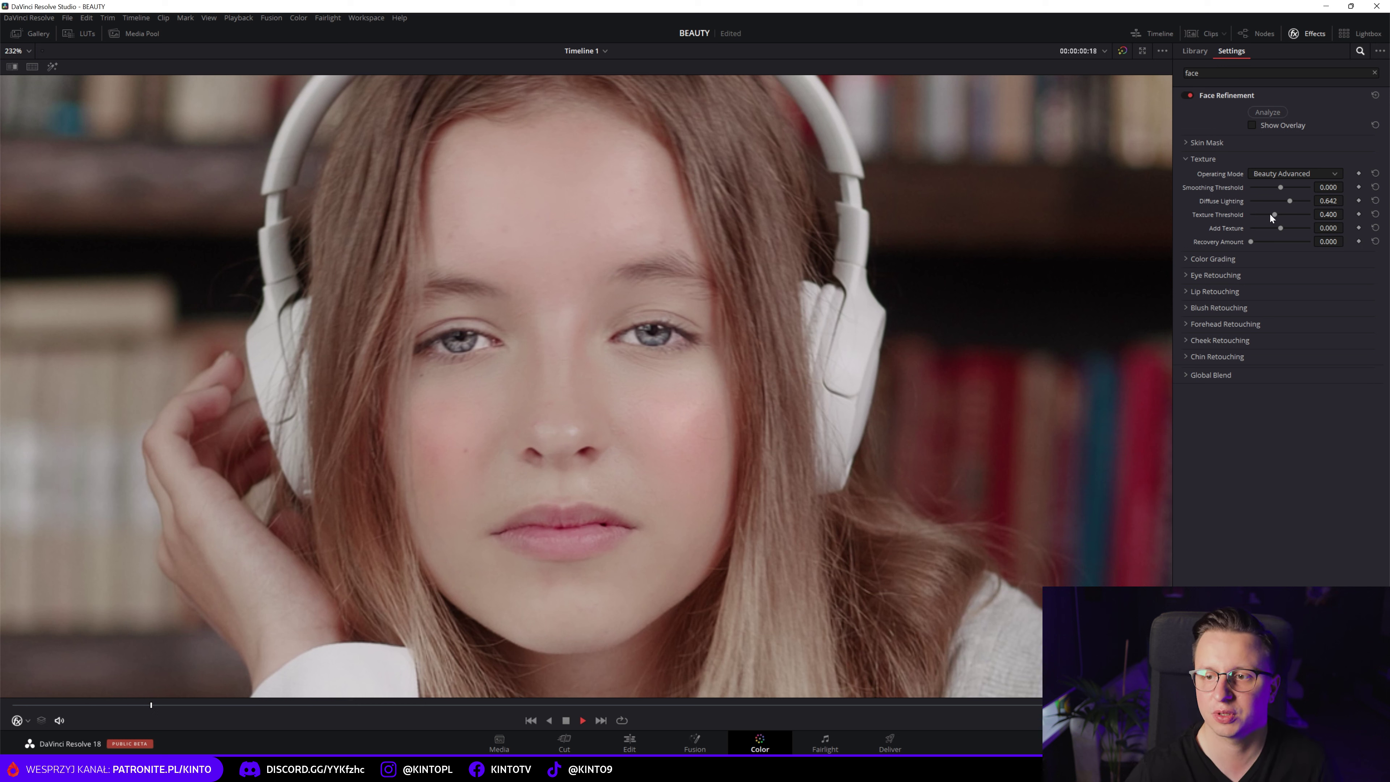
{"action": "left_click_drag", "start_coordinate": [1282, 230], "coordinate": [1287, 231]}
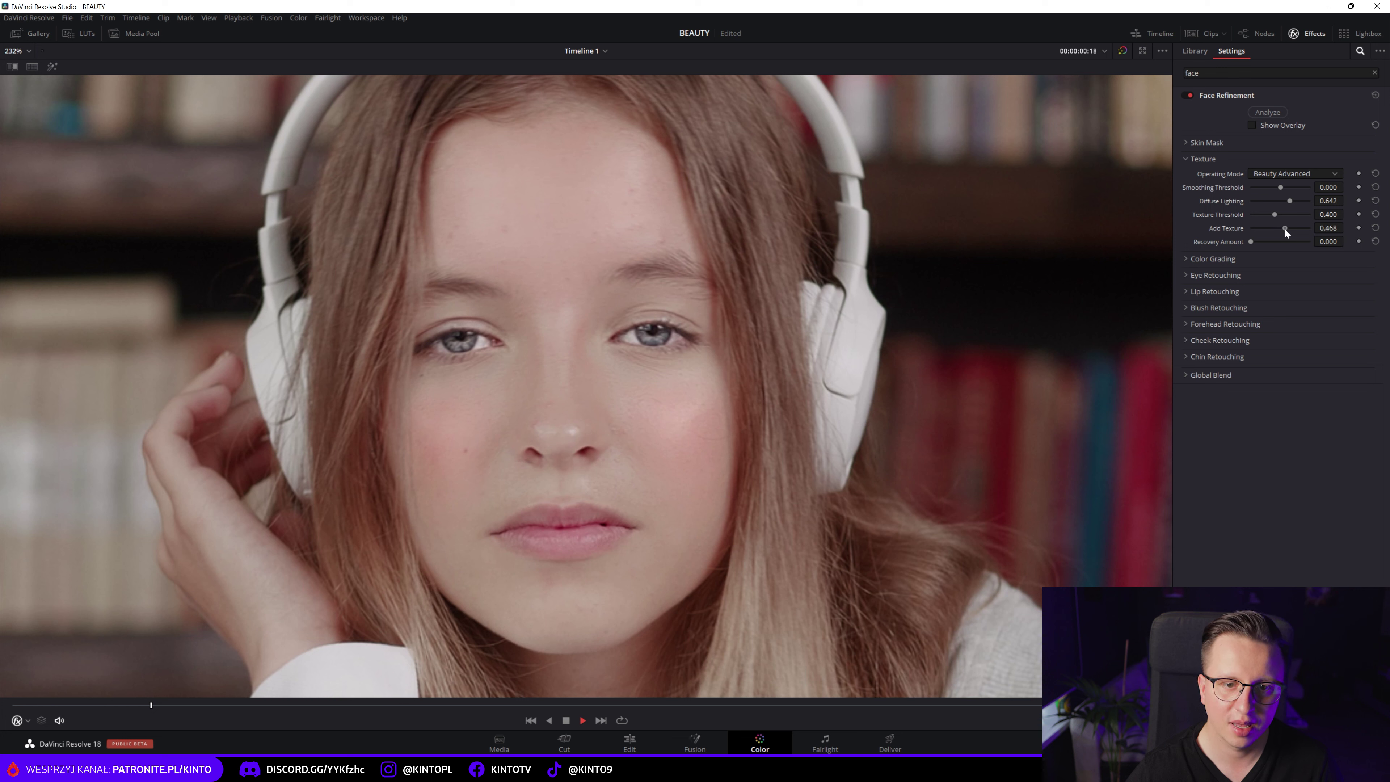
{"action": "left_click_drag", "start_coordinate": [1275, 215], "coordinate": [1277, 218]}
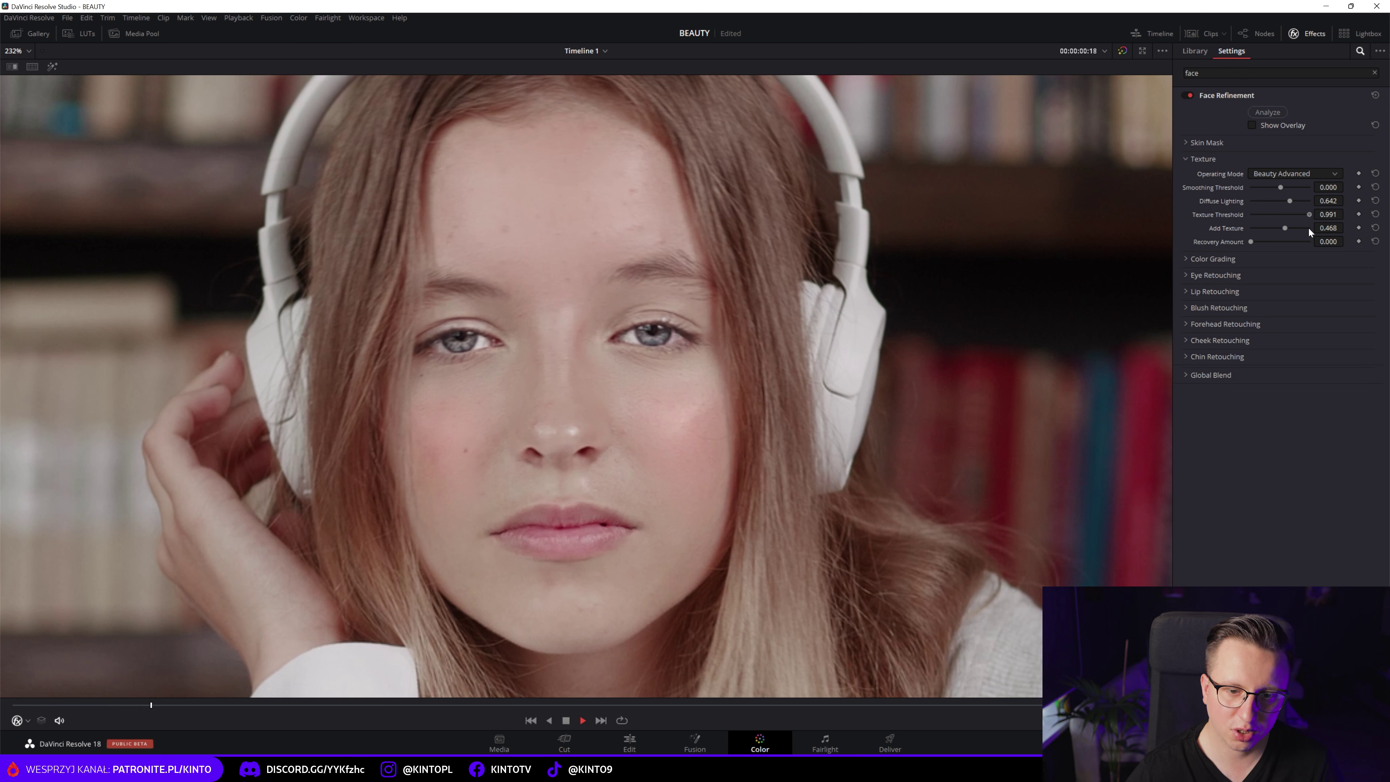
{"action": "left_click_drag", "start_coordinate": [1263, 227], "coordinate": [1258, 226]}
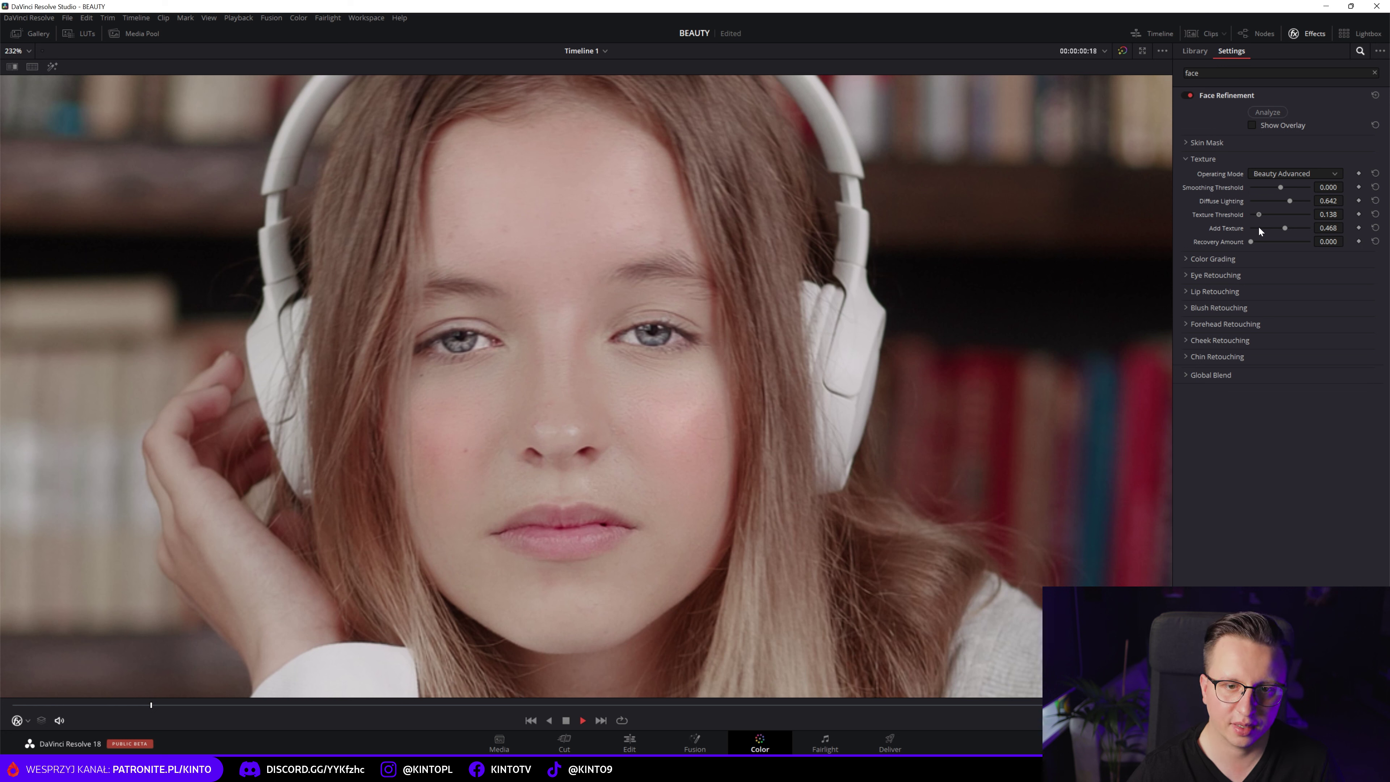
{"action": "left_click_drag", "start_coordinate": [1259, 230], "coordinate": [1256, 230]}
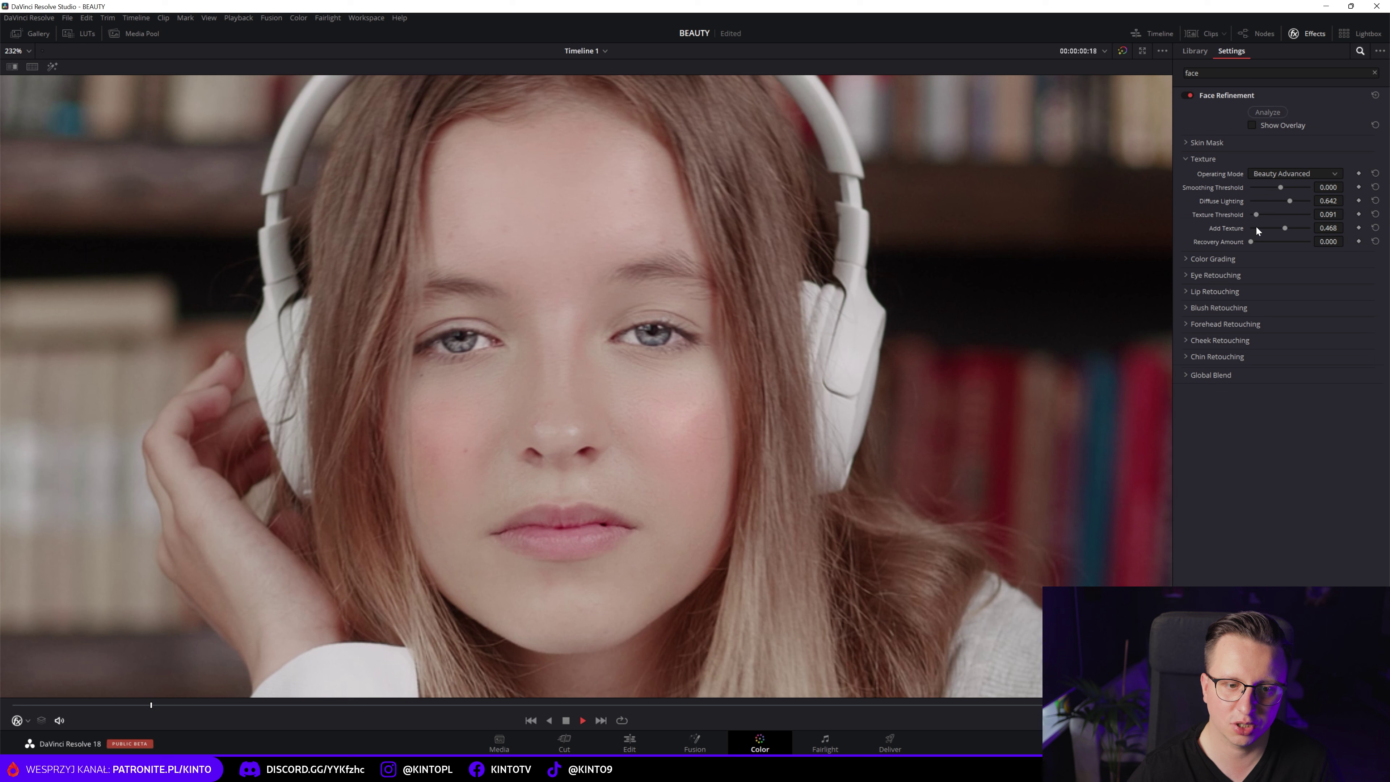
- Fine-tune Add Texture to a subtle 0.138
{"action": "scroll", "coordinate": [665, 246], "scroll_direction": "down", "scroll_amount": 2}
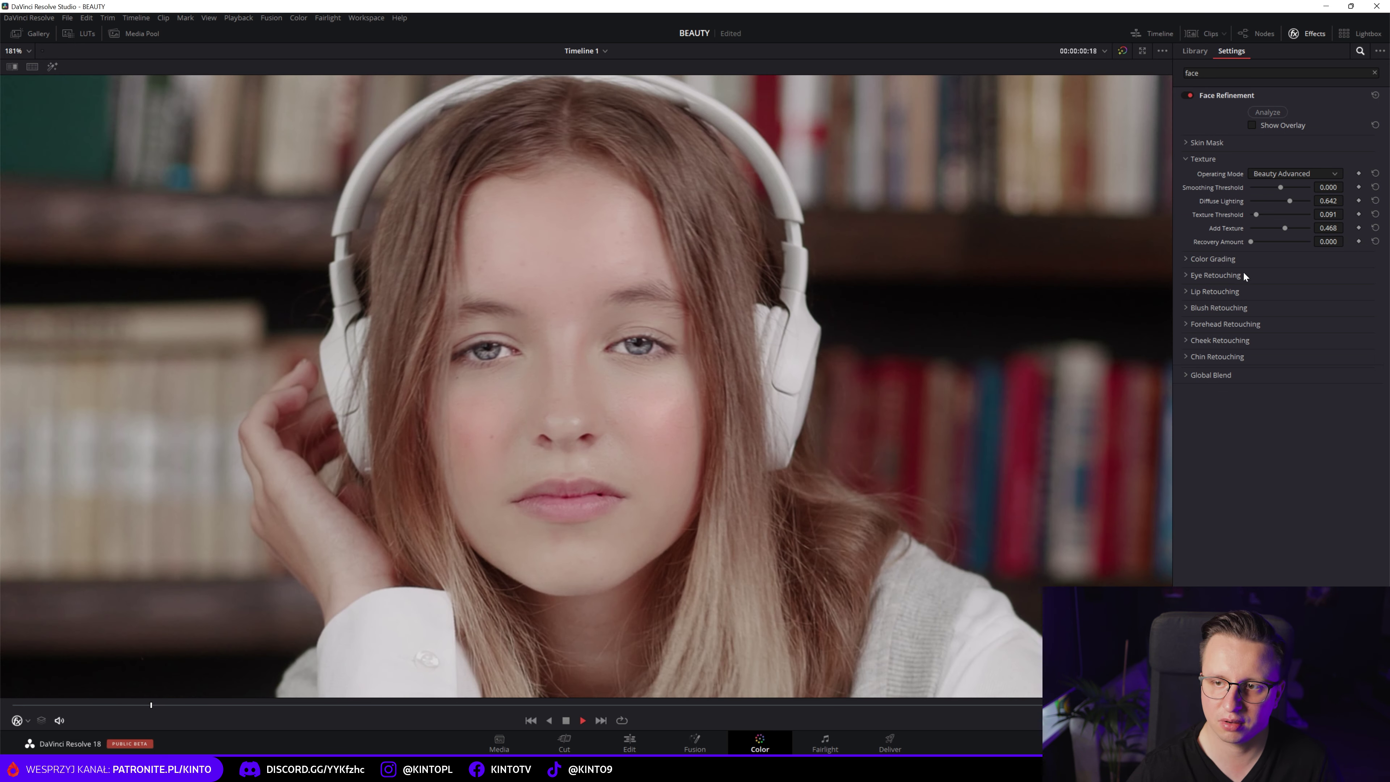
{"action": "scroll", "coordinate": [479, 289], "scroll_direction": "up", "scroll_amount": 2}
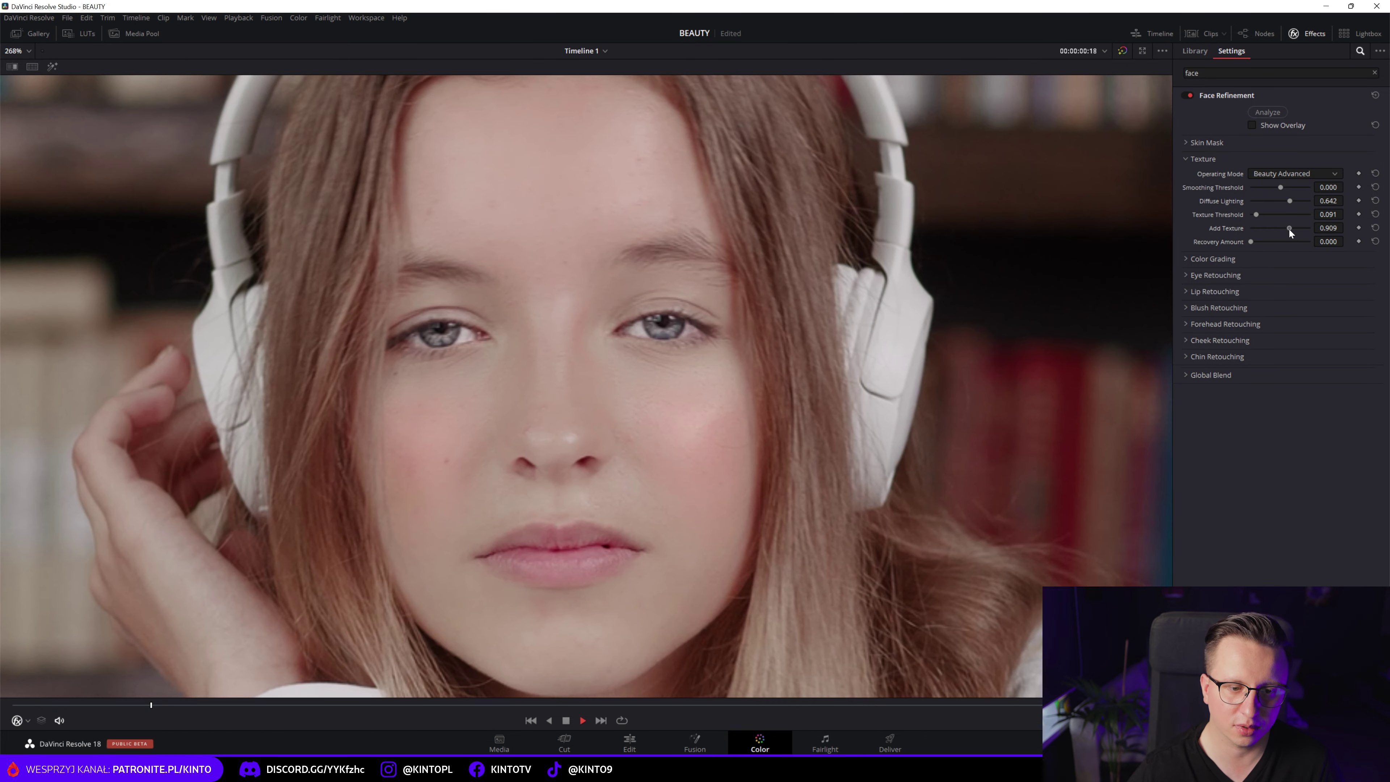
{"action": "left_click_drag", "start_coordinate": [1285, 229], "coordinate": [1284, 229]}
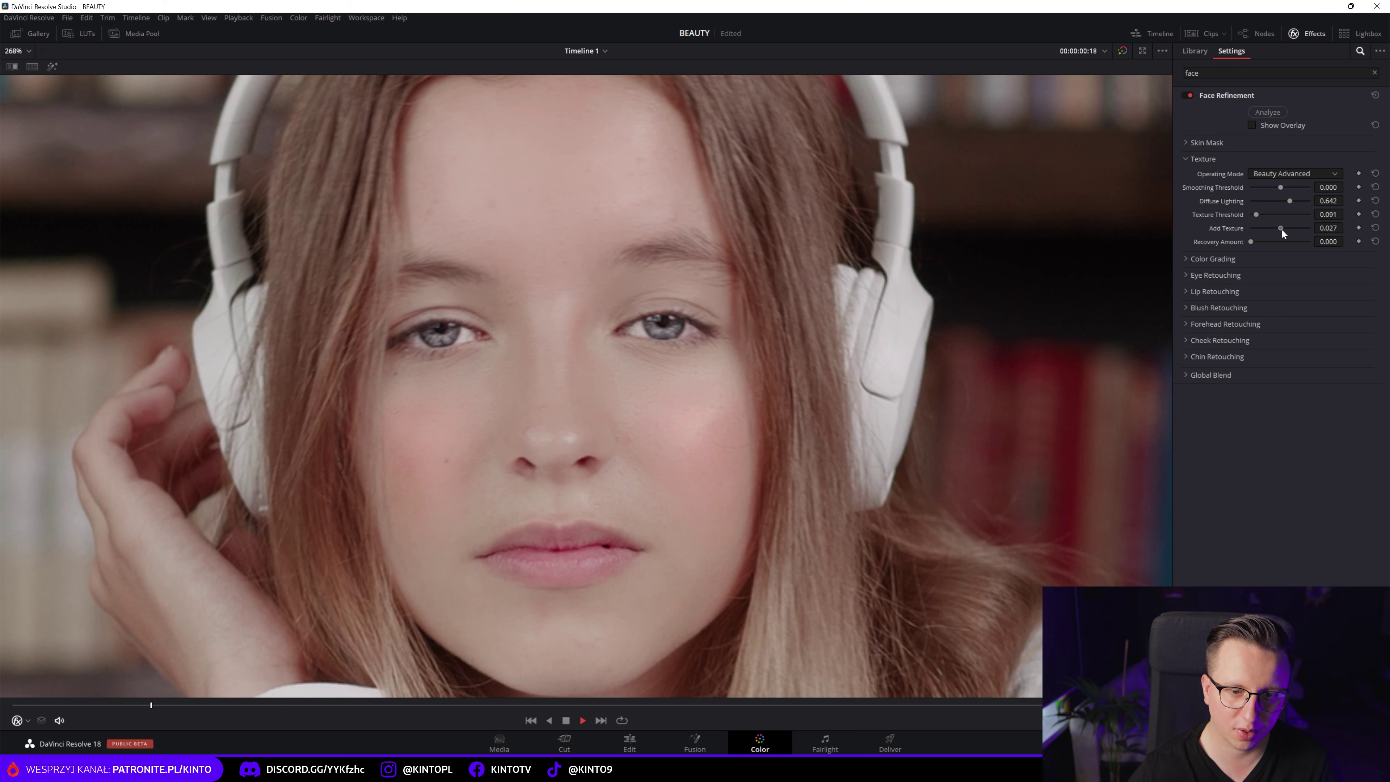
{"action": "mouse_move", "coordinate": [1284, 230]}
{"action": "left_mouse_down"}
{"action": "mouse_move", "coordinate": [1256, 228]}
{"action": "mouse_move", "coordinate": [1289, 231]}
{"action": "left_mouse_up"}
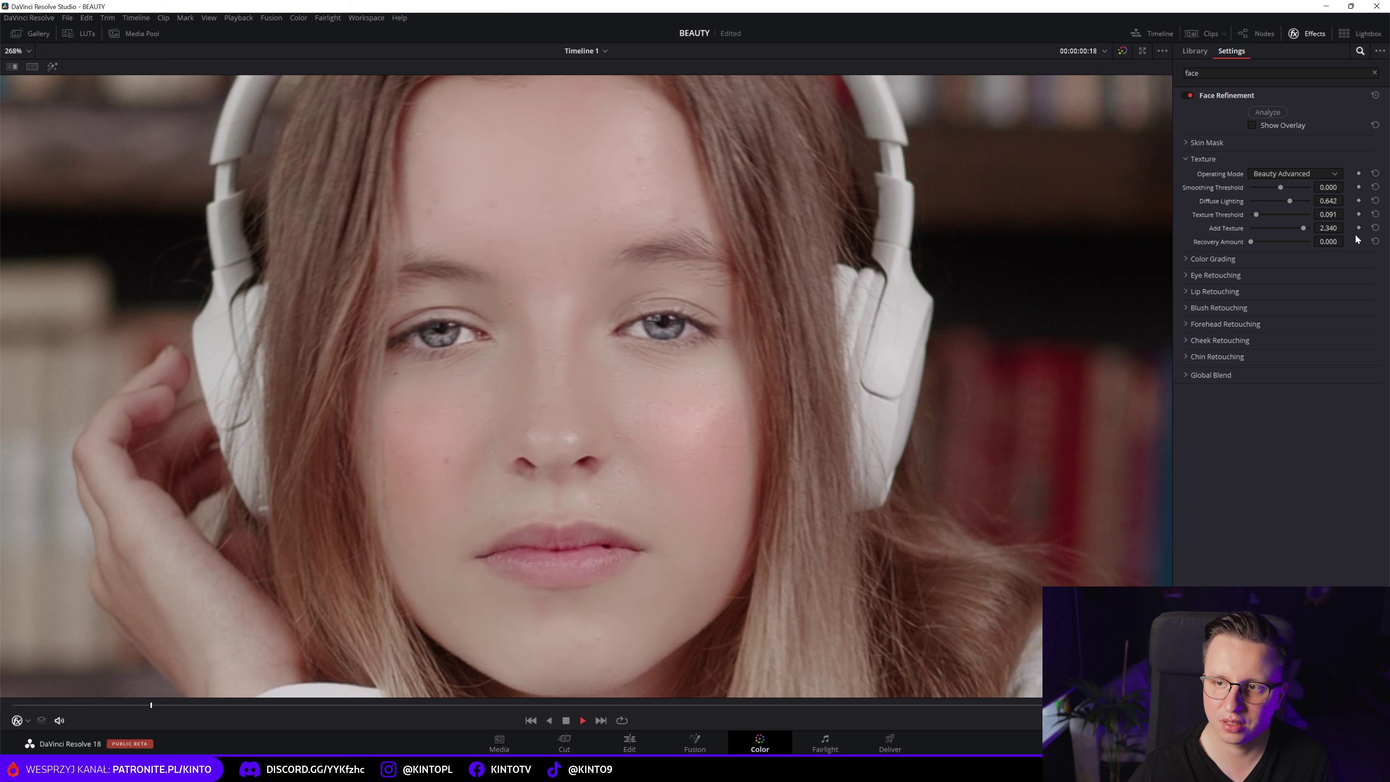
{"action": "left_click_drag", "start_coordinate": [1266, 228], "coordinate": [1276, 229]}
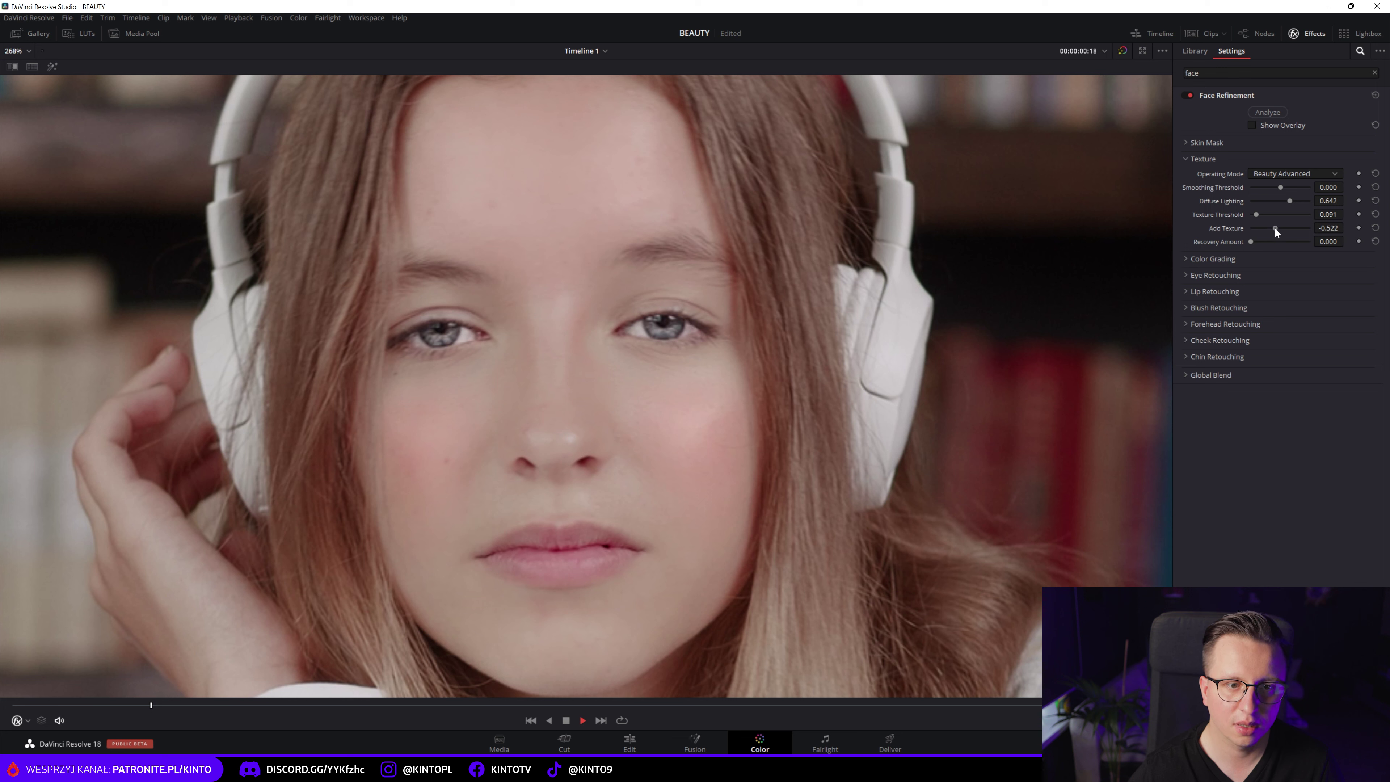
{"action": "mouse_move", "coordinate": [1276, 228]}
{"action": "left_mouse_down"}
{"action": "mouse_move", "coordinate": [1292, 232]}
{"action": "mouse_move", "coordinate": [1281, 229]}
{"action": "left_mouse_up"}
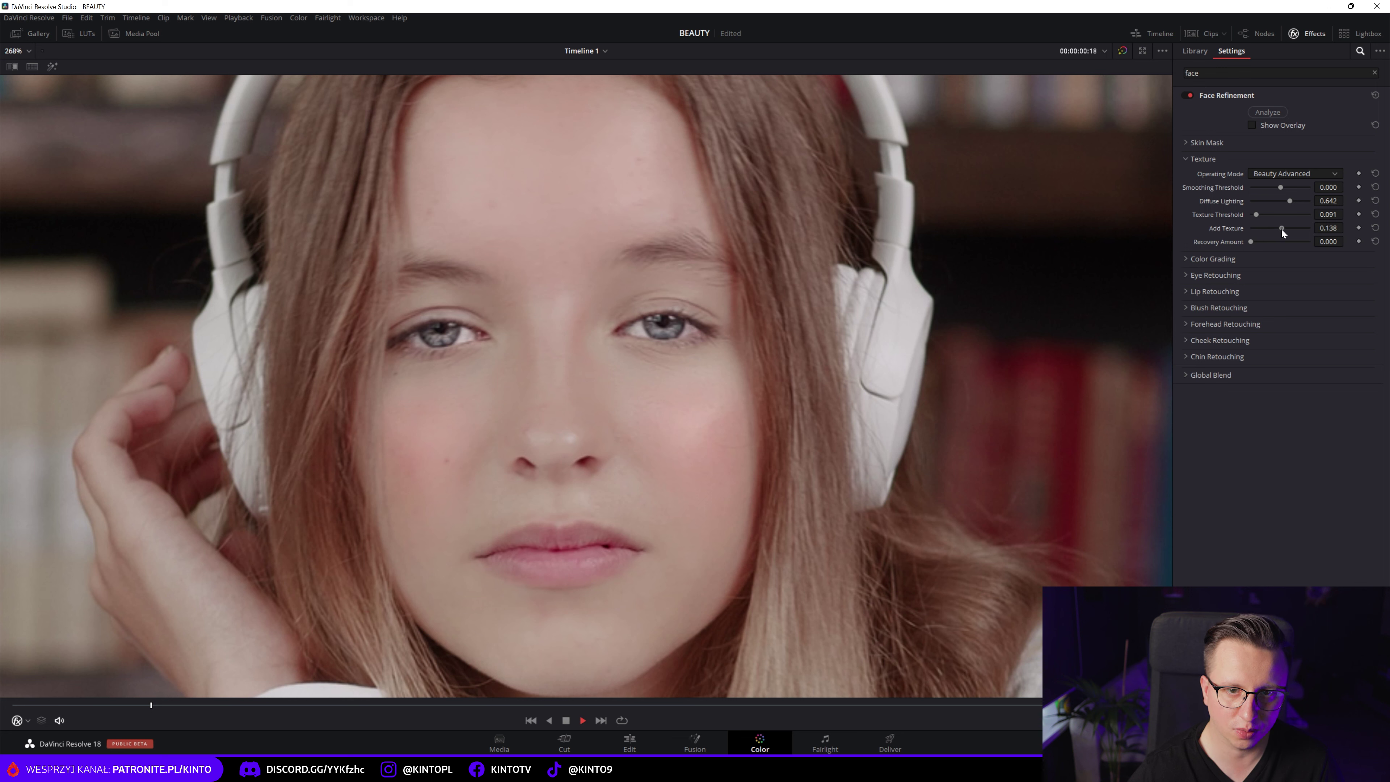
{"action": "scroll", "coordinate": [588, 283], "scroll_direction": "down", "scroll_amount": 3}
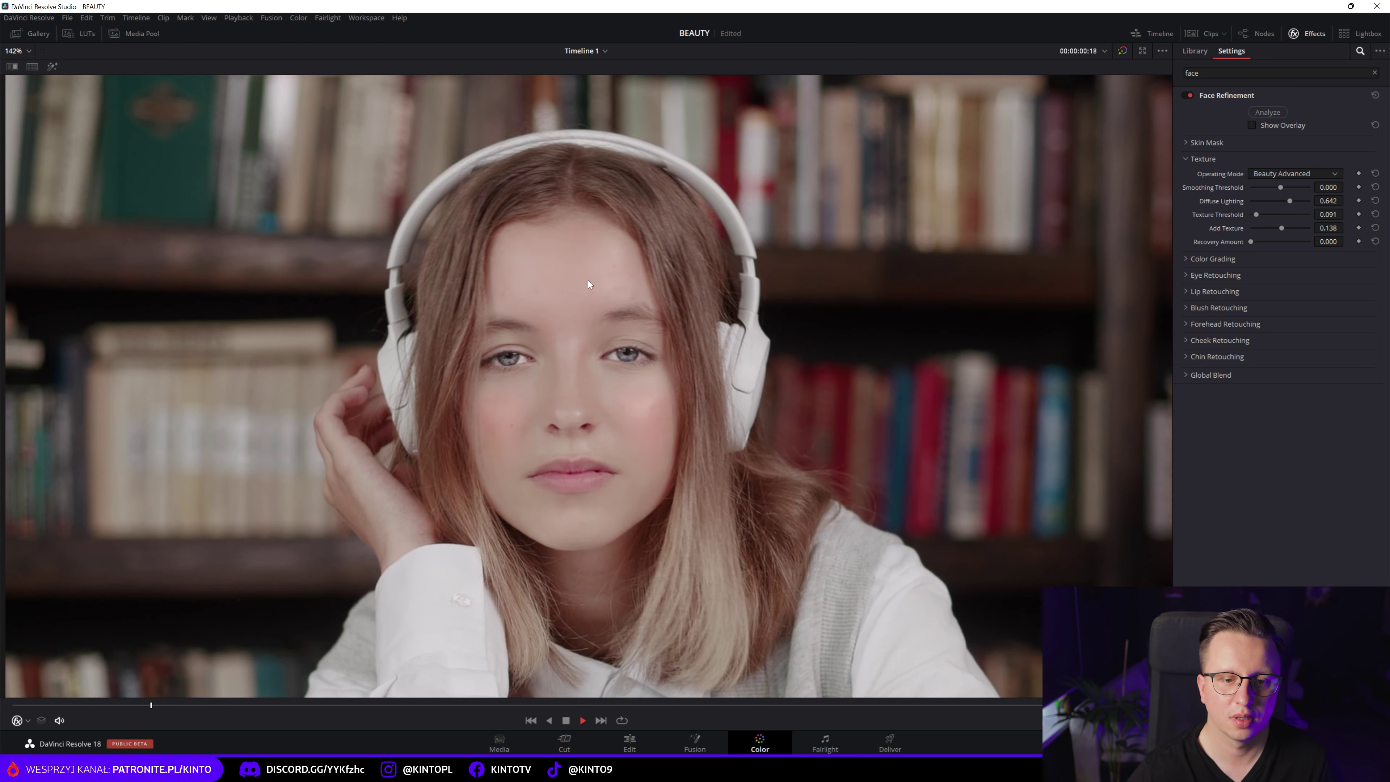
- Reduce the Face Refinement Global Blend to 0.752
{"action": "scroll", "coordinate": [588, 283], "scroll_direction": "down", "scroll_amount": 3}
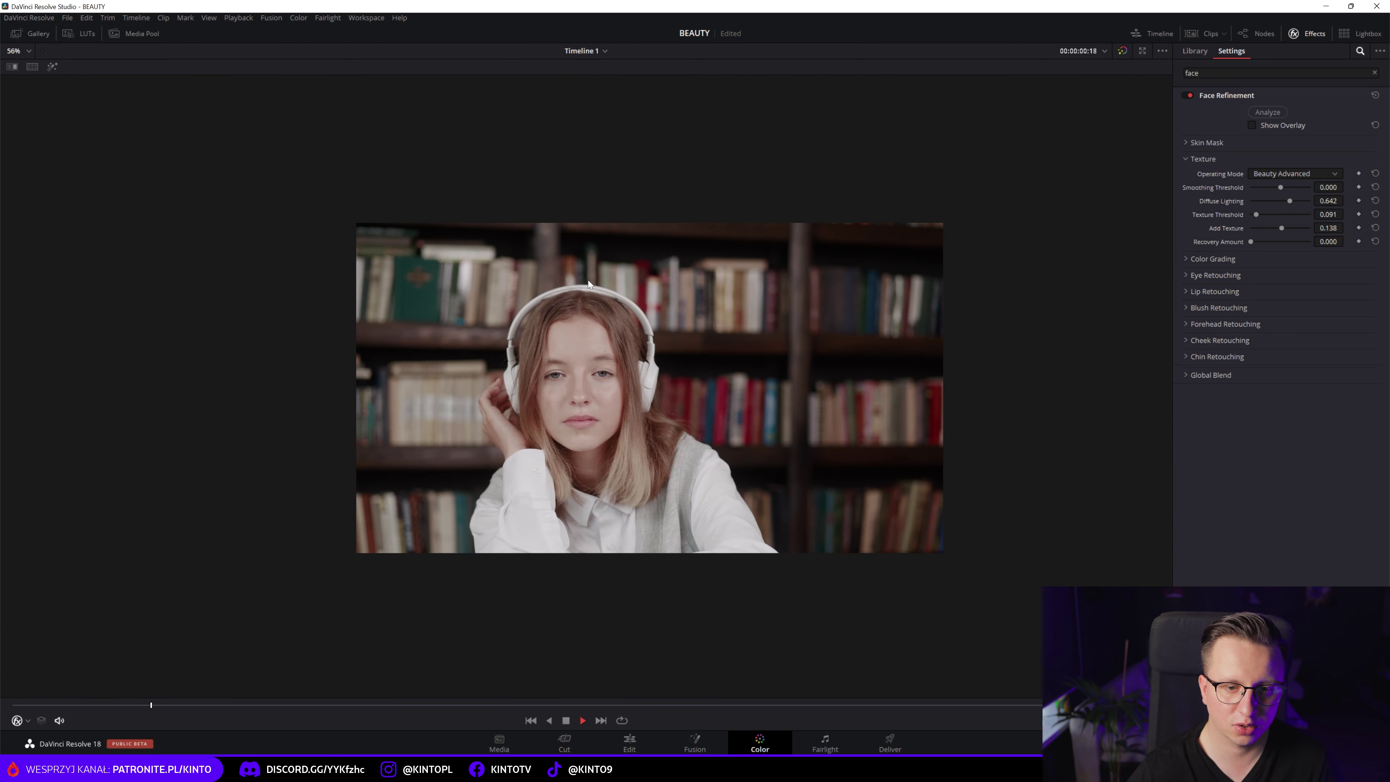
{"action": "scroll", "coordinate": [588, 280], "scroll_direction": "down", "scroll_amount": 2}
{"action": "scroll", "coordinate": [587, 378], "scroll_direction": "up", "scroll_amount": 5}
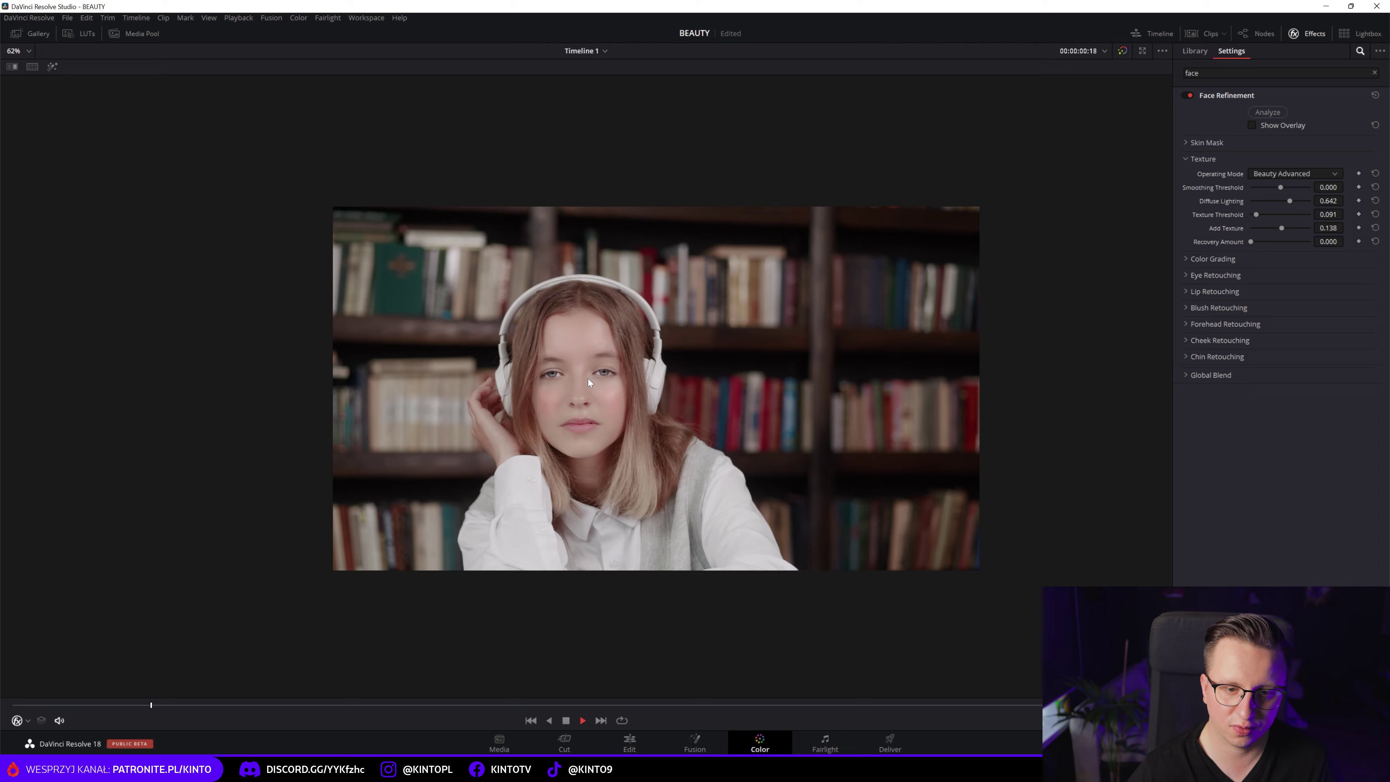
{"action": "scroll", "coordinate": [588, 379], "scroll_direction": "up", "scroll_amount": 3}
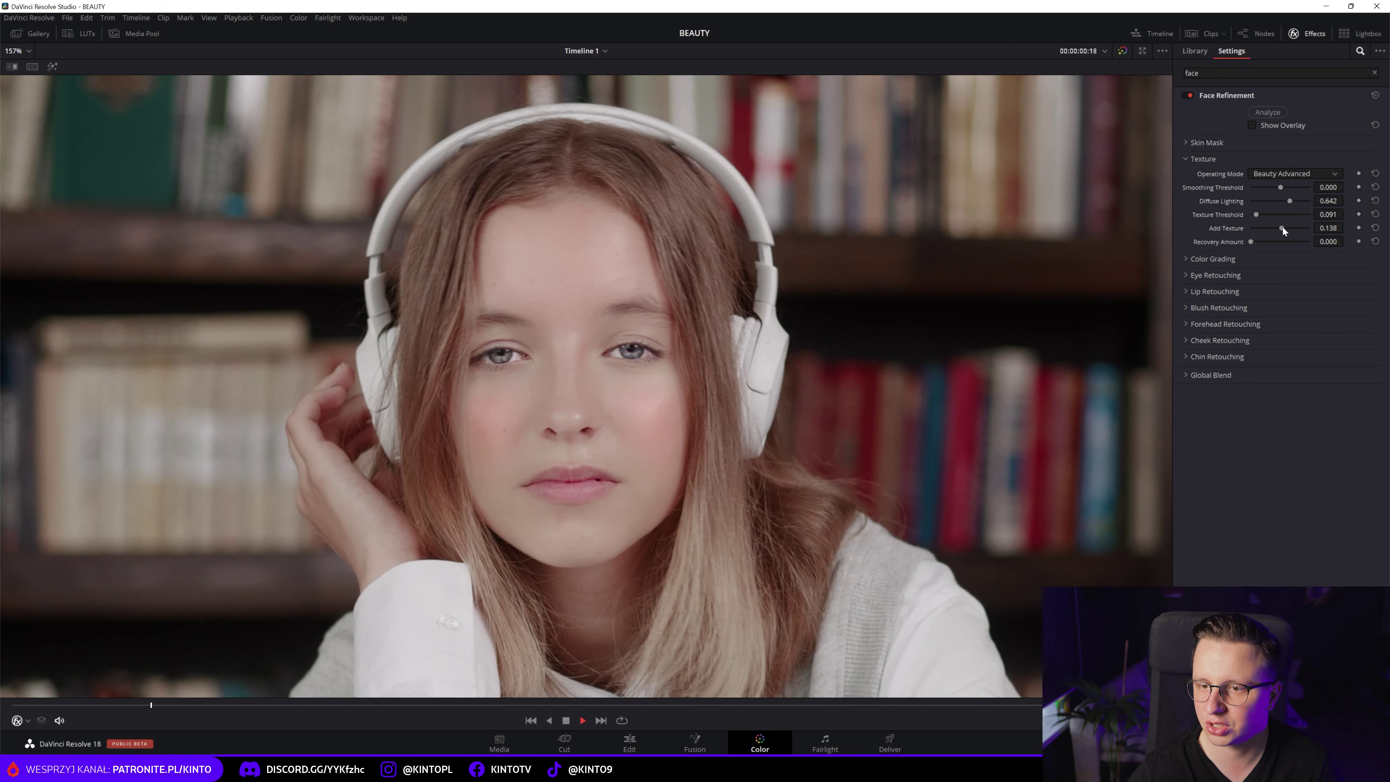
{"action": "left_click", "coordinate": [1188, 376]}
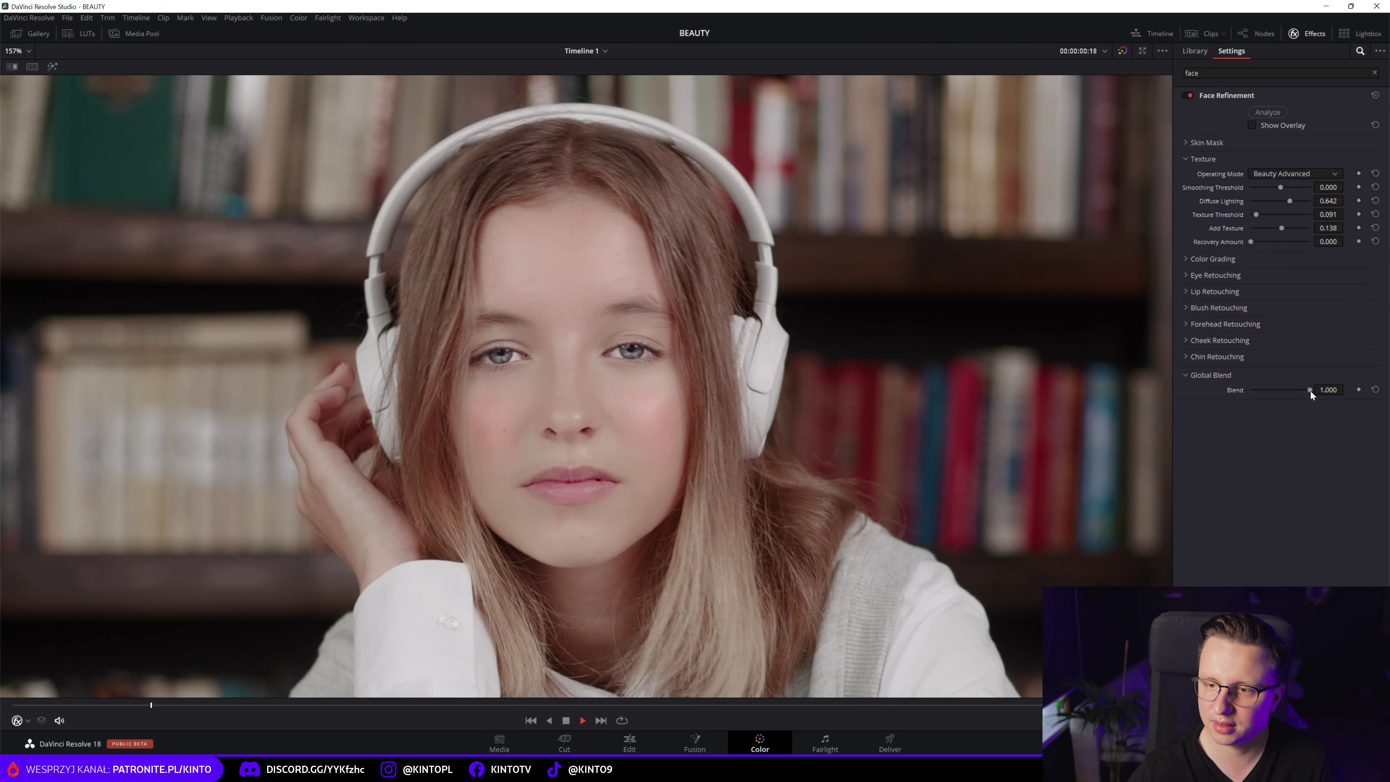
{"action": "left_click_drag", "start_coordinate": [1286, 389], "coordinate": [1281, 388]}
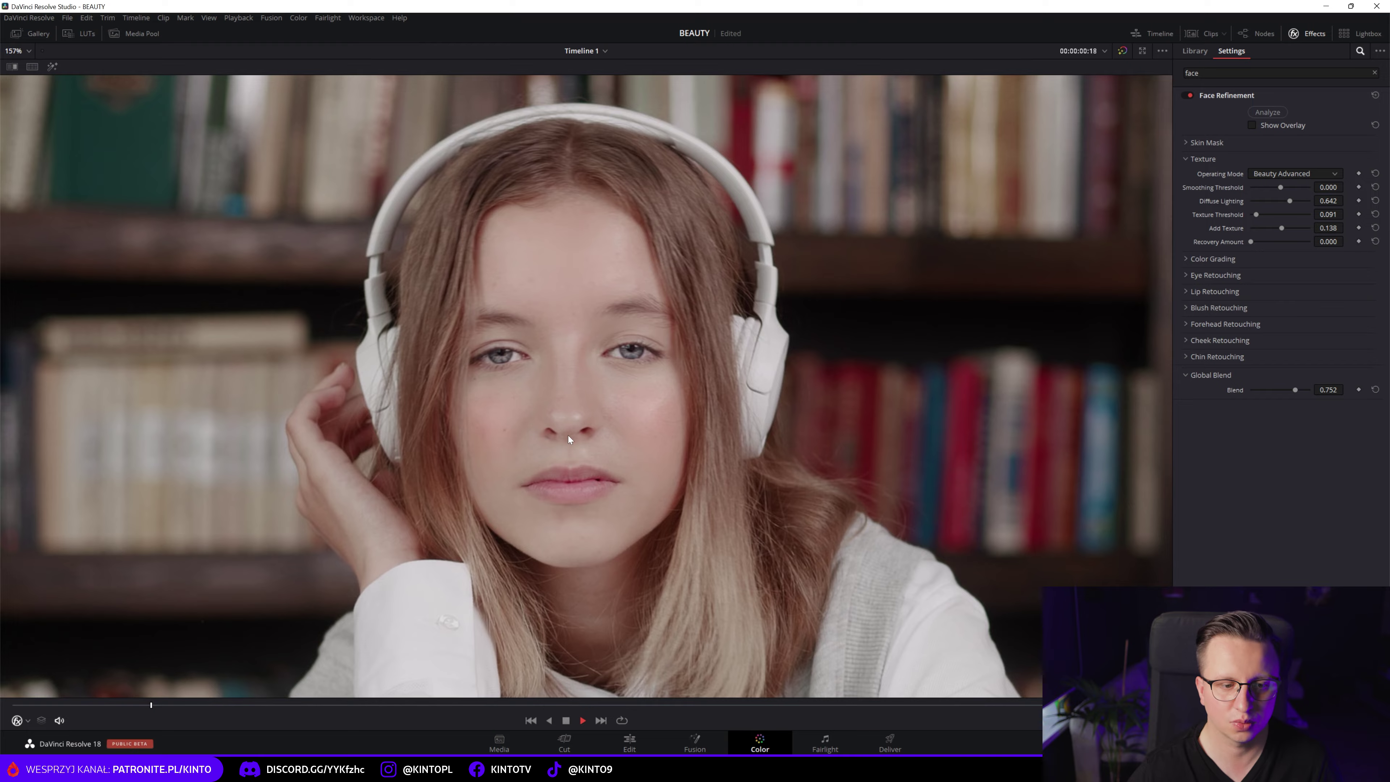
- Fit the whole frame in the viewer, compare with retouching bypassed, and go to the Edit page
{"action": "scroll", "coordinate": [568, 436], "scroll_direction": "down", "scroll_amount": 3}
{"action": "scroll", "coordinate": [568, 436], "scroll_direction": "down", "scroll_amount": 2}
{"action": "scroll", "coordinate": [573, 431], "scroll_direction": "down", "scroll_amount": 3}
{"action": "scroll", "coordinate": [573, 431], "scroll_direction": "down", "scroll_amount": 2}
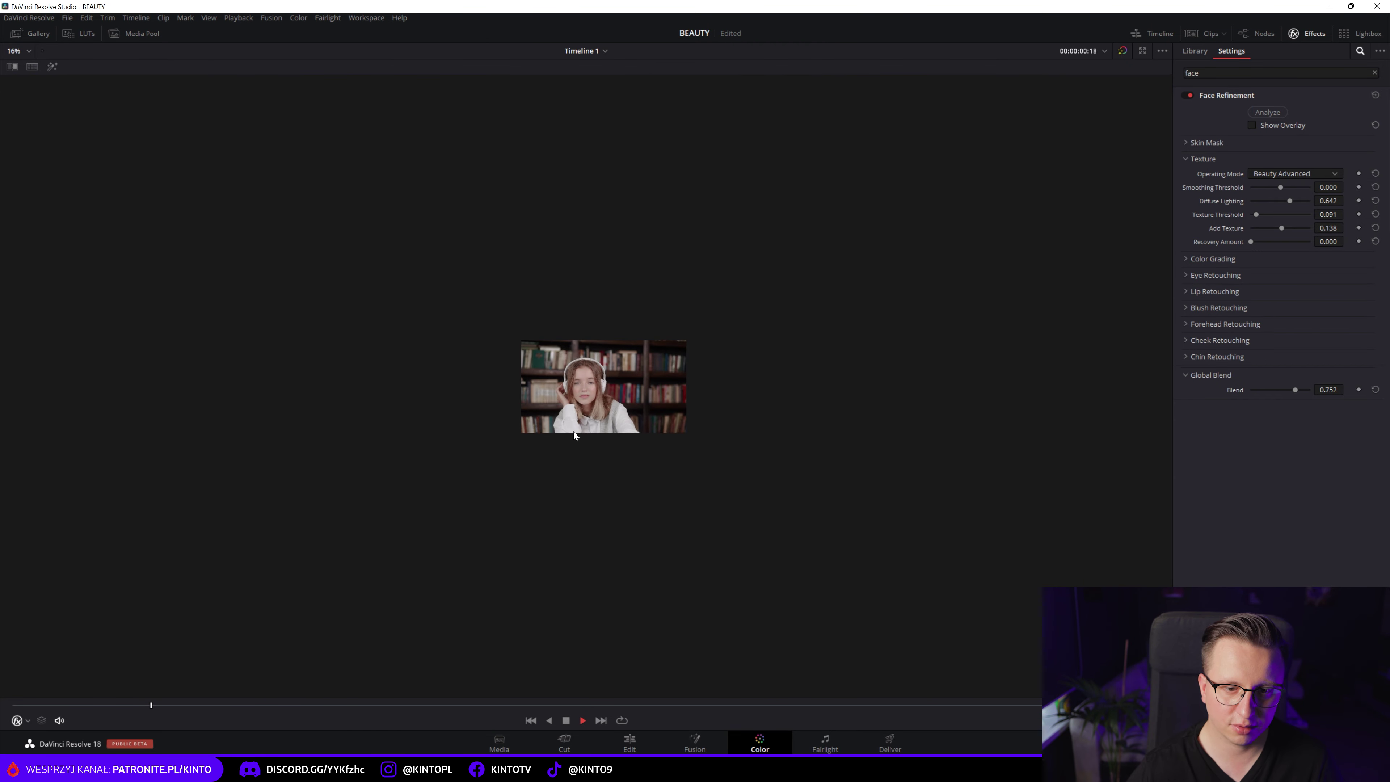
{"action": "scroll", "coordinate": [573, 431], "scroll_direction": "up", "scroll_amount": 1}
{"action": "scroll", "coordinate": [573, 432], "scroll_direction": "up", "scroll_amount": 2}
{"action": "scroll", "coordinate": [573, 431], "scroll_direction": "up", "scroll_amount": 2}
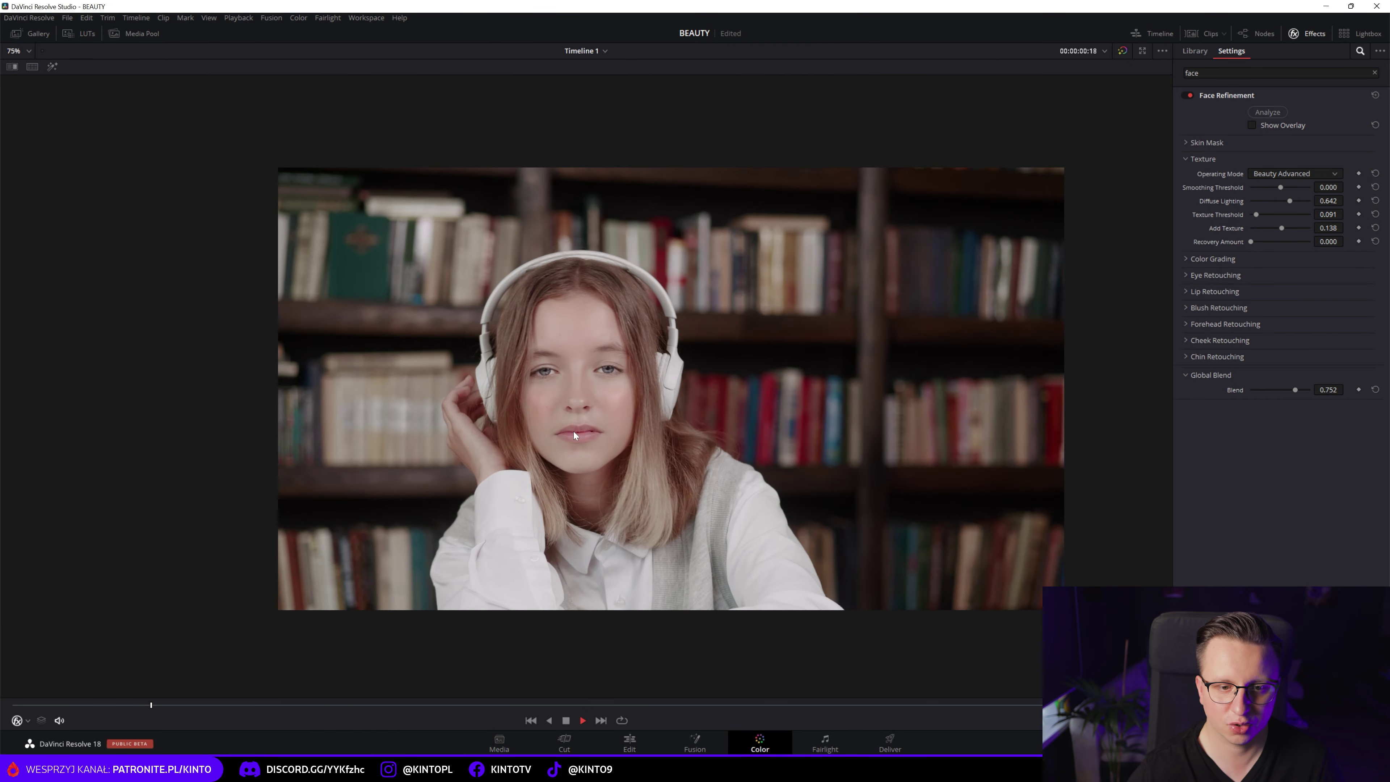
{"action": "left_click", "coordinate": [28, 50]}
{"action": "left_click", "coordinate": [19, 70]}
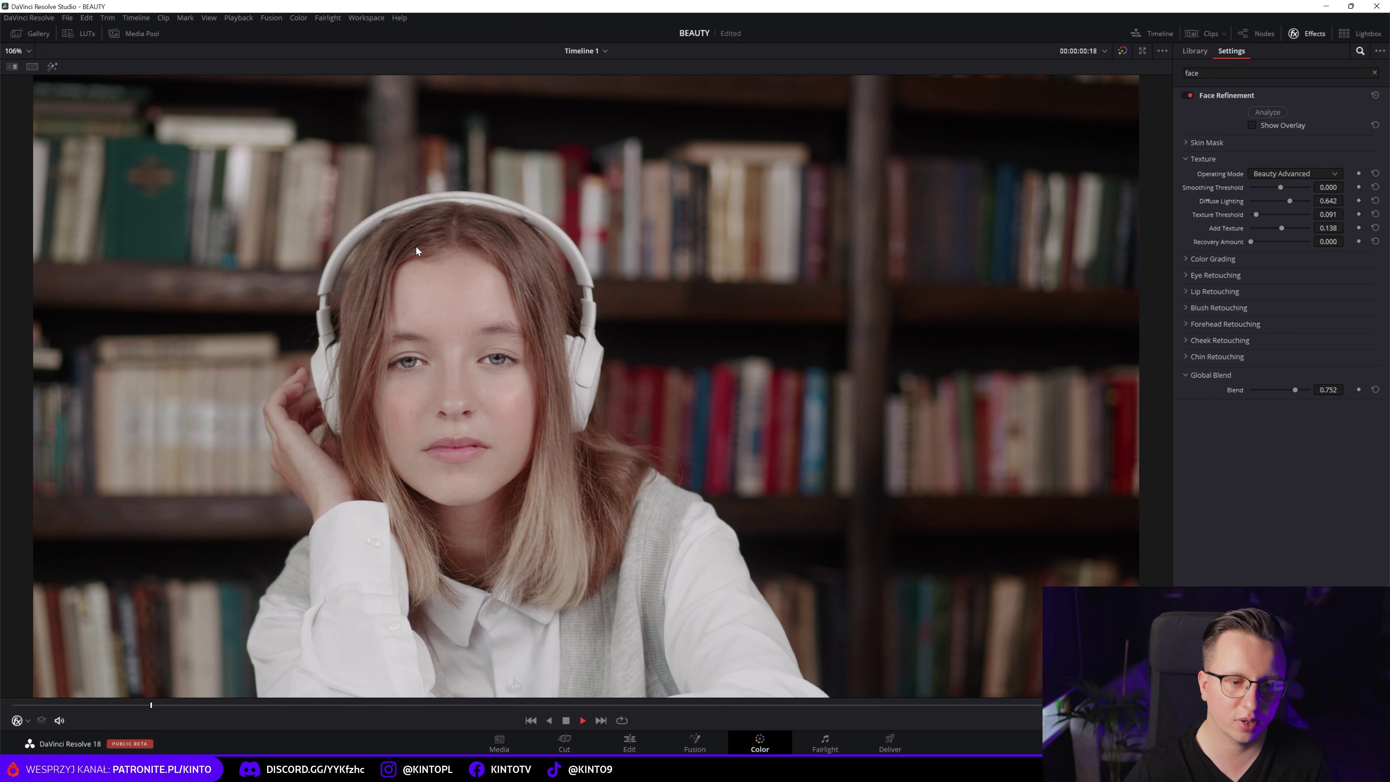
{"action": "key", "text": "shift+d"}
{"action": "key", "text": "shift+d"}
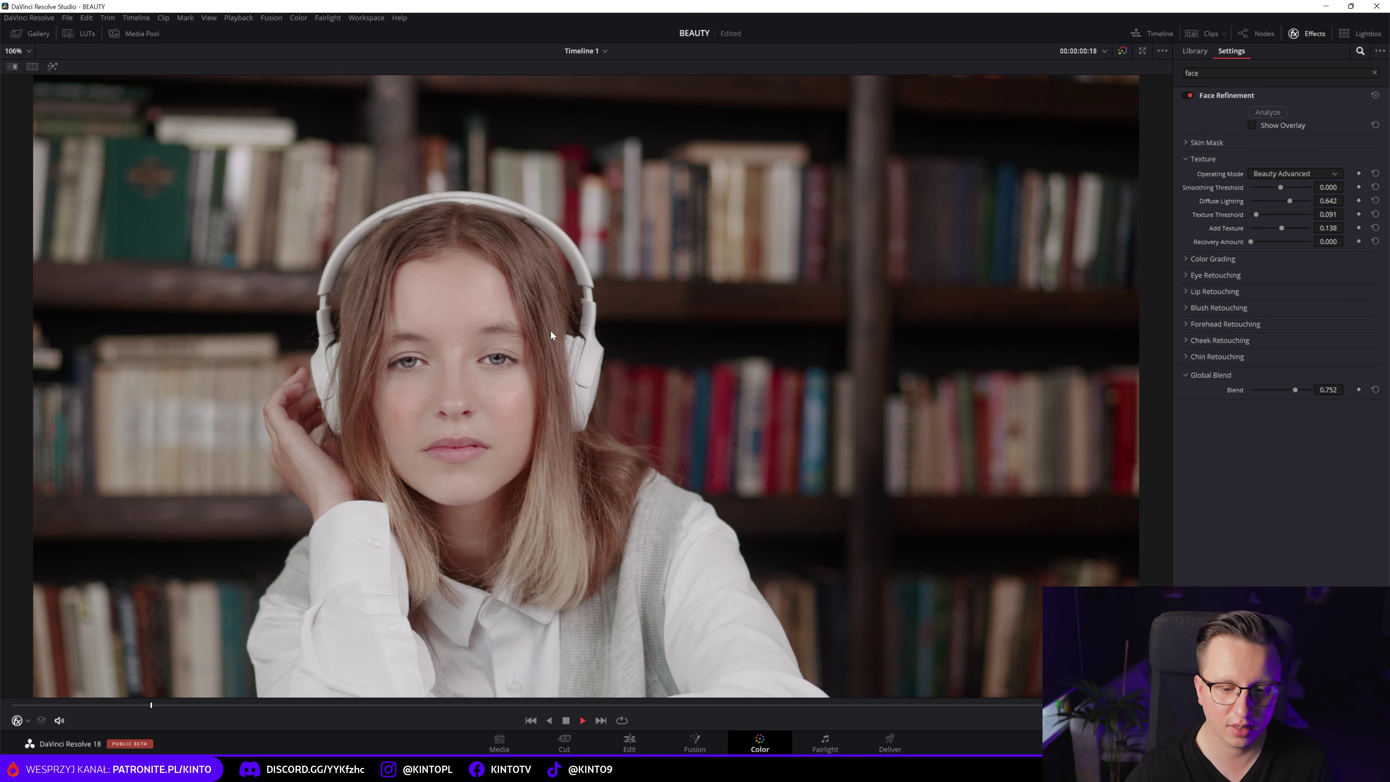
{"action": "left_click", "coordinate": [629, 742]}
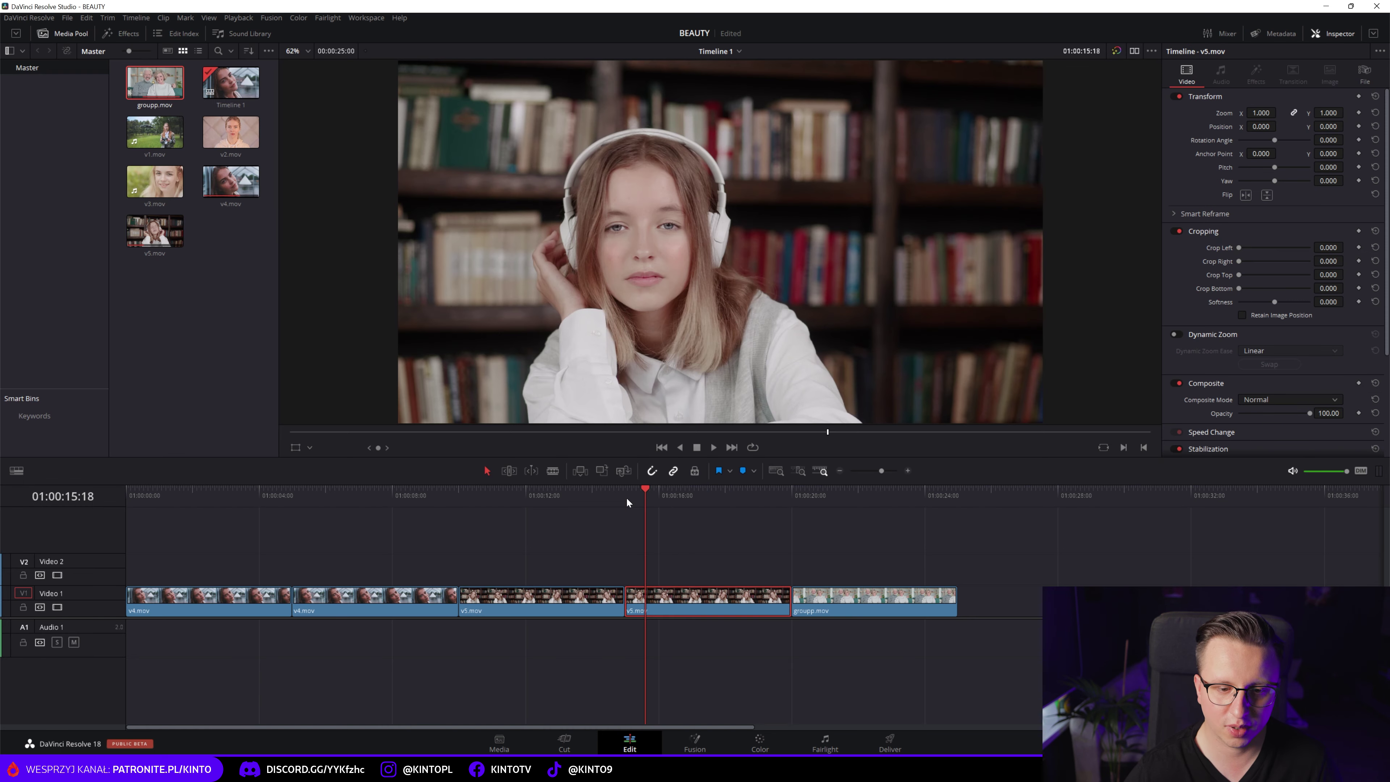
- Move between the Edit and Color pages, checking the retouch on different frames
{"action": "left_click", "coordinate": [547, 492]}
{"action": "left_click", "coordinate": [761, 742]}
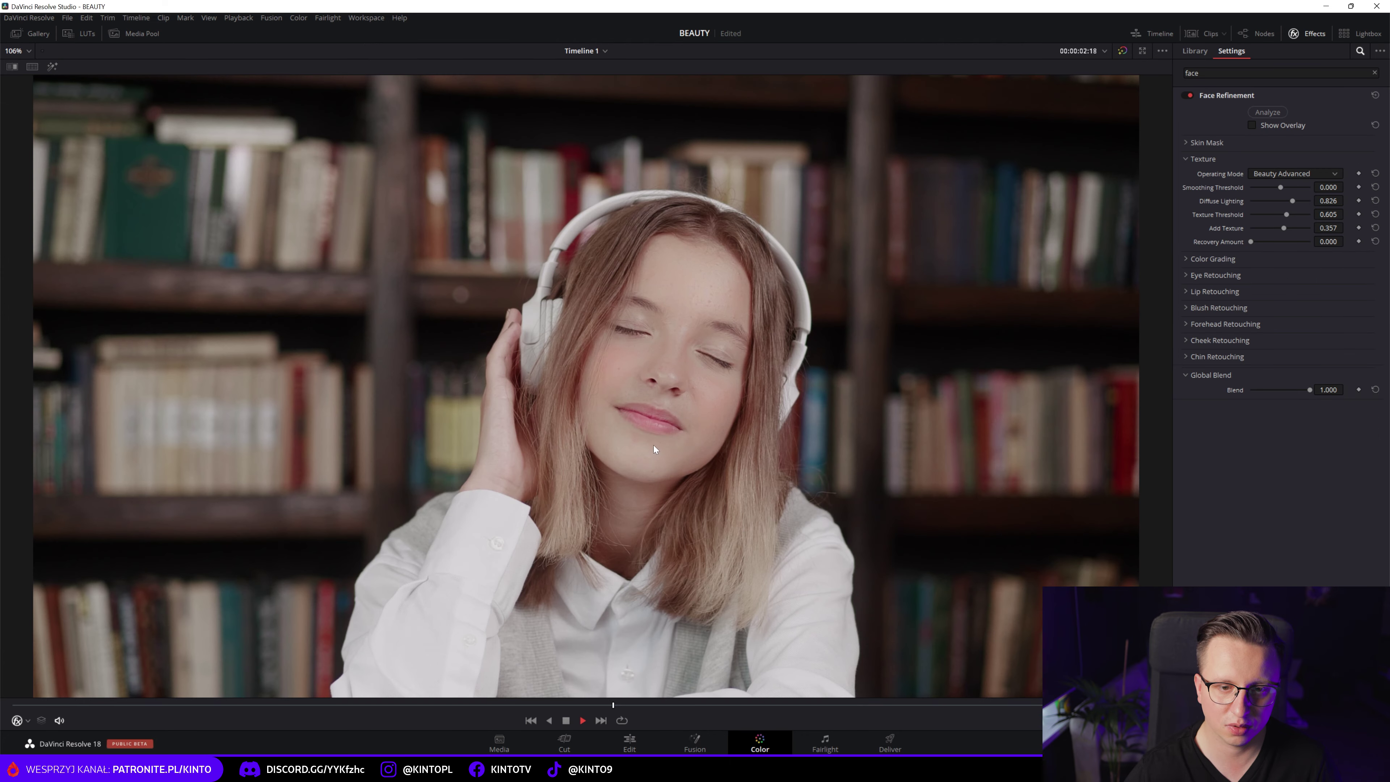
{"action": "left_click_drag", "start_coordinate": [108, 705], "coordinate": [144, 705]}
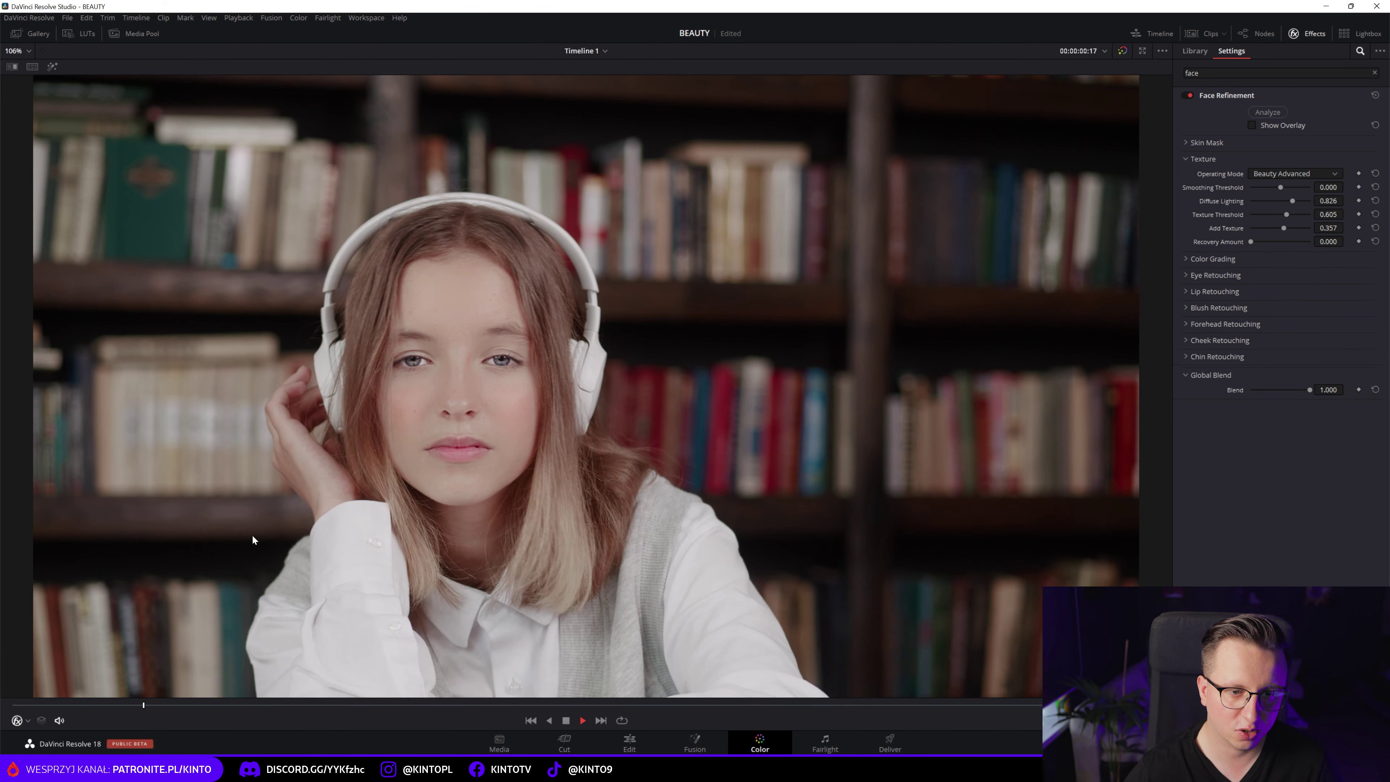
{"action": "left_click", "coordinate": [620, 741]}
{"action": "left_click", "coordinate": [767, 742]}
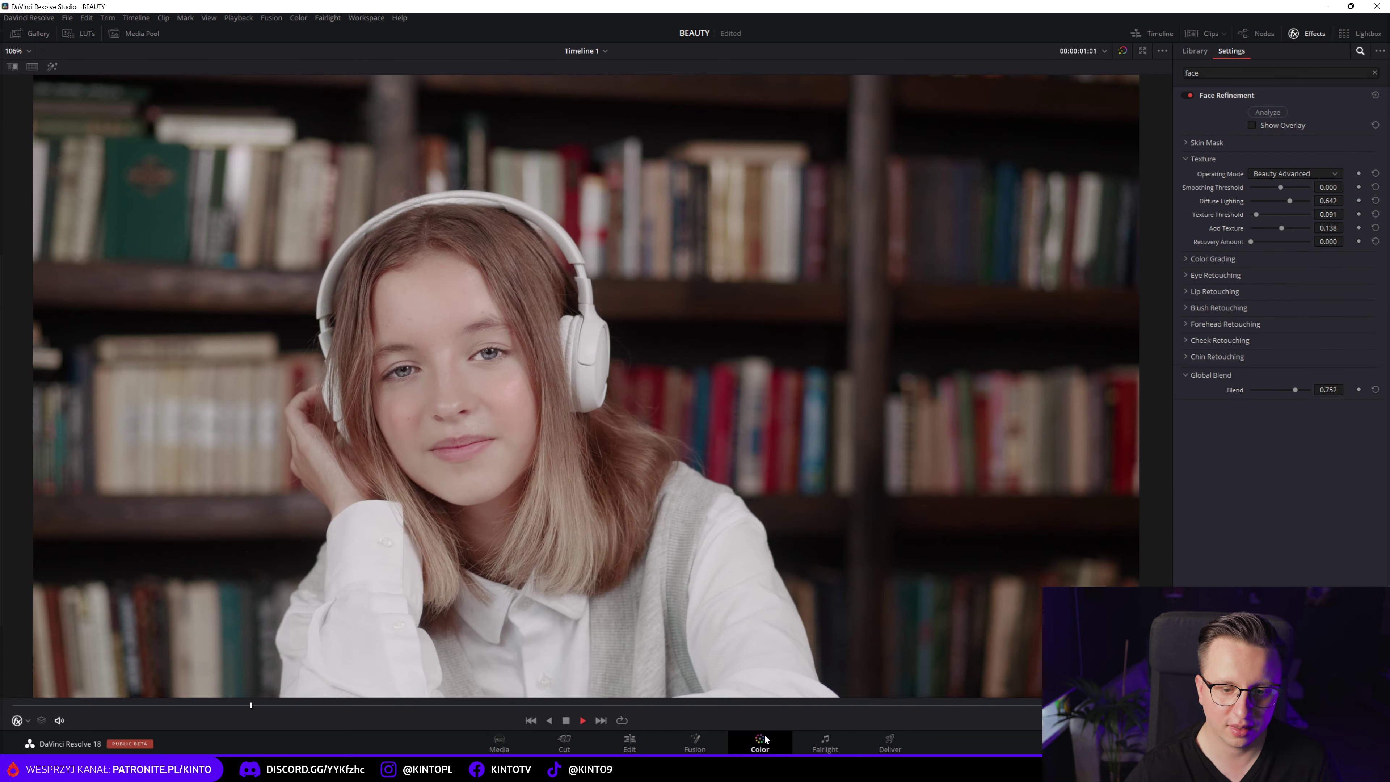
{"action": "mouse_move", "coordinate": [231, 705]}
{"action": "left_mouse_down"}
{"action": "mouse_move", "coordinate": [304, 706]}
{"action": "mouse_move", "coordinate": [175, 690]}
{"action": "mouse_move", "coordinate": [211, 691]}
{"action": "left_mouse_up"}
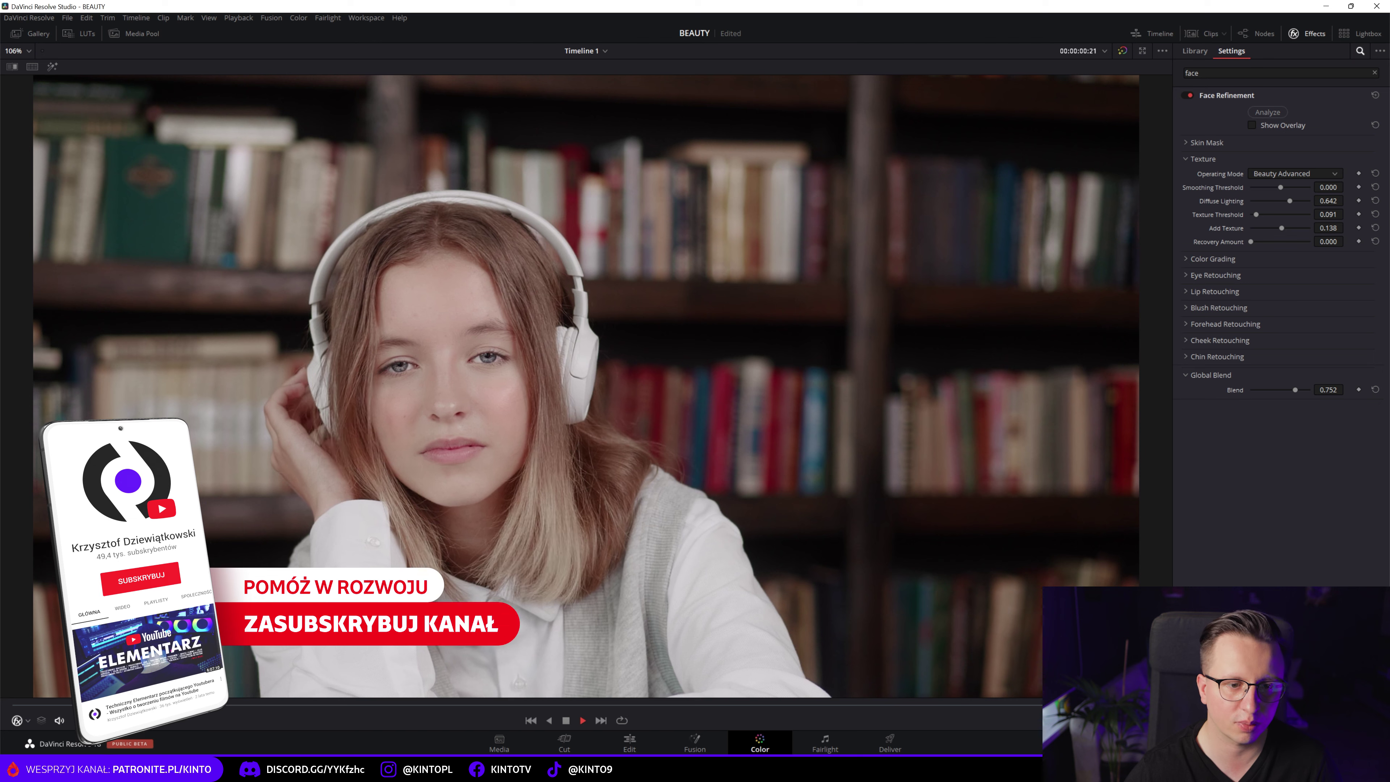
{"action": "left_click_drag", "start_coordinate": [211, 690], "coordinate": [154, 691]}
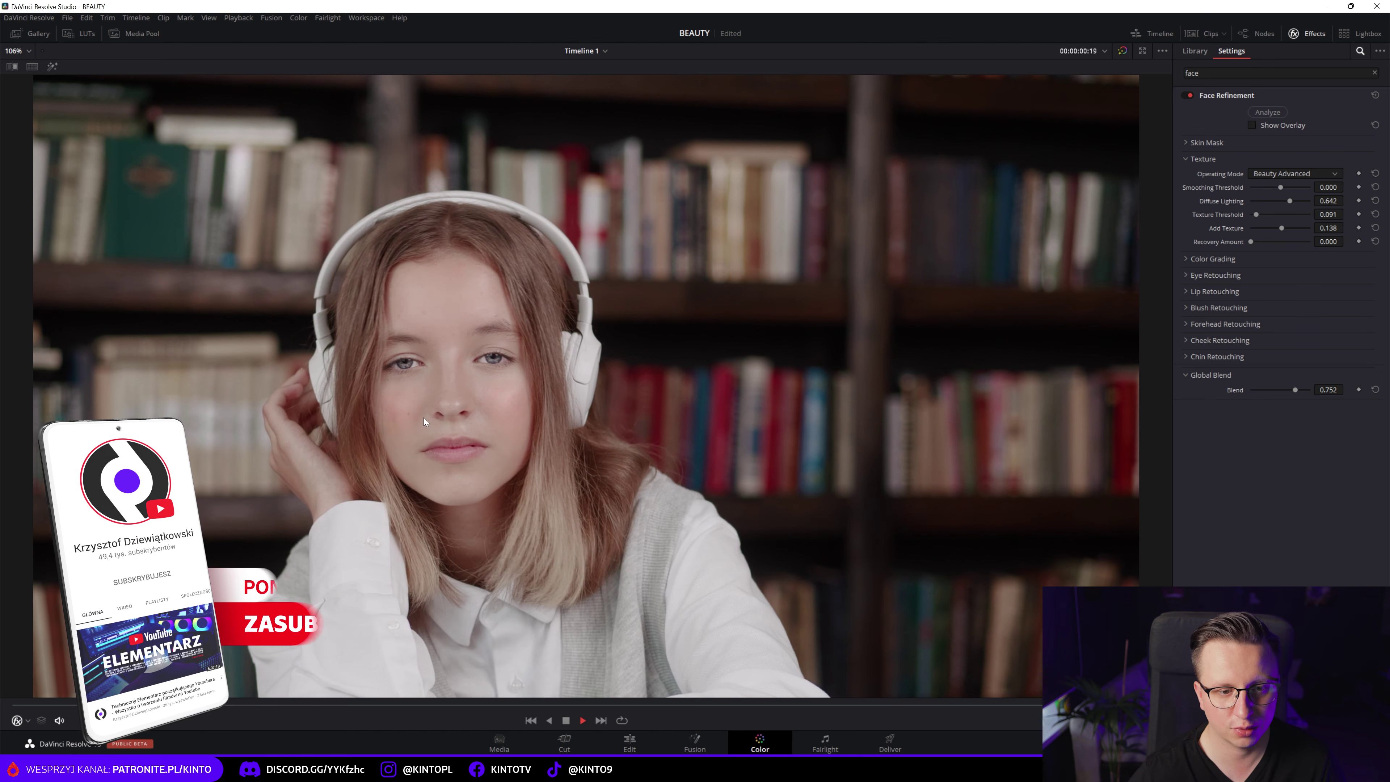
- Fit the frame in the viewer and play the clip from the start to review the retouch
{"action": "scroll", "coordinate": [423, 418], "scroll_direction": "up", "scroll_amount": 5}
{"action": "scroll", "coordinate": [423, 417], "scroll_direction": "down", "scroll_amount": 6}
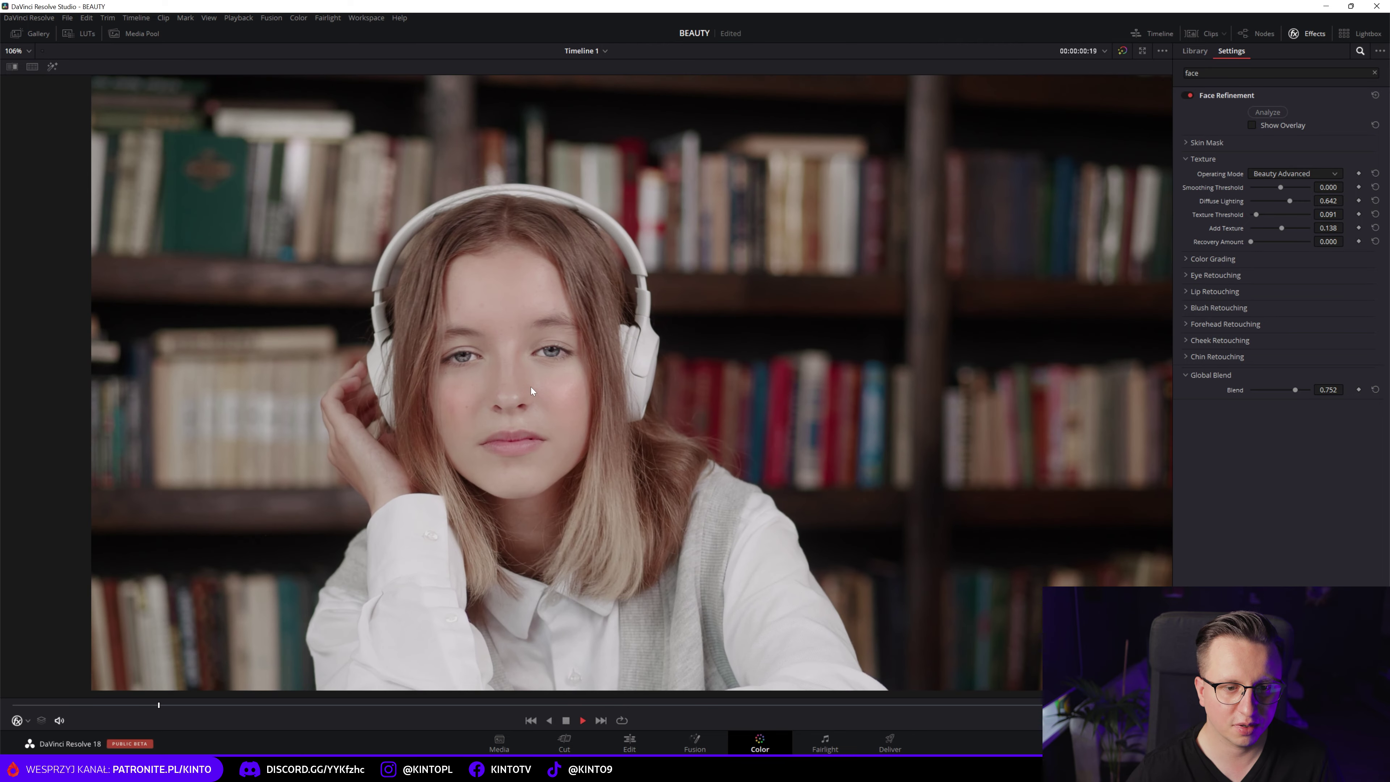
{"action": "scroll", "coordinate": [510, 368], "scroll_direction": "down", "scroll_amount": 1}
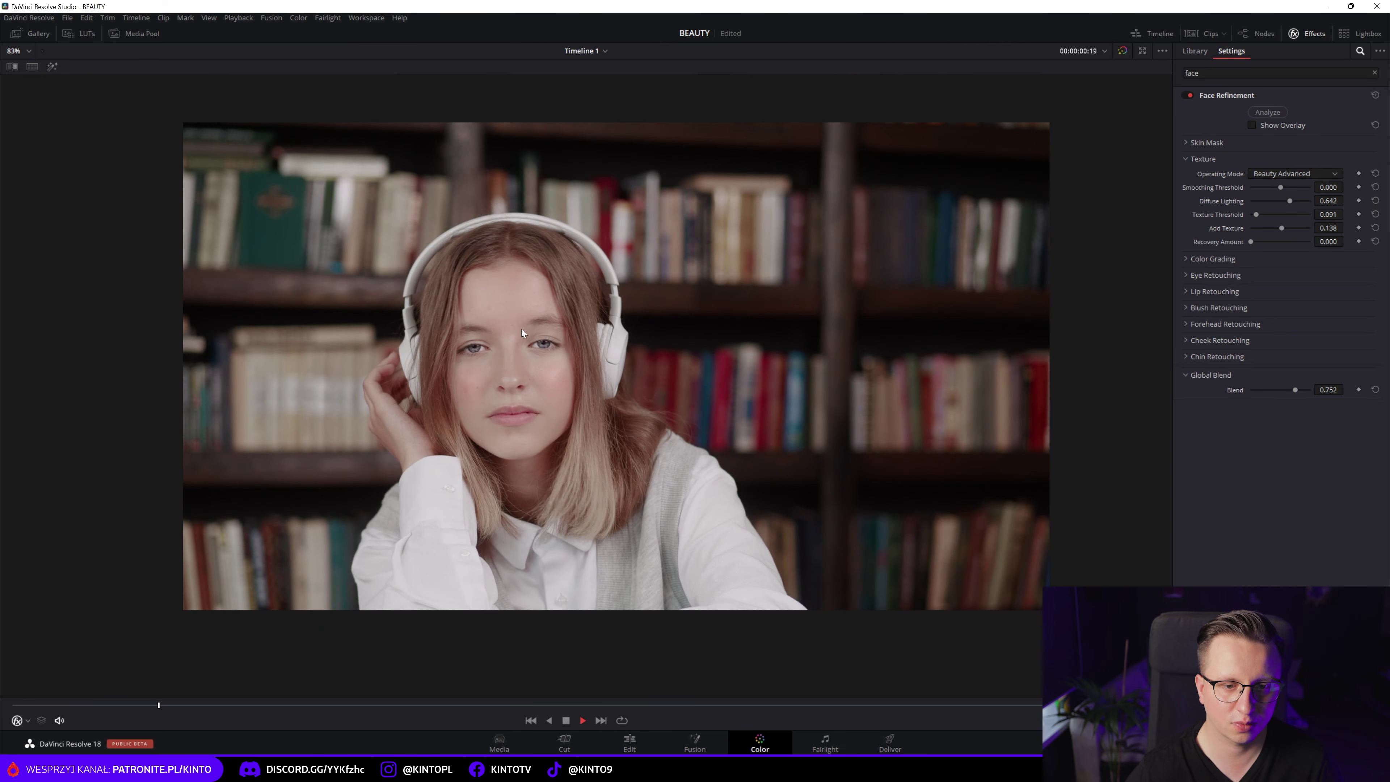
{"action": "scroll", "coordinate": [514, 337], "scroll_direction": "down", "scroll_amount": 3}
{"action": "scroll", "coordinate": [558, 363], "scroll_direction": "up", "scroll_amount": 2}
{"action": "left_click", "coordinate": [39, 50]}
{"action": "left_click", "coordinate": [17, 59]}
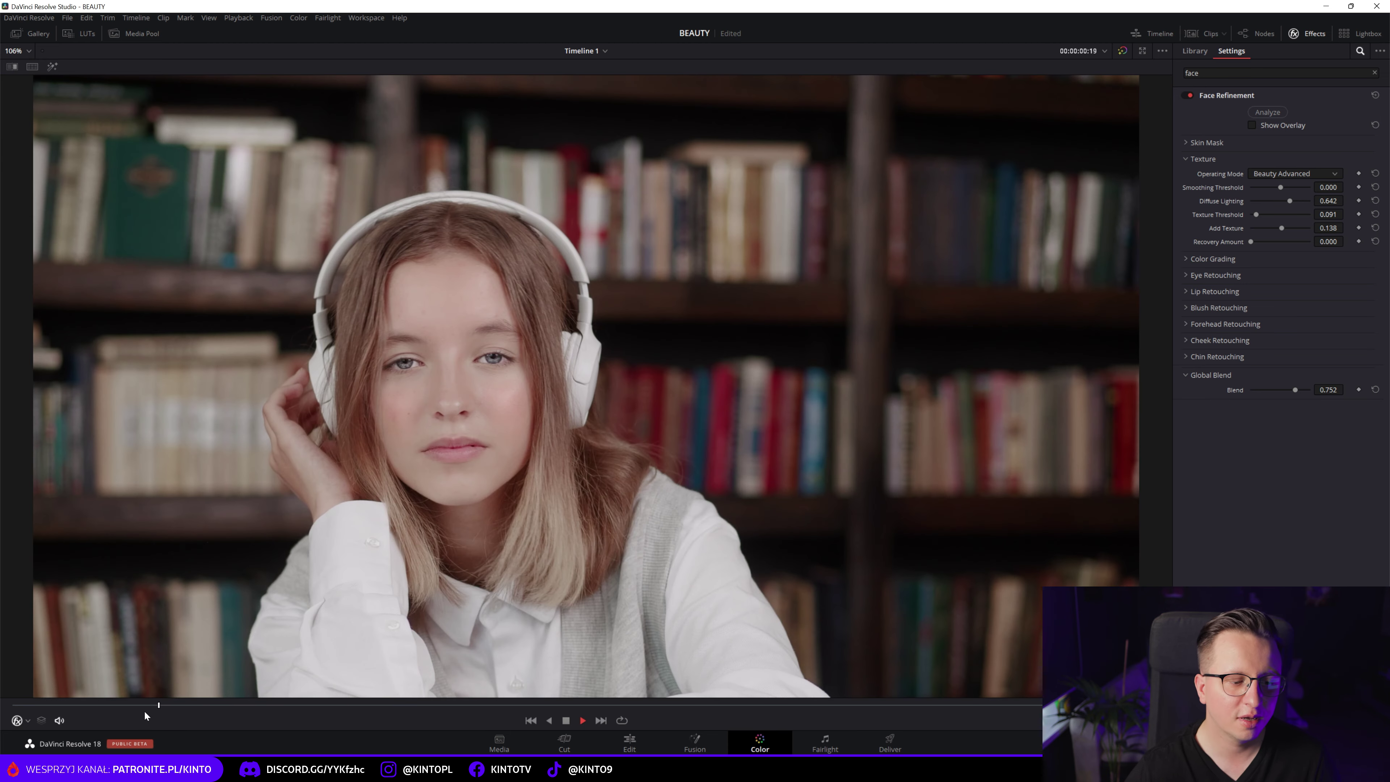
{"action": "left_click_drag", "start_coordinate": [146, 705], "coordinate": [14, 705]}
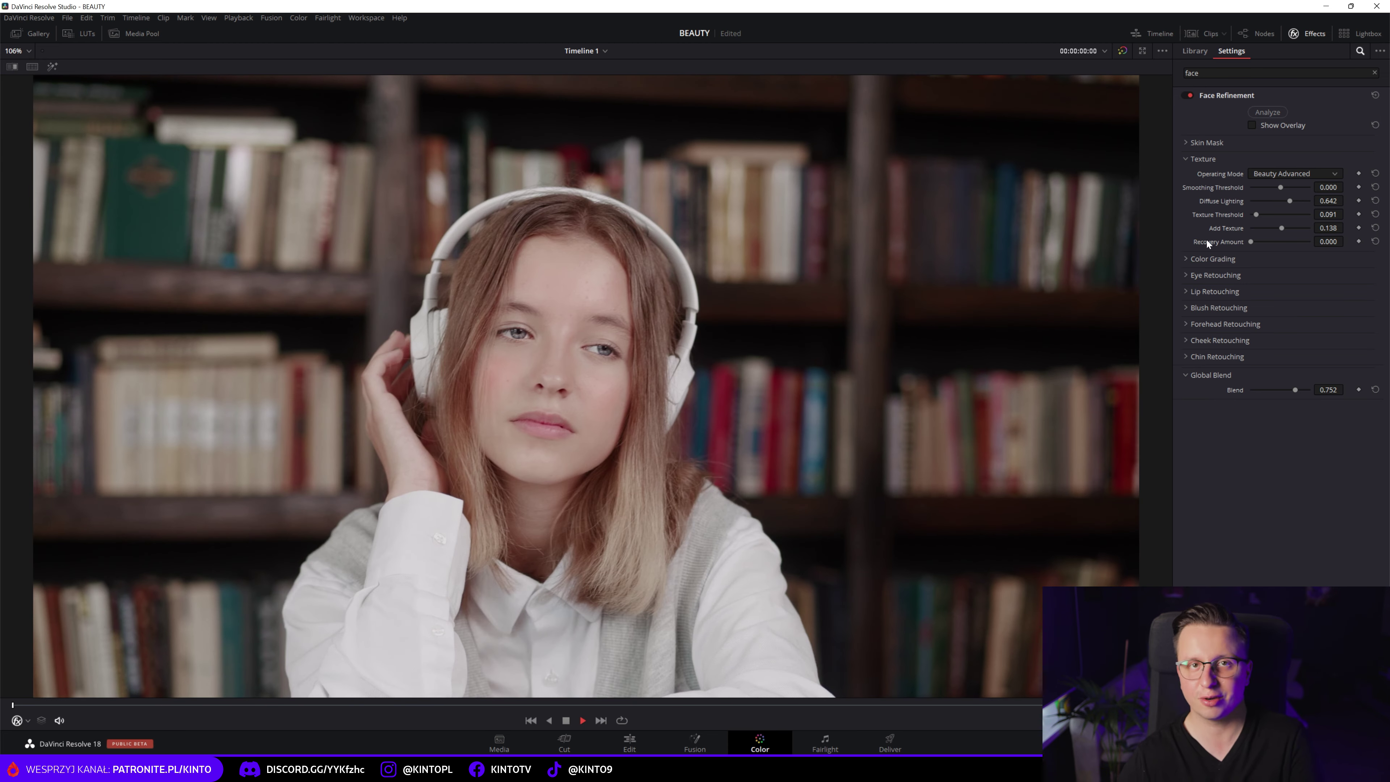
{"action": "key", "text": "space"}
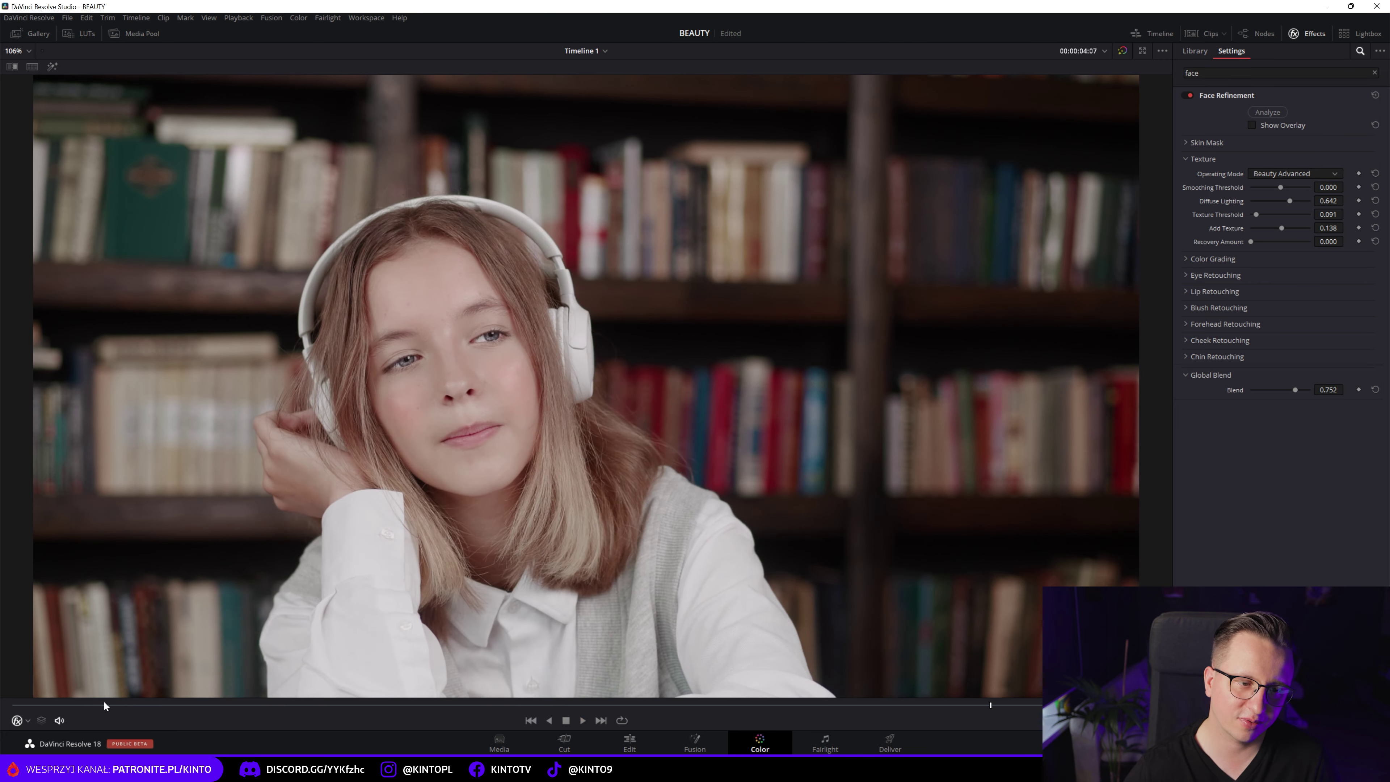
{"action": "left_click_drag", "start_coordinate": [102, 706], "coordinate": [38, 695]}
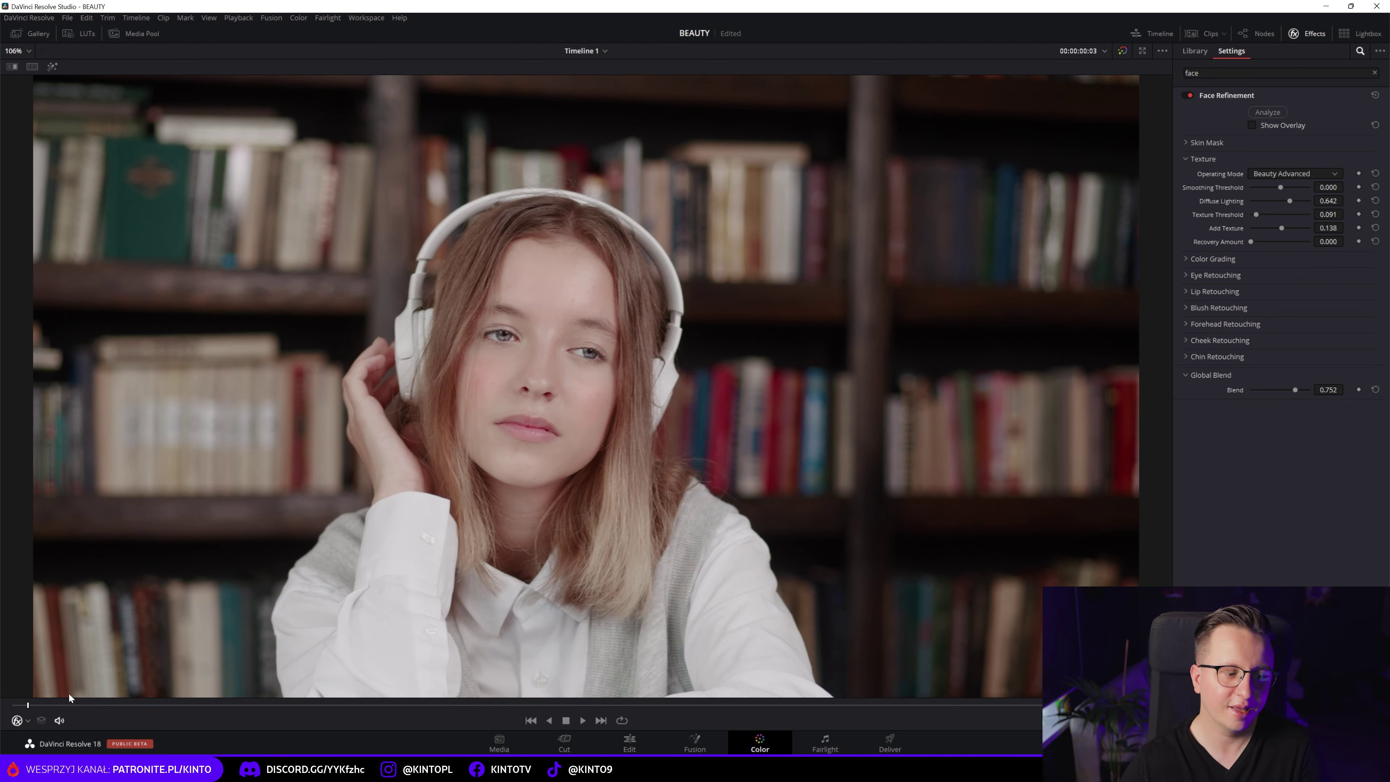
{"action": "key", "text": "space"}
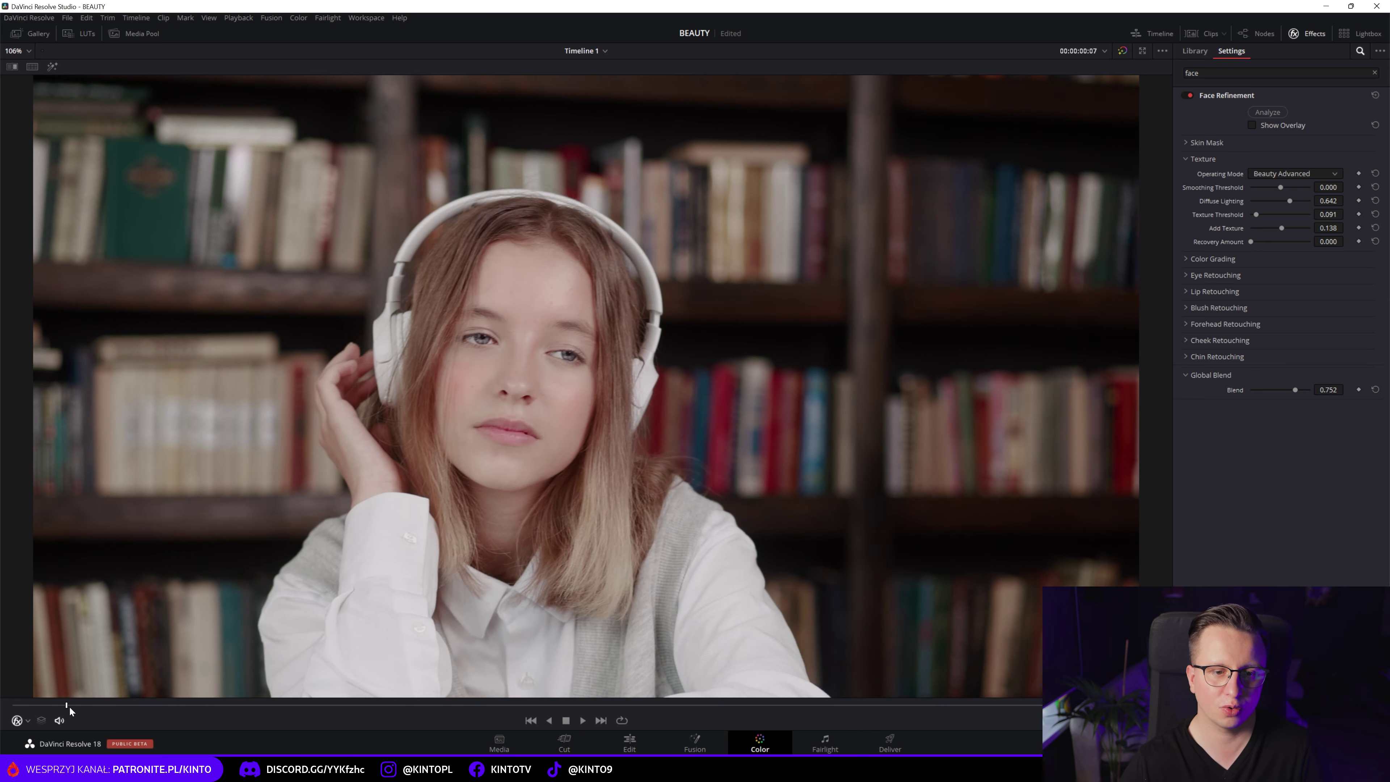
- Scrub to nearby frames, save the project with Ctrl+S, and briefly check Eye Retouching
{"action": "left_click", "coordinate": [44, 702]}
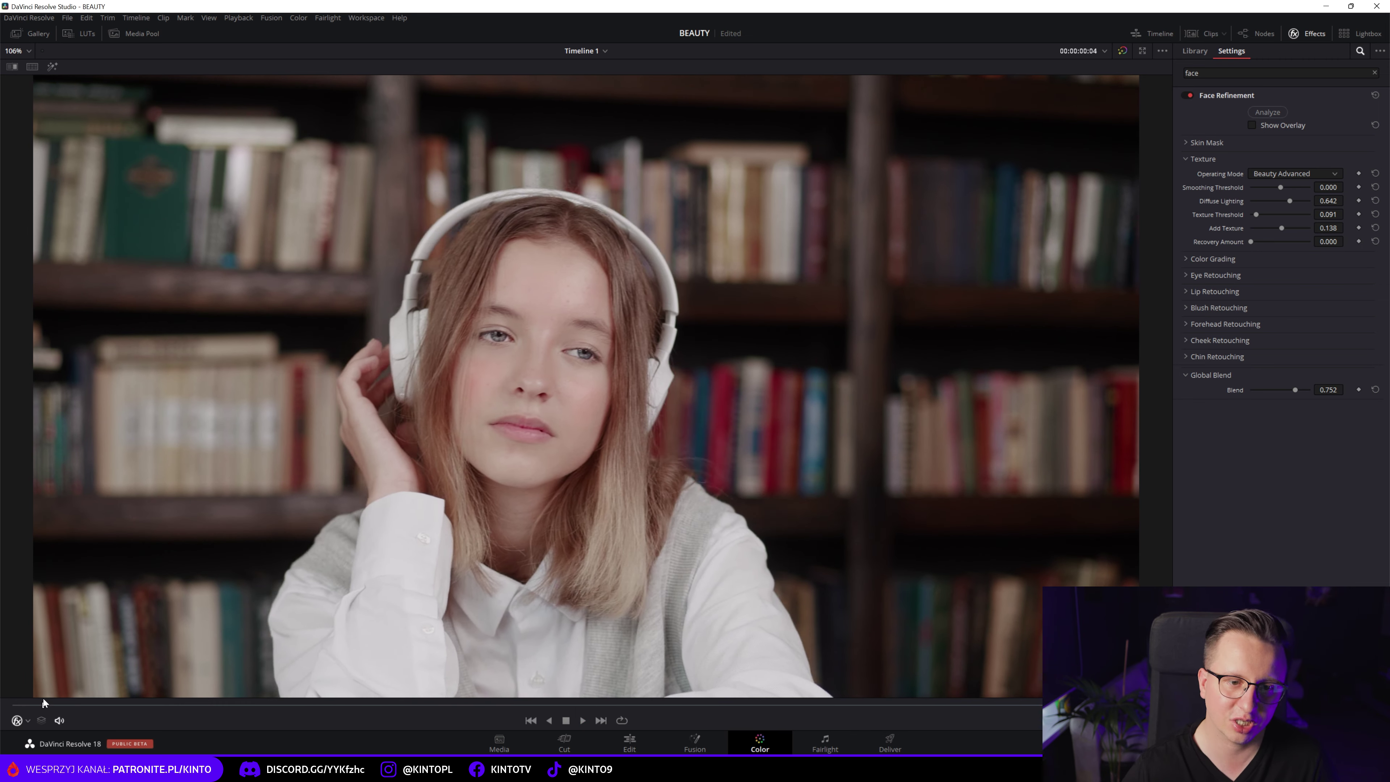
{"action": "left_click_drag", "start_coordinate": [136, 699], "coordinate": [188, 701]}
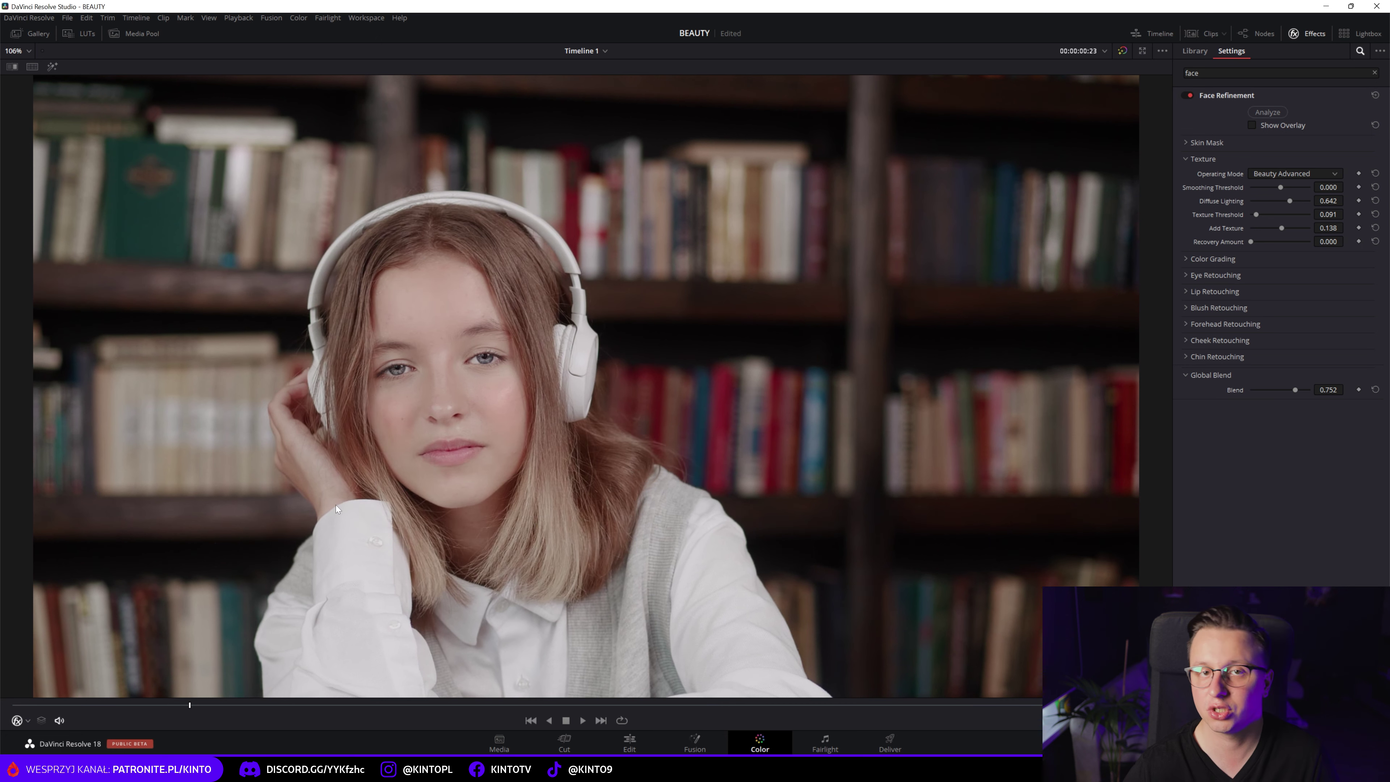
{"action": "key", "text": "ctrl+s"}
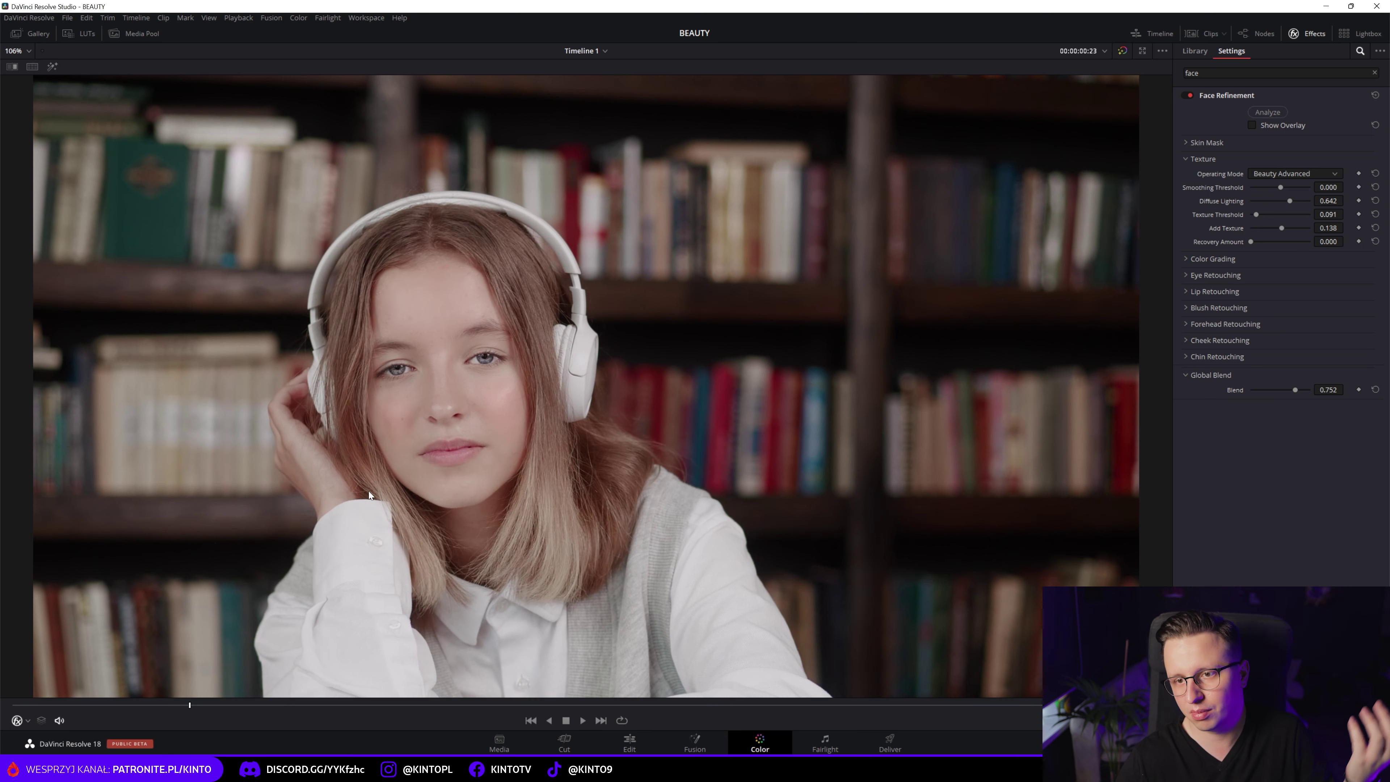
{"action": "mouse_move", "coordinate": [191, 709]}
{"action": "left_mouse_down"}
{"action": "mouse_move", "coordinate": [262, 705]}
{"action": "mouse_move", "coordinate": [235, 707]}
{"action": "left_mouse_up"}
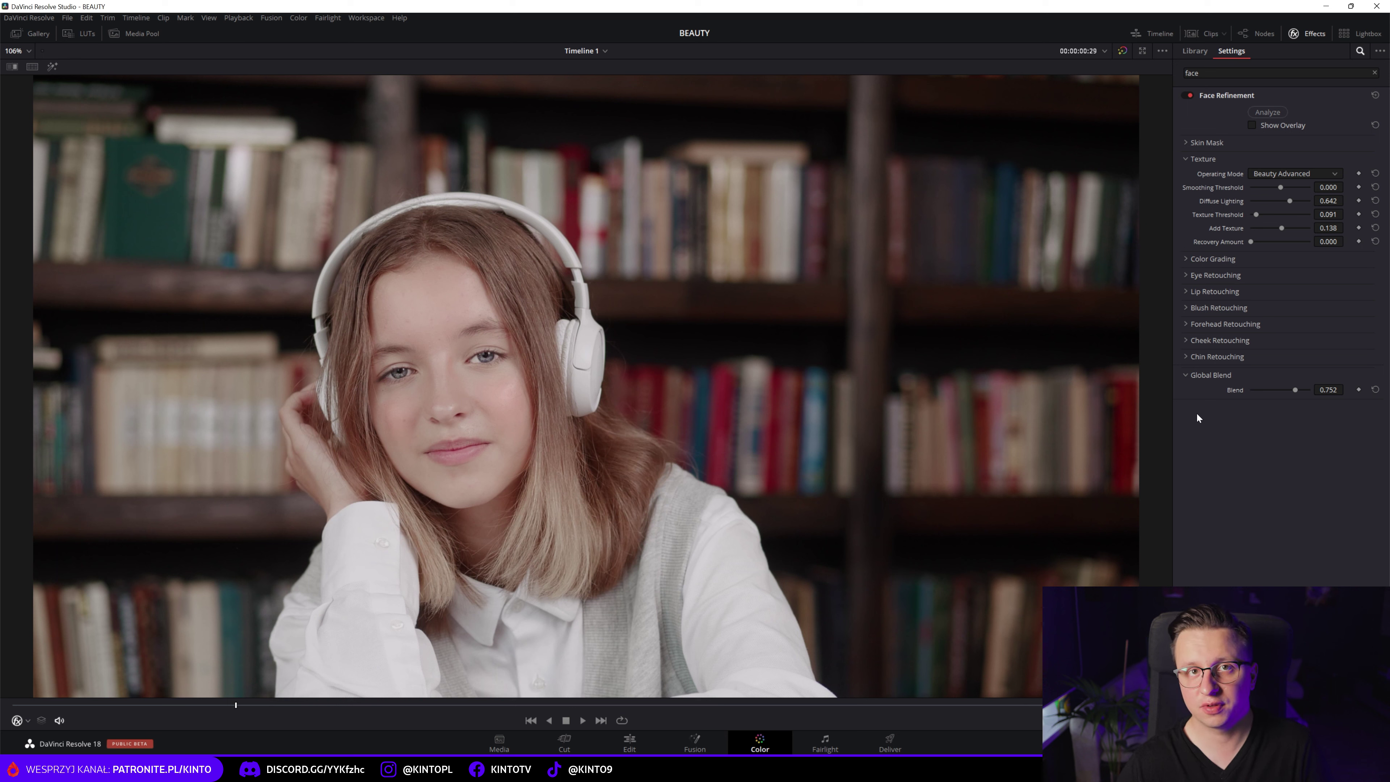
{"action": "left_click", "coordinate": [1184, 274]}
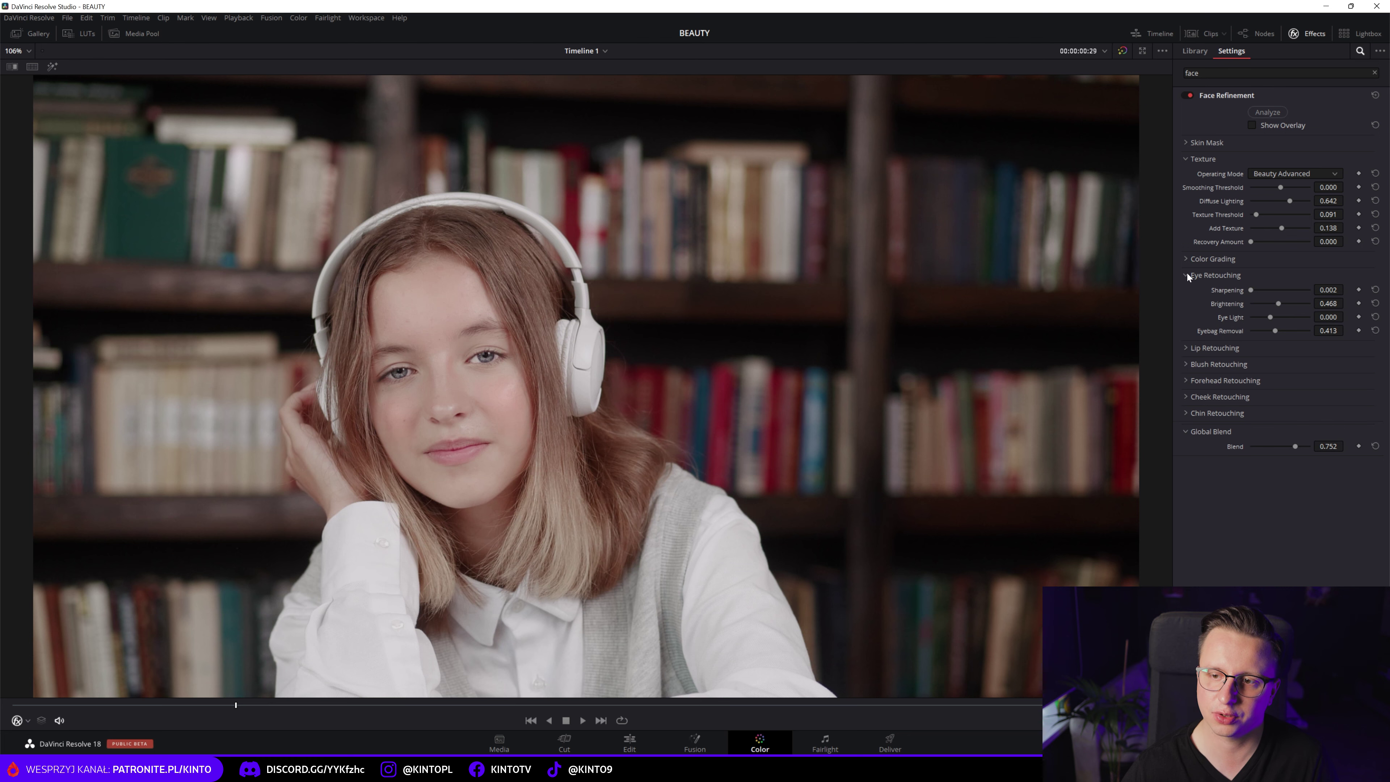
{"action": "left_click", "coordinate": [1187, 274]}
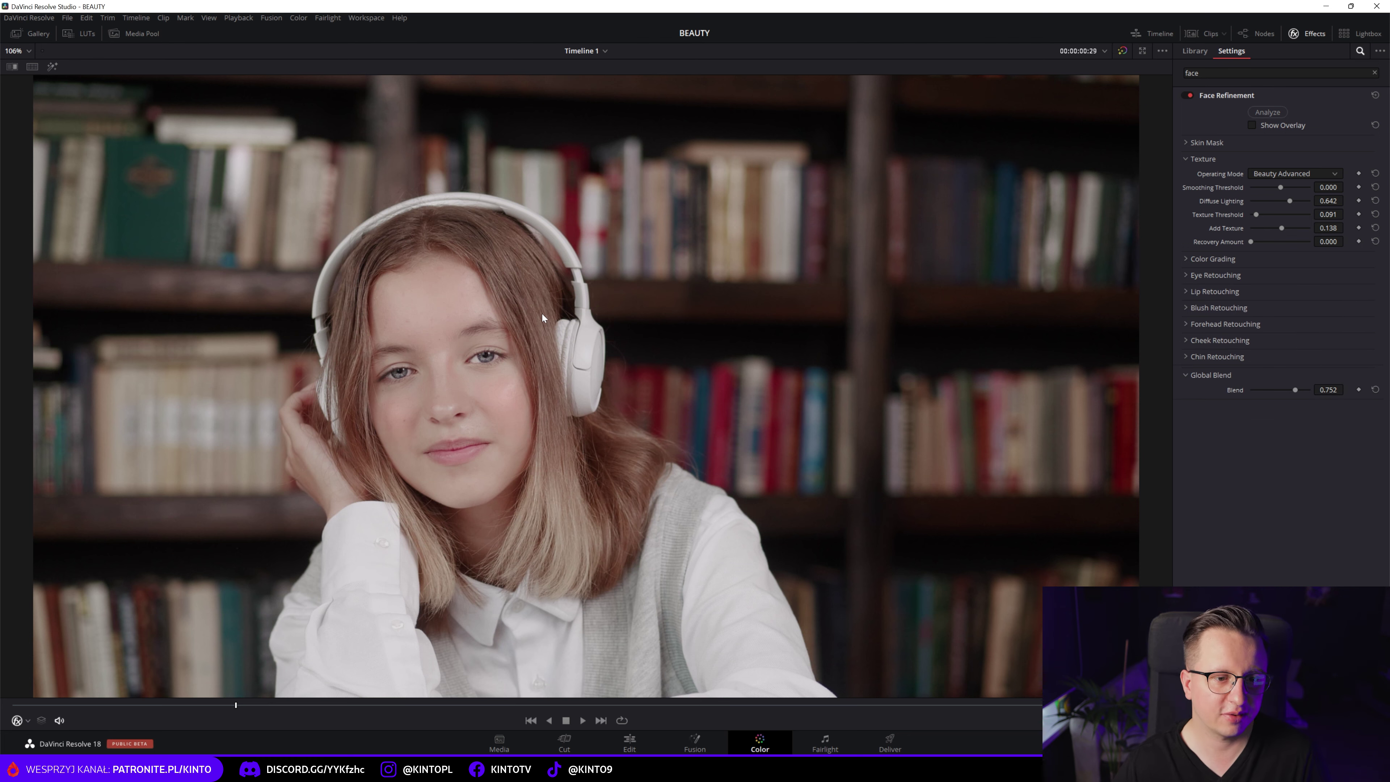